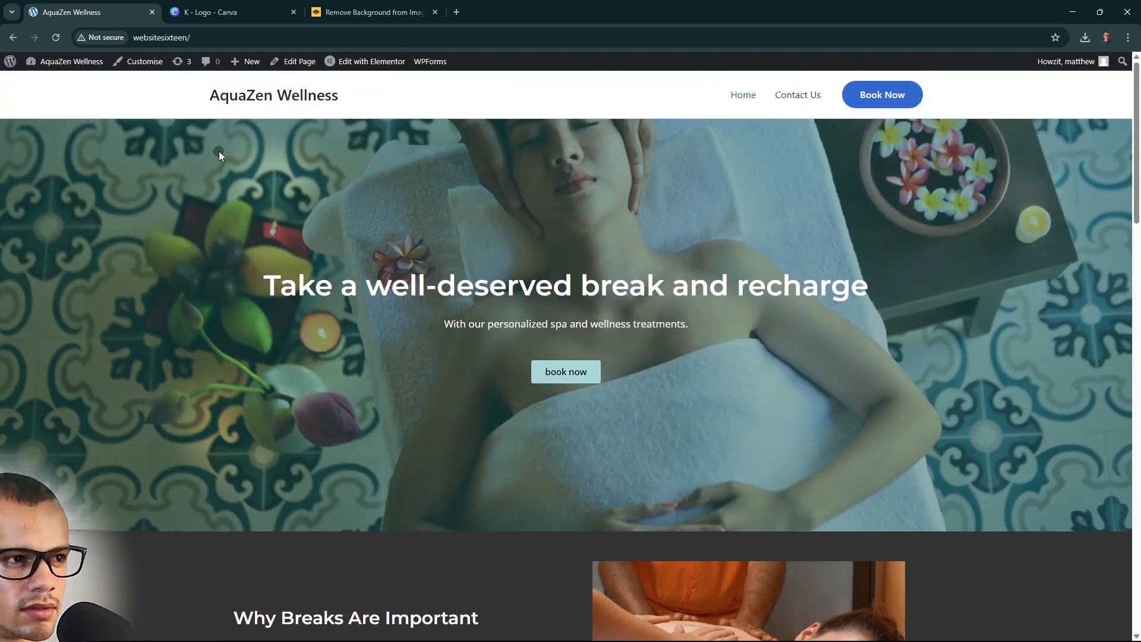
Examine the site title in the home page header and the copyright line in its footer
drag(342, 94, 2, 77)
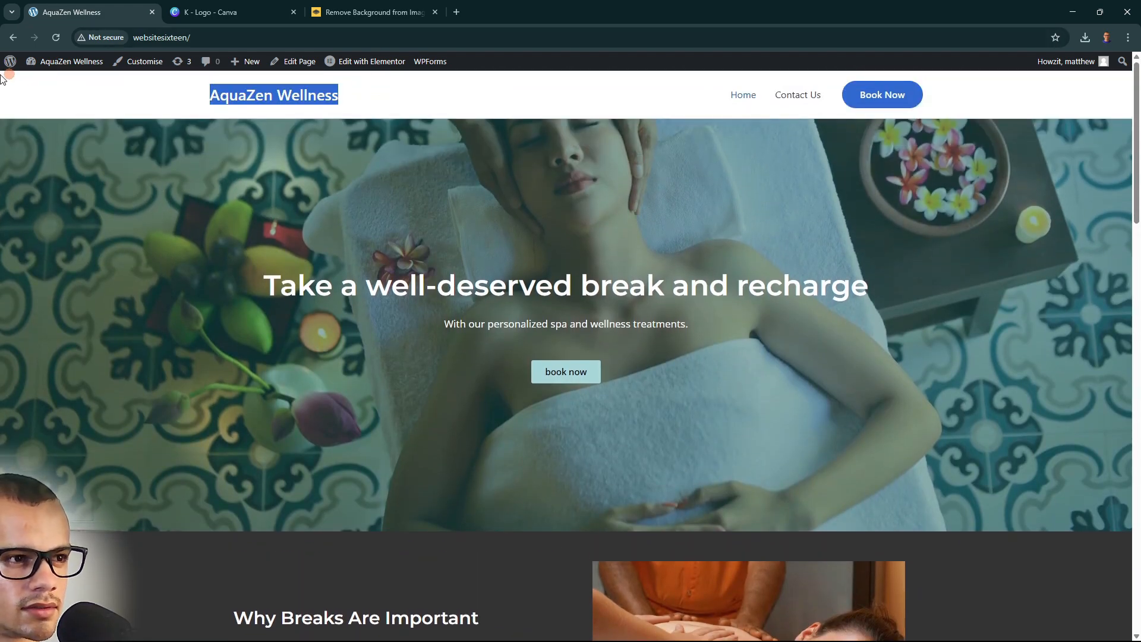
click(223, 216)
scroll(199, 272, down, 20)
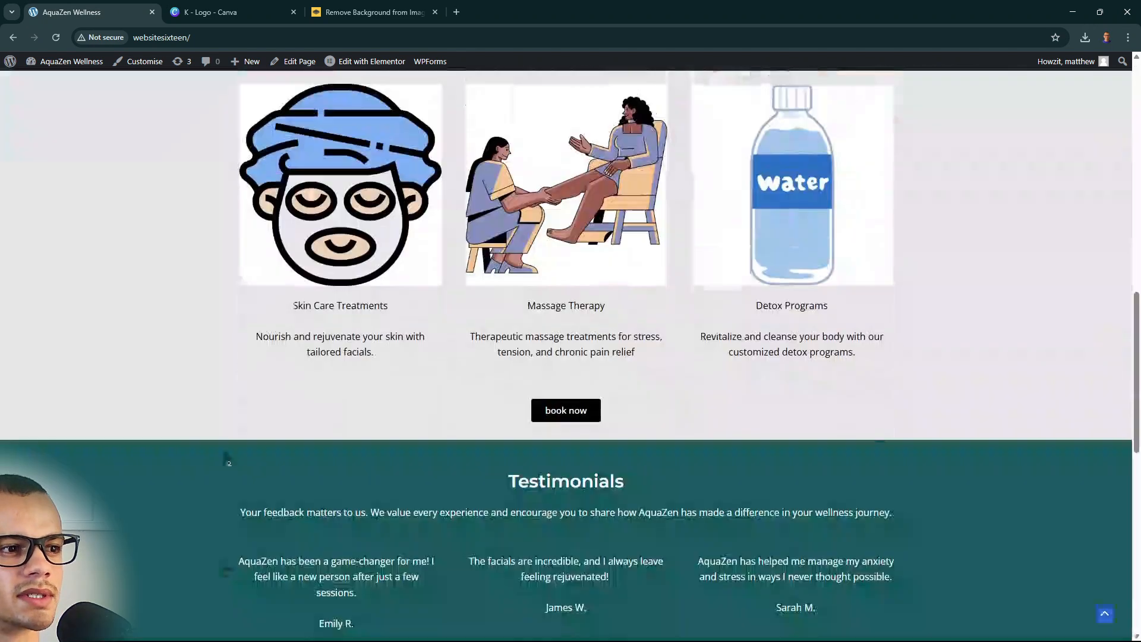
drag(744, 611, 337, 599)
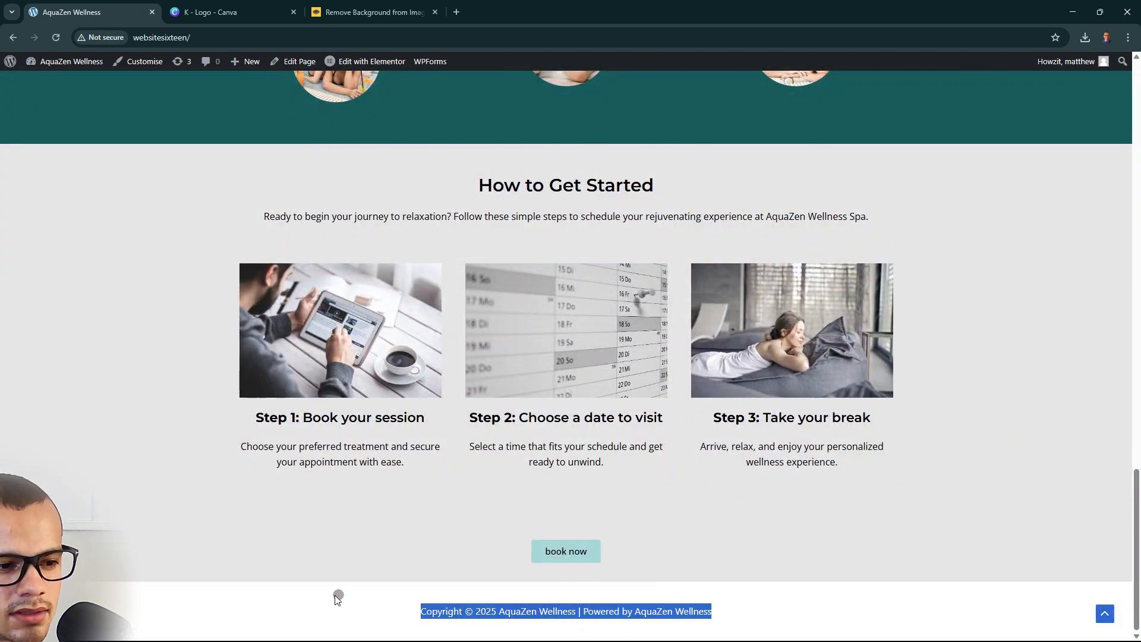
click(371, 587)
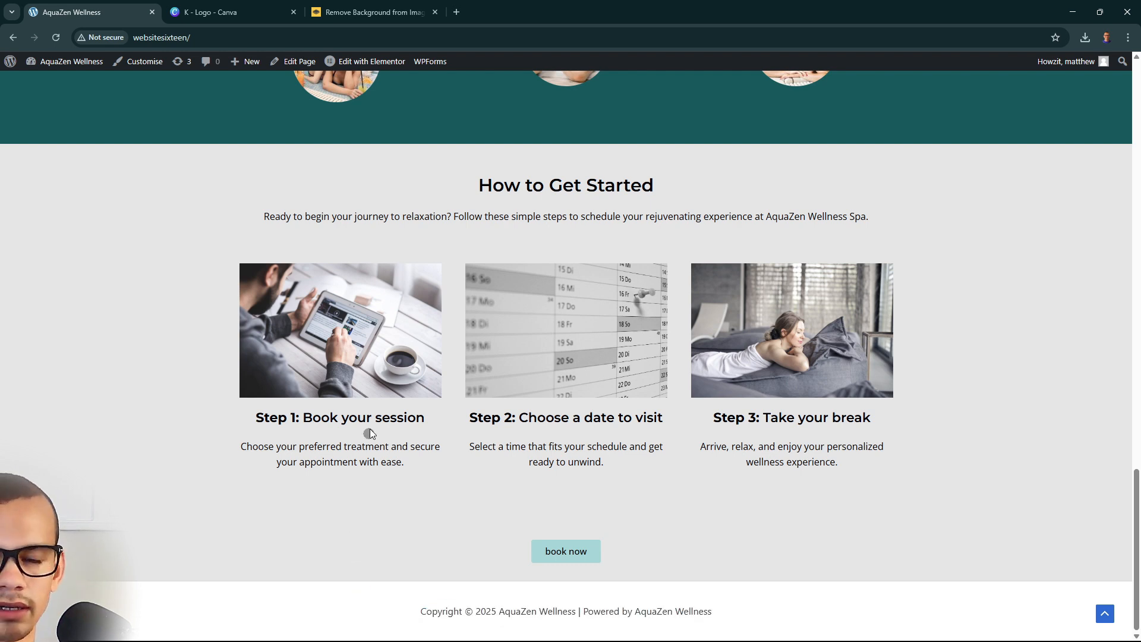
Set the AZ monogram image 2-removebg-preview.png as the site icon in the general settings and save the changes
click(82, 64)
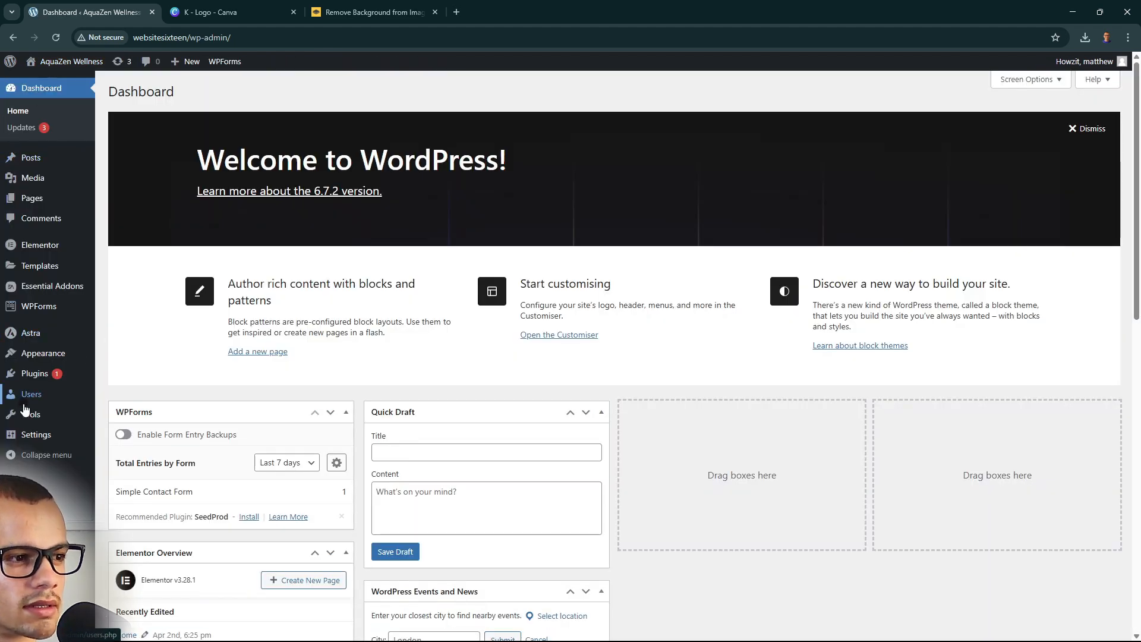
click(110, 445)
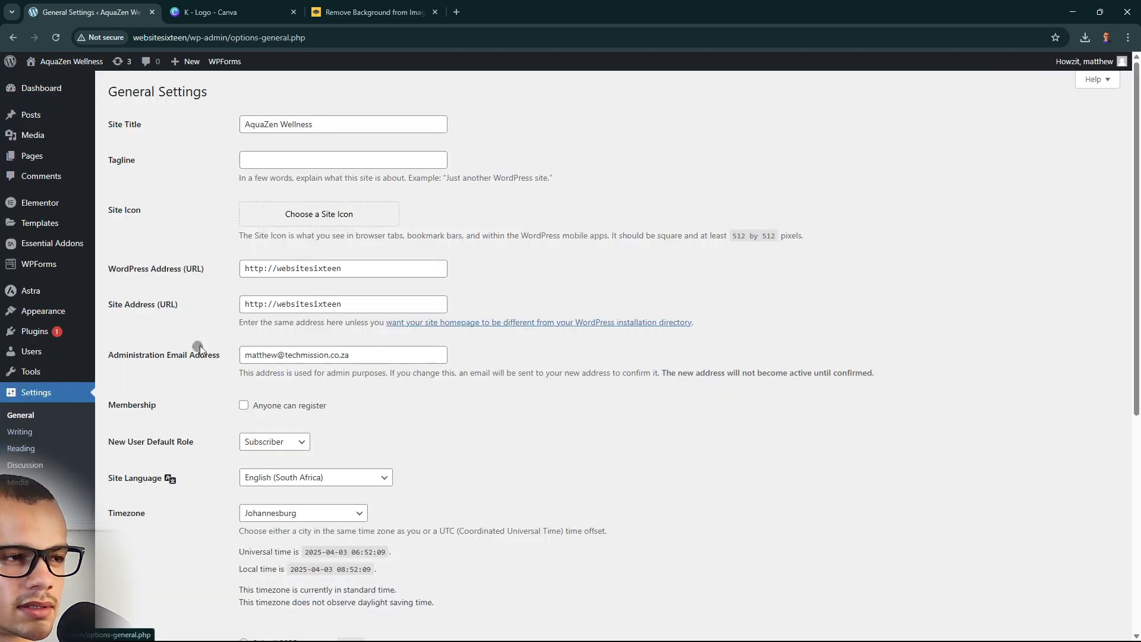
click(347, 217)
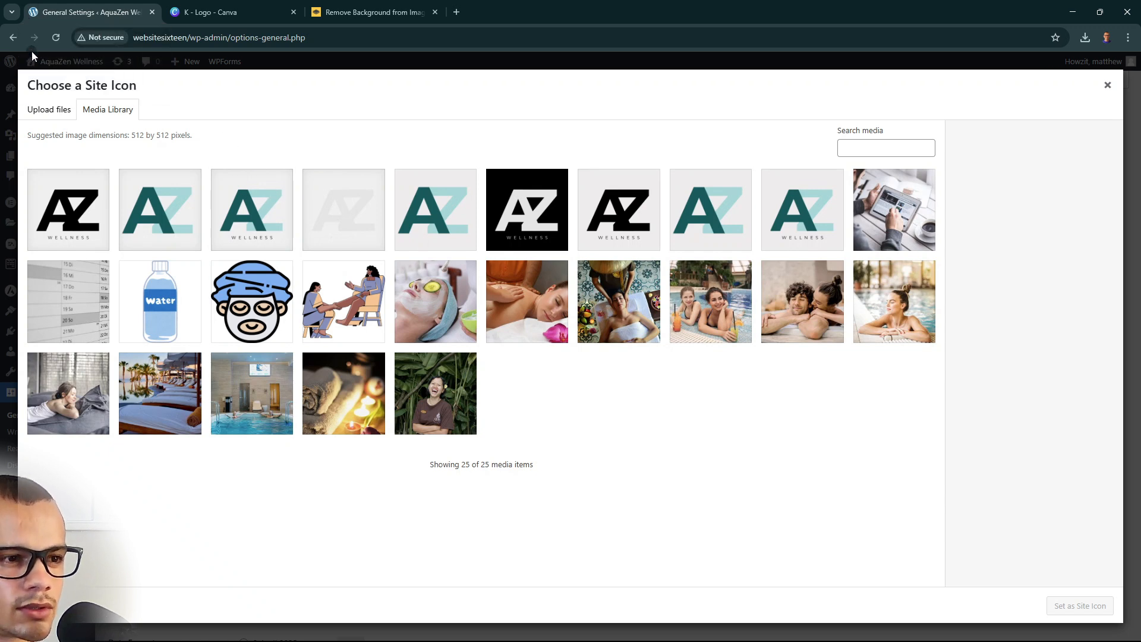
click(166, 202)
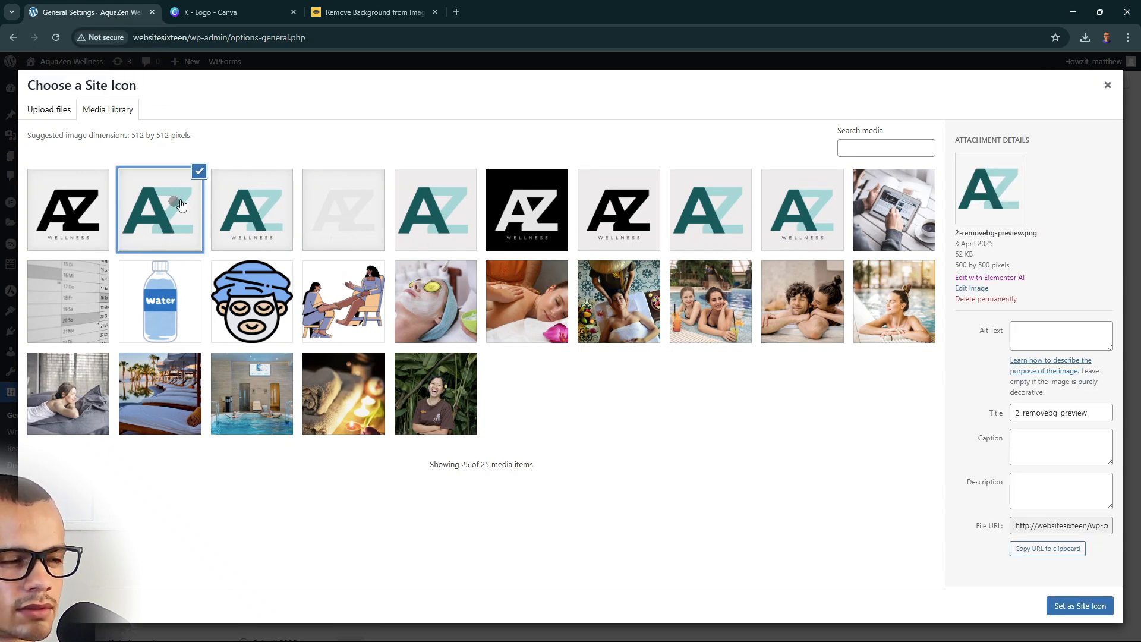
click(1081, 606)
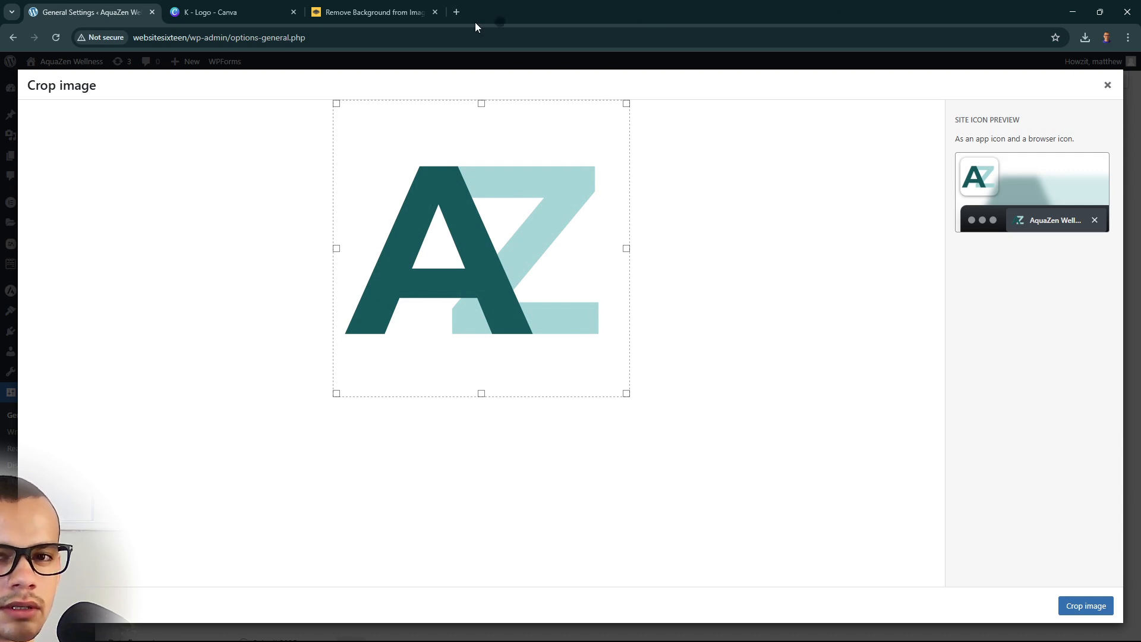
click(1068, 608)
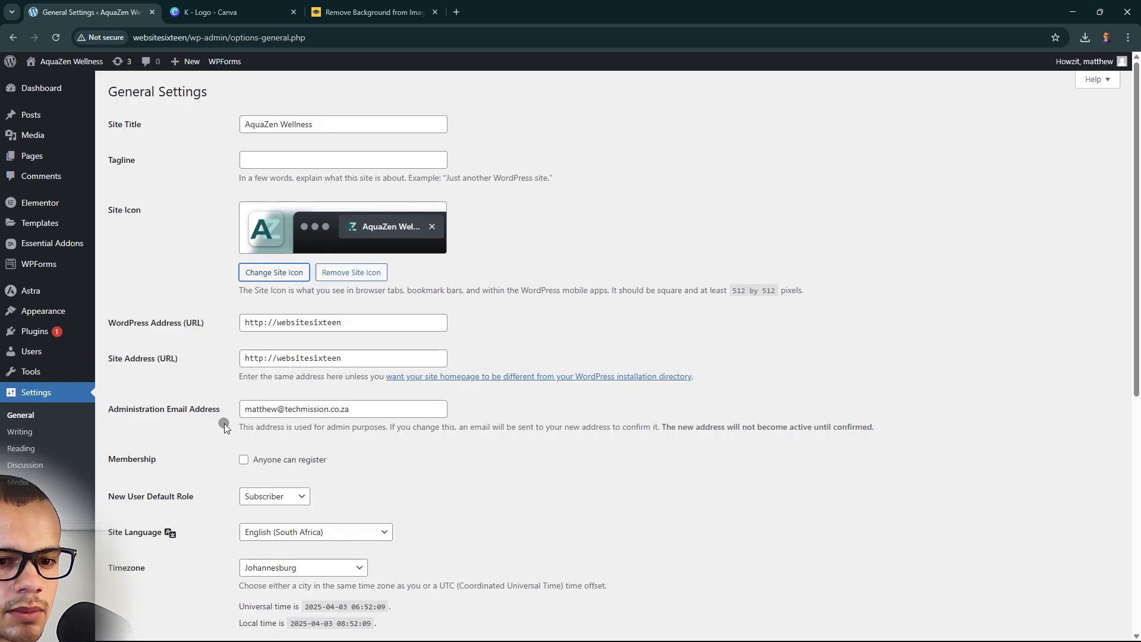
scroll(180, 351, down, 7)
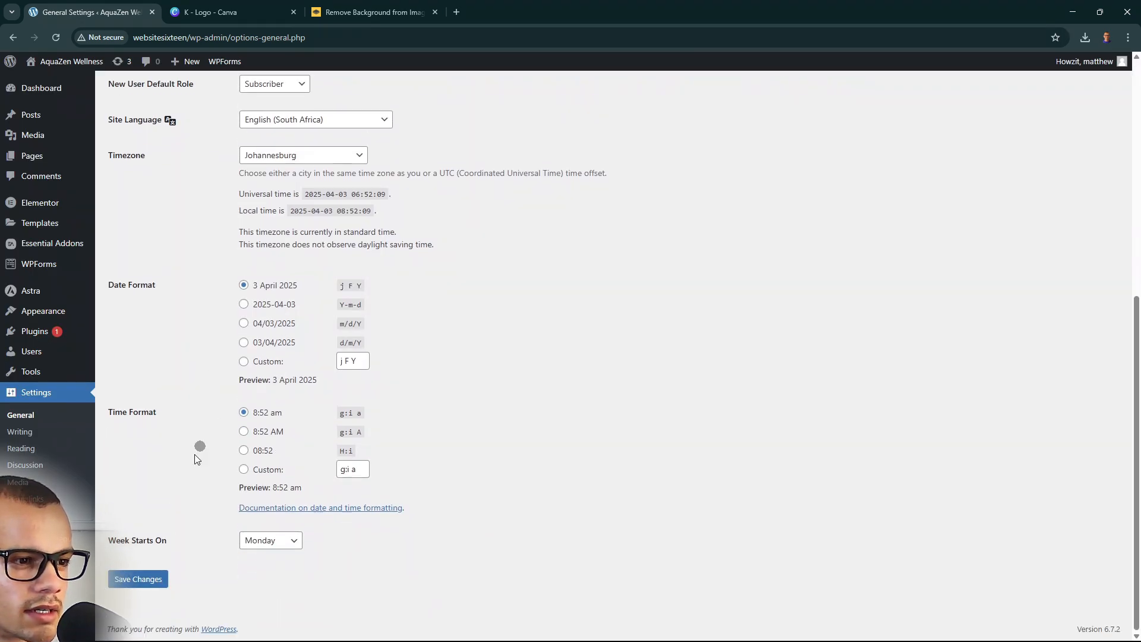
click(158, 582)
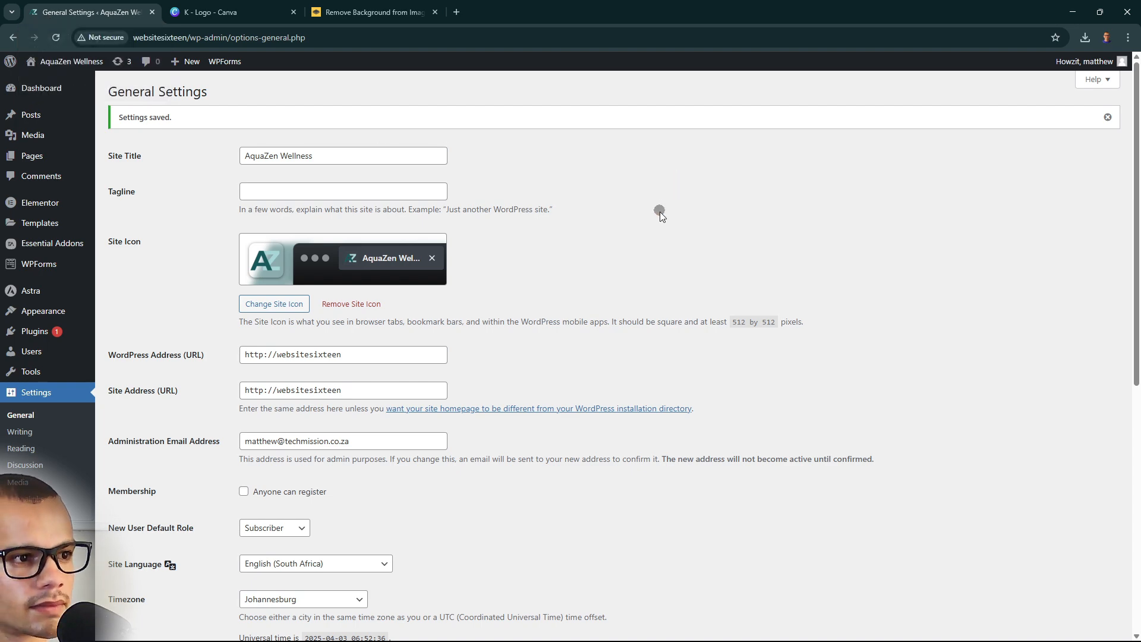
Visit the live home page and check the text title in its header
scroll(551, 461, down, 8)
scroll(568, 469, up, 8)
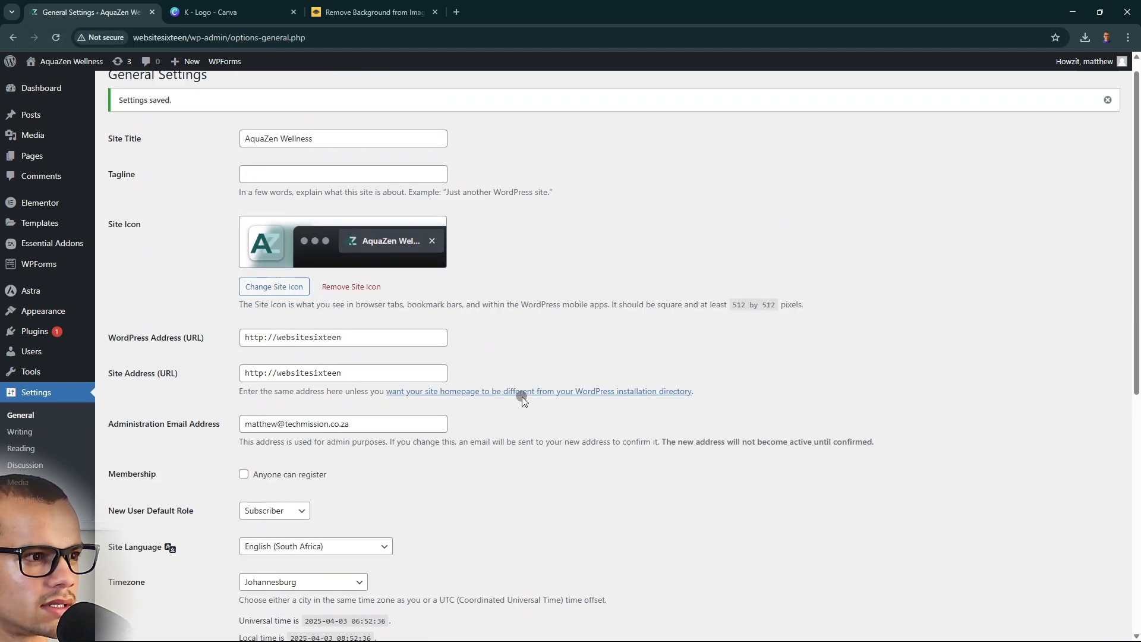
mouse_move(55, 69)
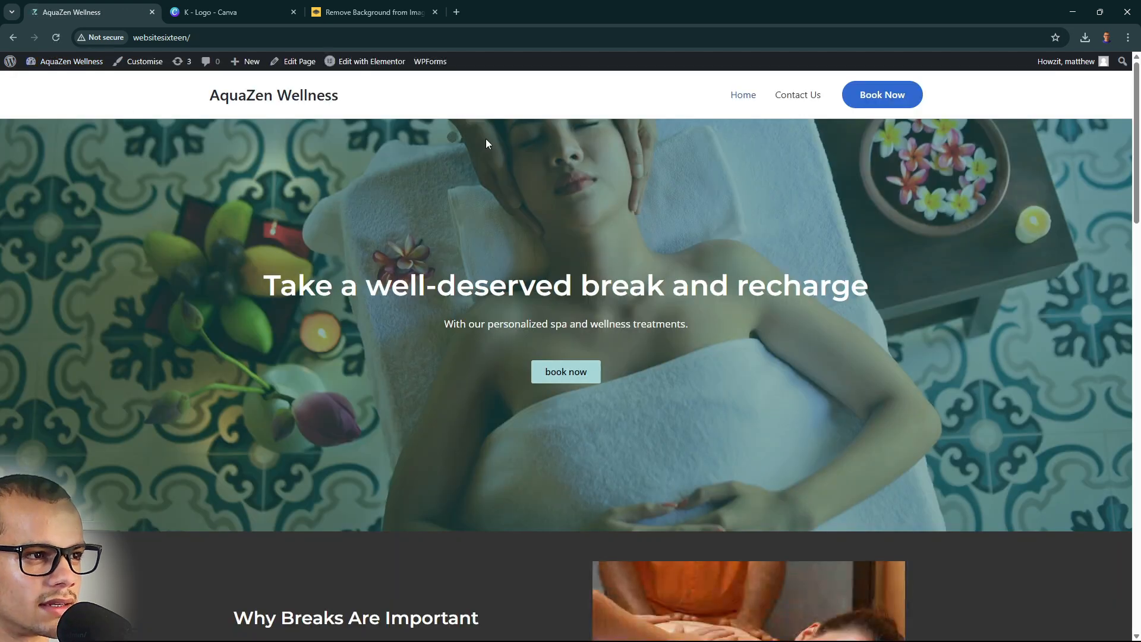
drag(343, 96, 2, 116)
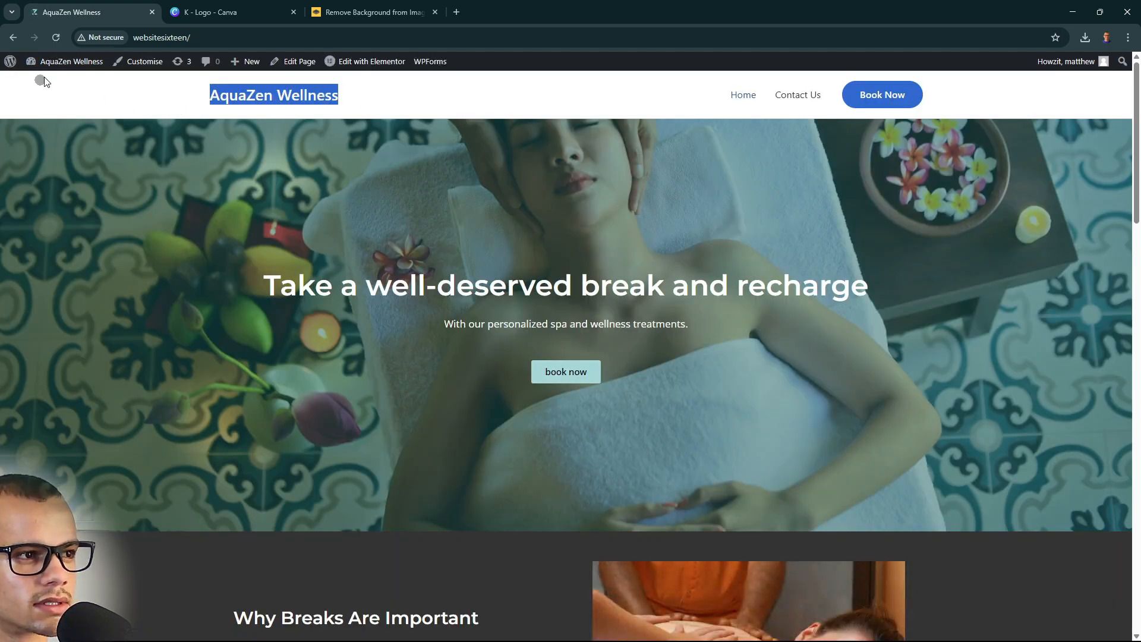
Open the Site Title & Logo settings of the Header Builder in the theme customiser
mouse_move(62, 64)
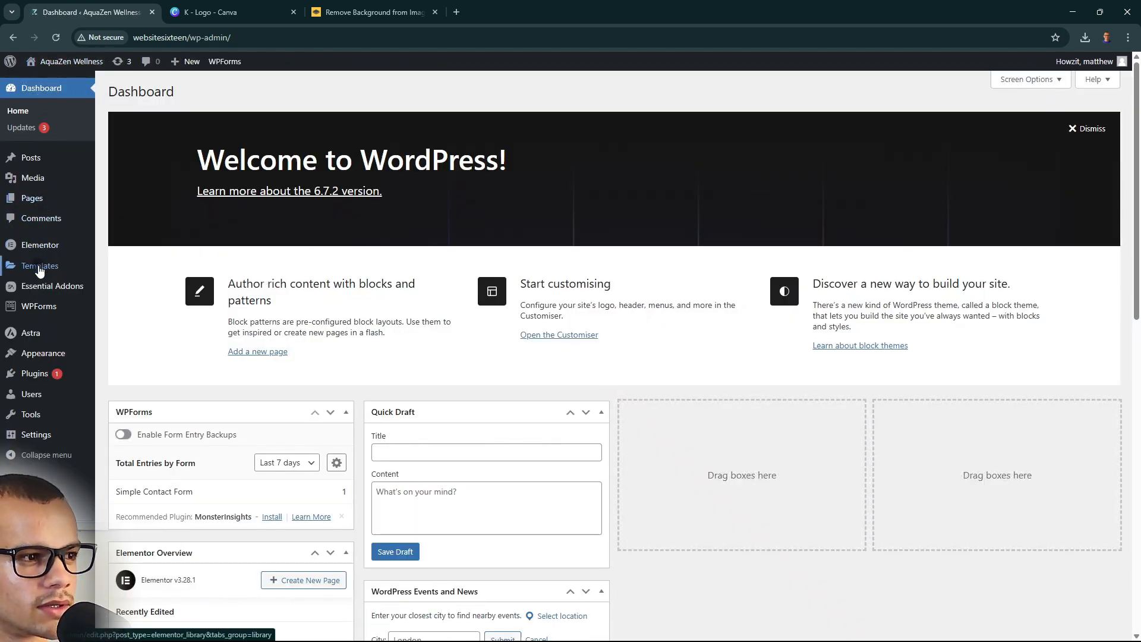
click(31, 339)
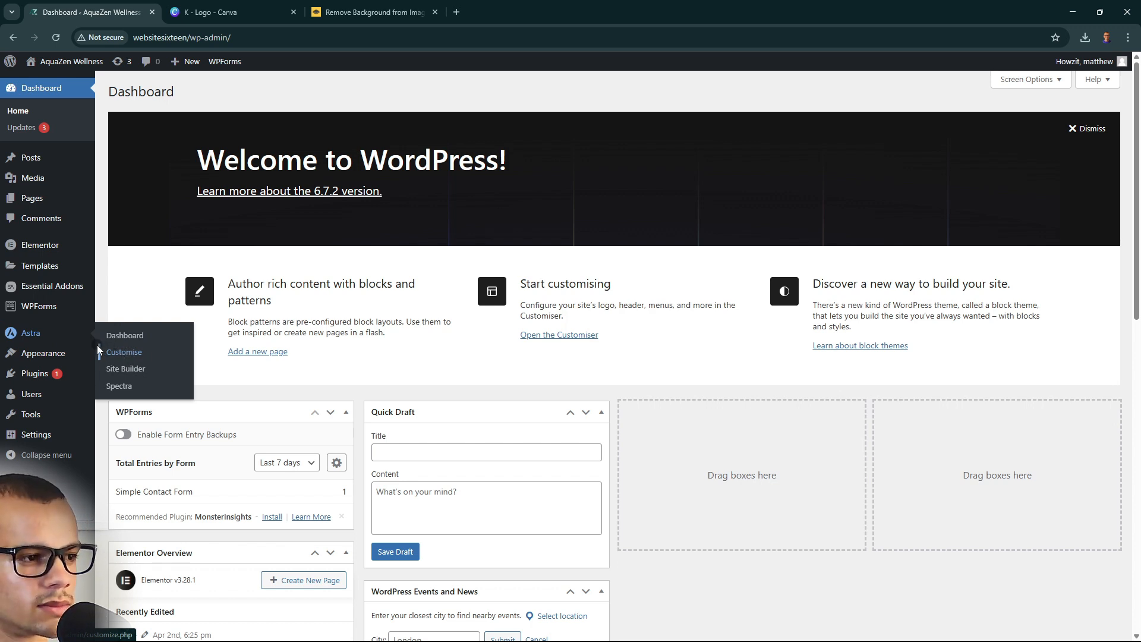
mouse_move(36, 354)
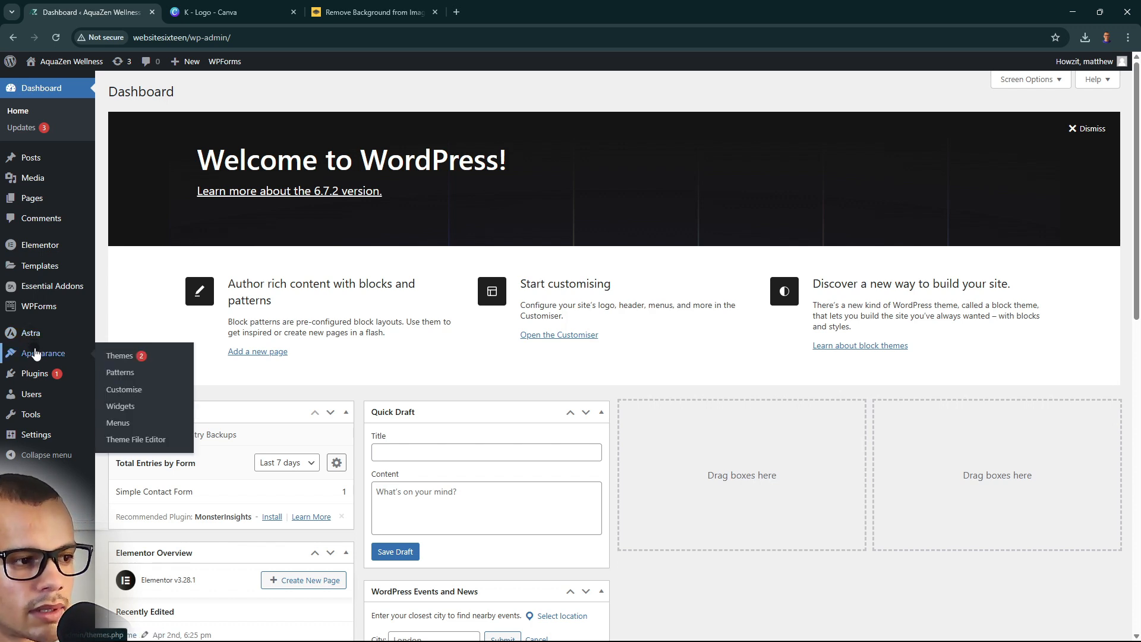
click(115, 389)
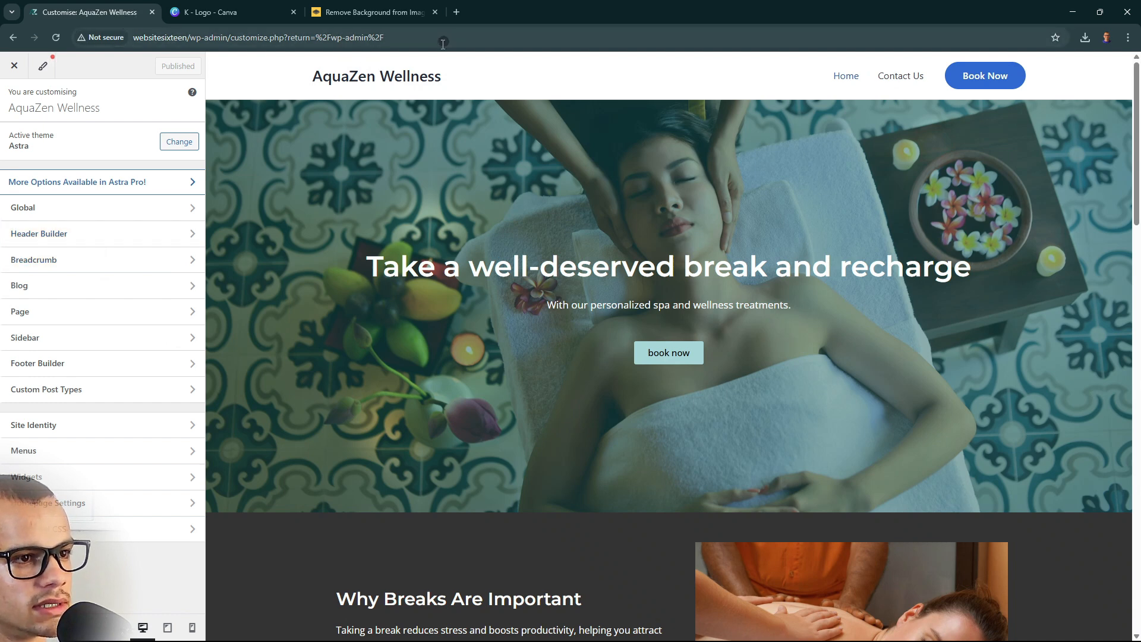
mouse_move(329, 82)
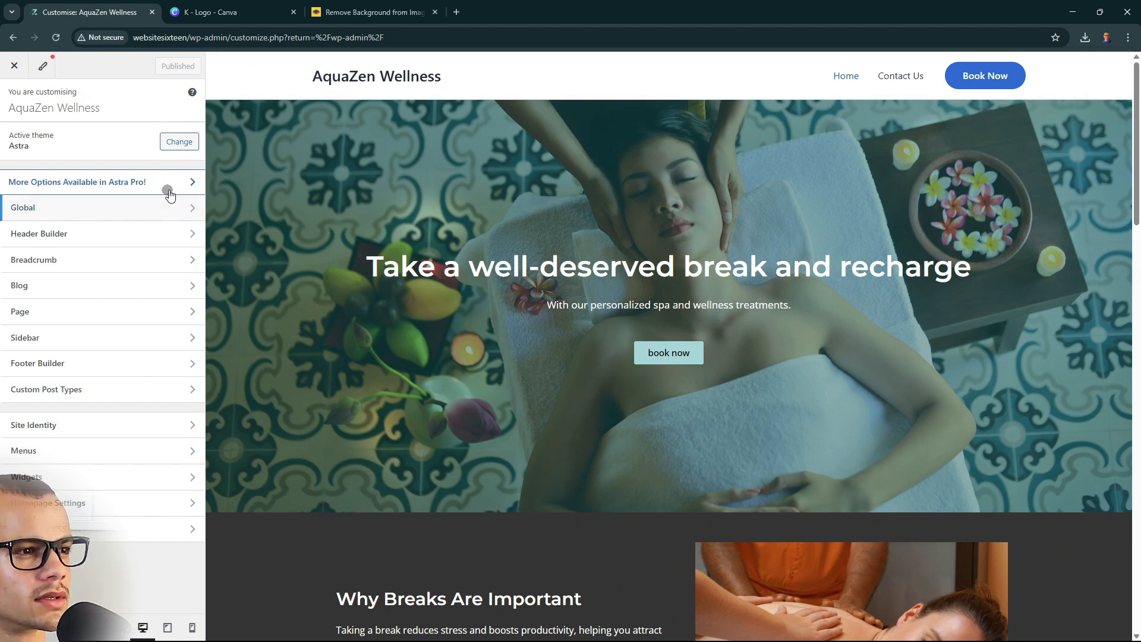
click(112, 234)
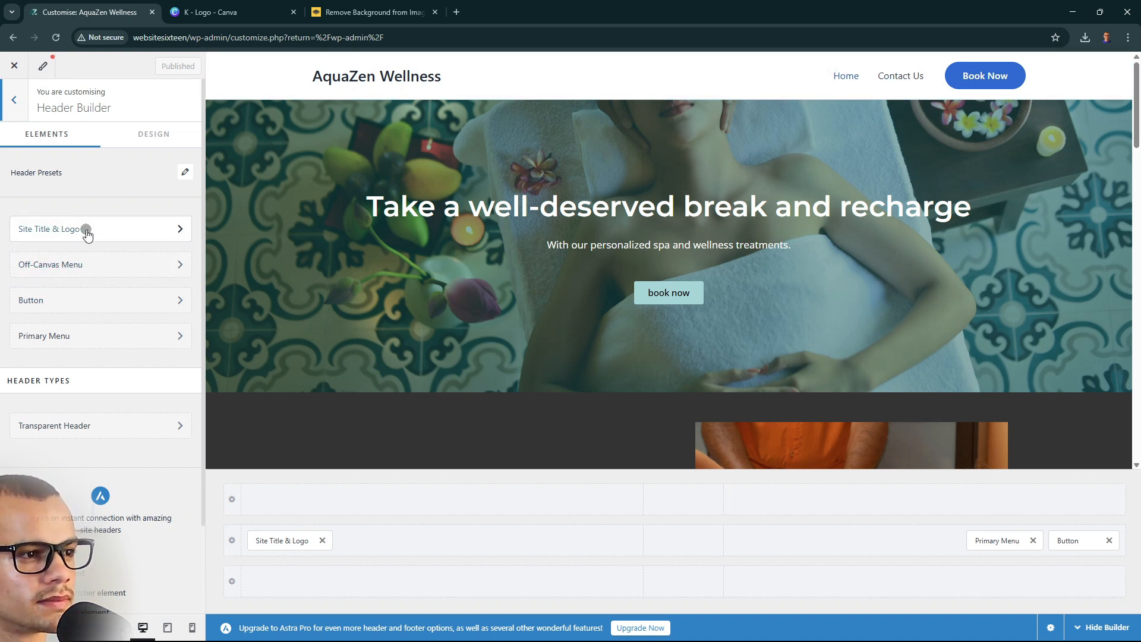
click(117, 229)
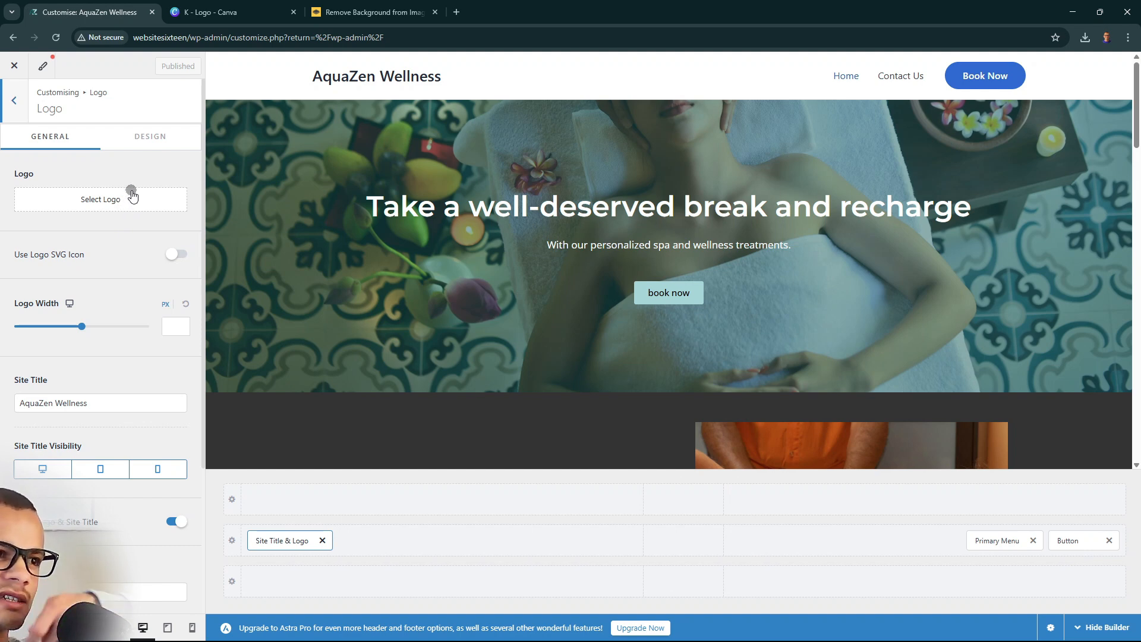
Set the AZ Wellness image 1-removebg-preview.png from the media library as the header logo, skipping the crop
click(132, 196)
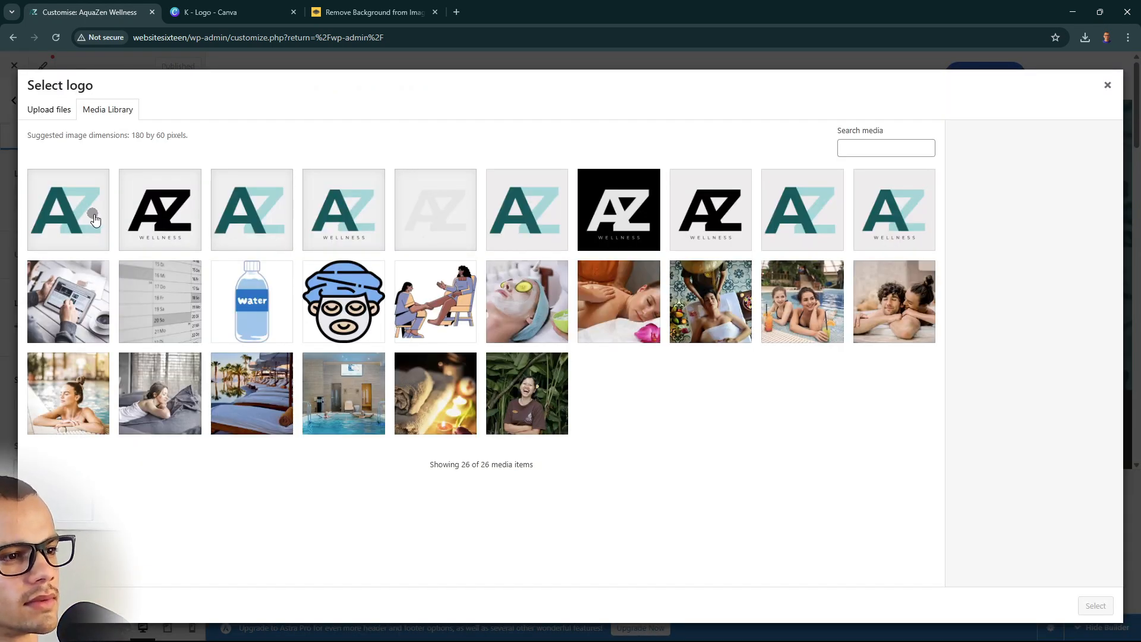
click(335, 228)
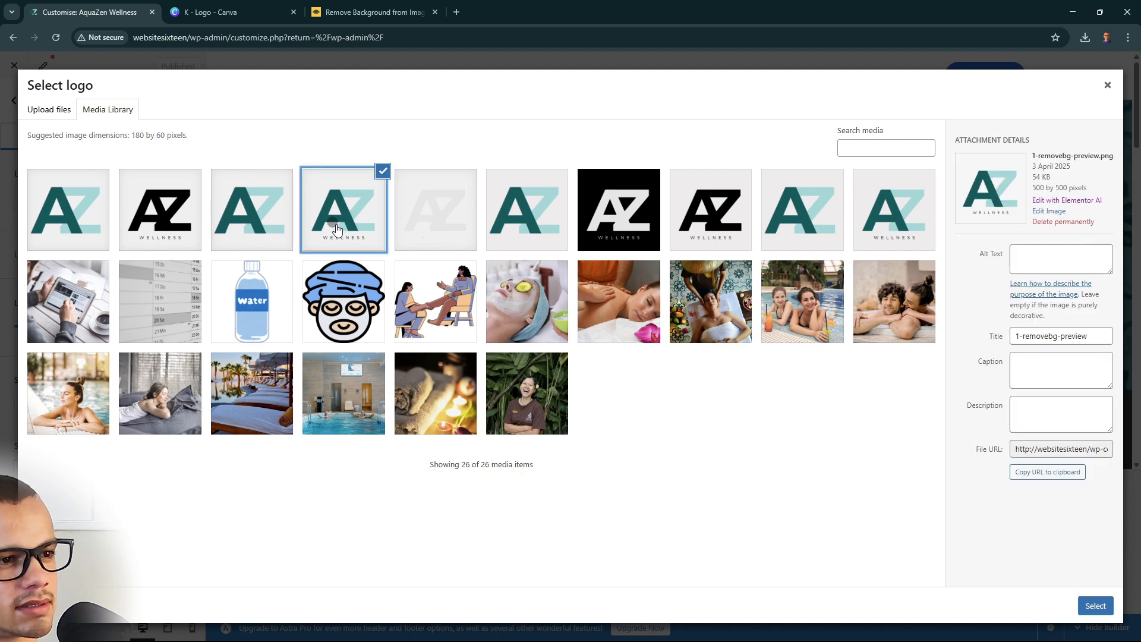
click(1095, 605)
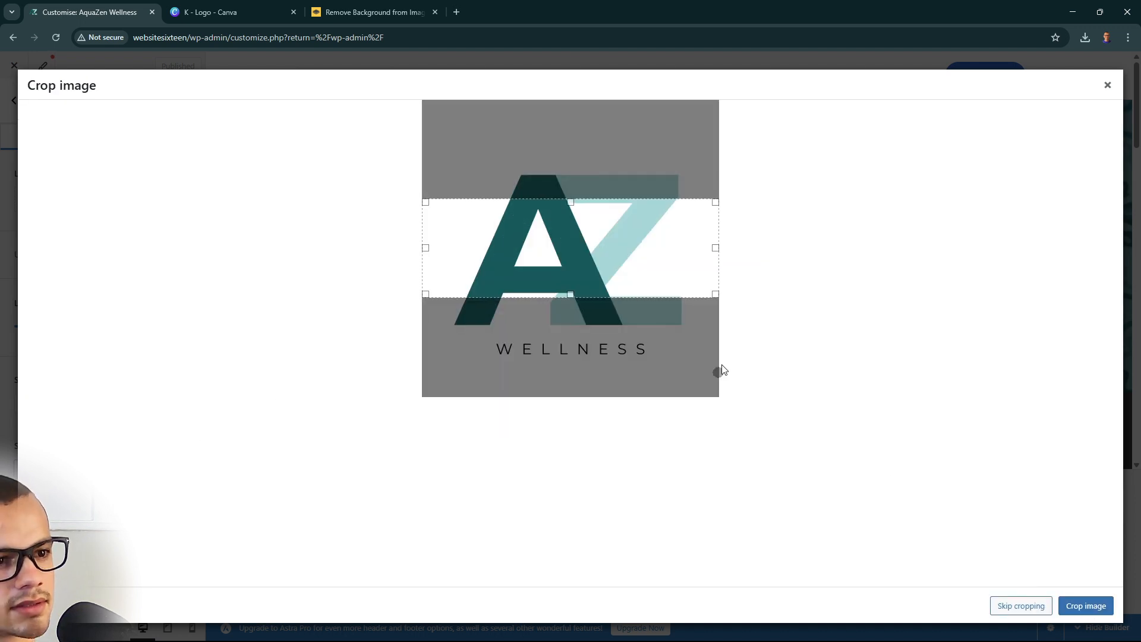
click(1028, 603)
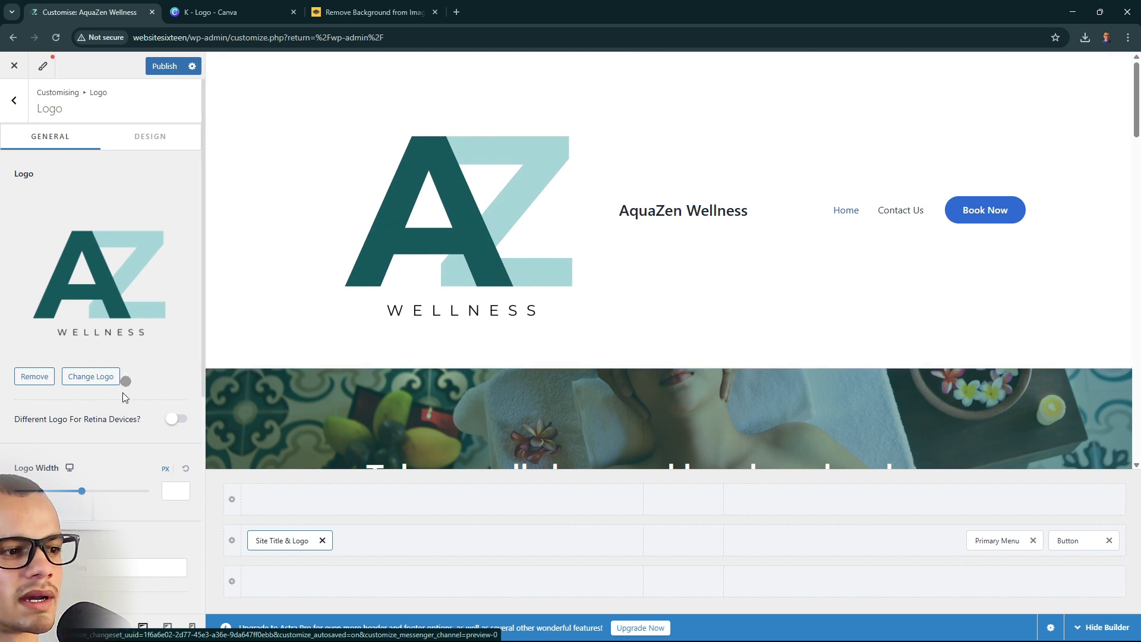
Set the logo width to 157 px and turn off Inline Logo & Site Title
drag(76, 494, 53, 492)
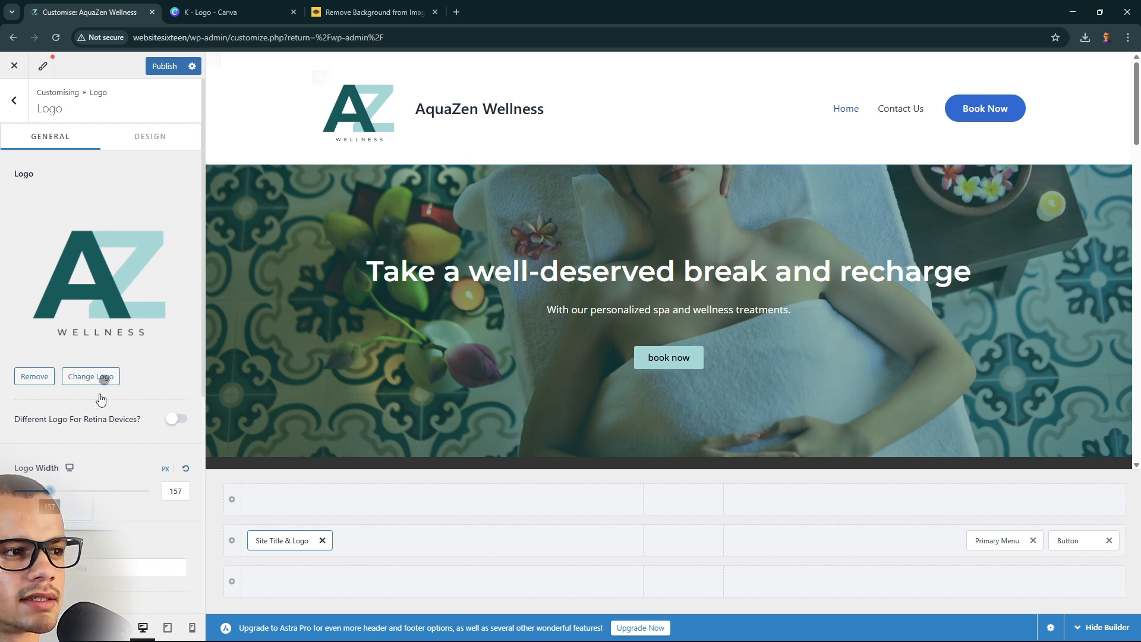
scroll(95, 410, down, 2)
scroll(90, 424, down, 3)
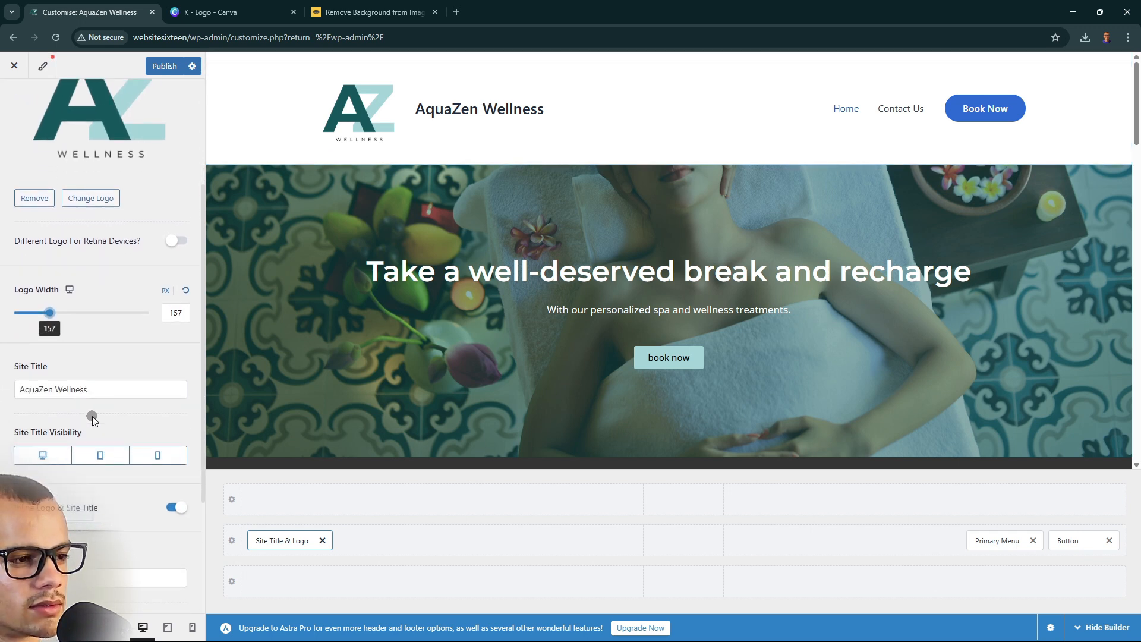
scroll(93, 421, down, 5)
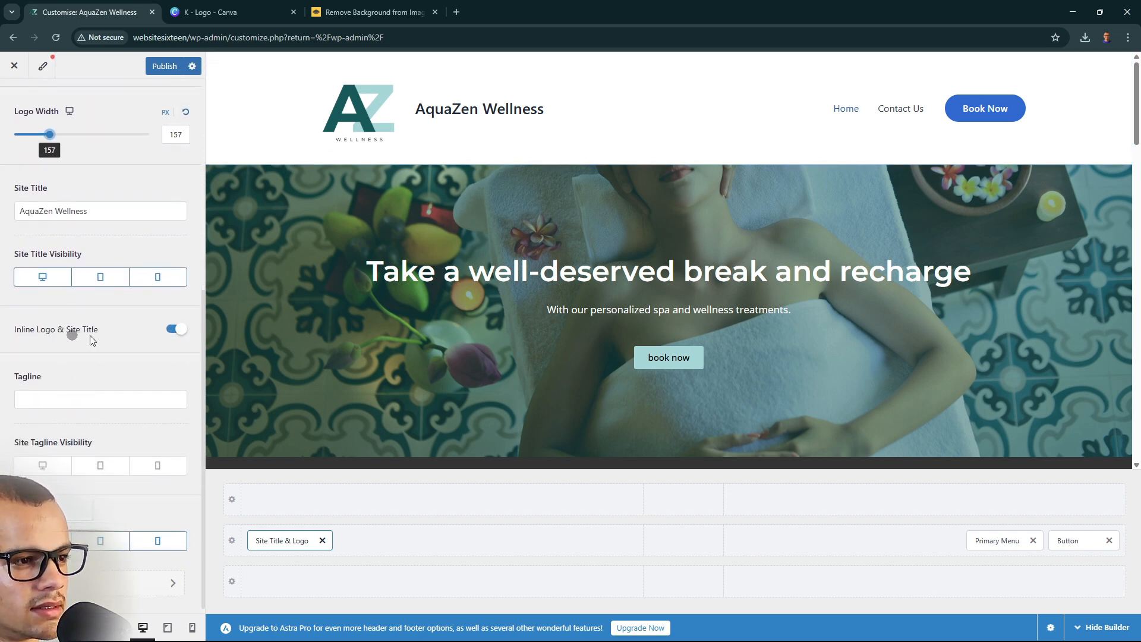
scroll(113, 371, down, 1)
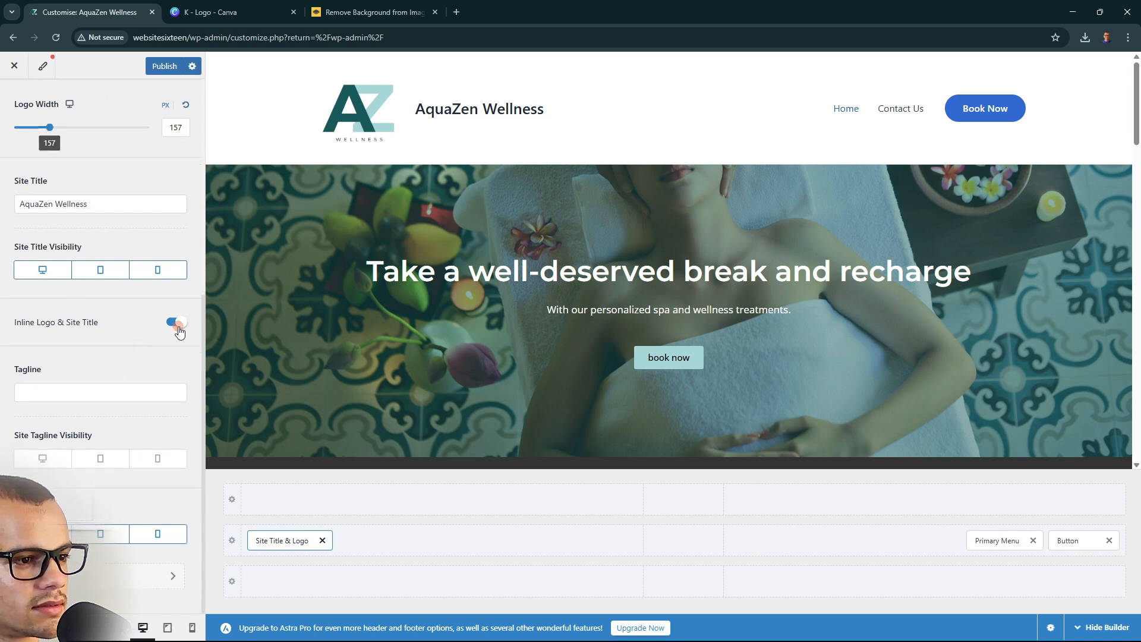
click(177, 326)
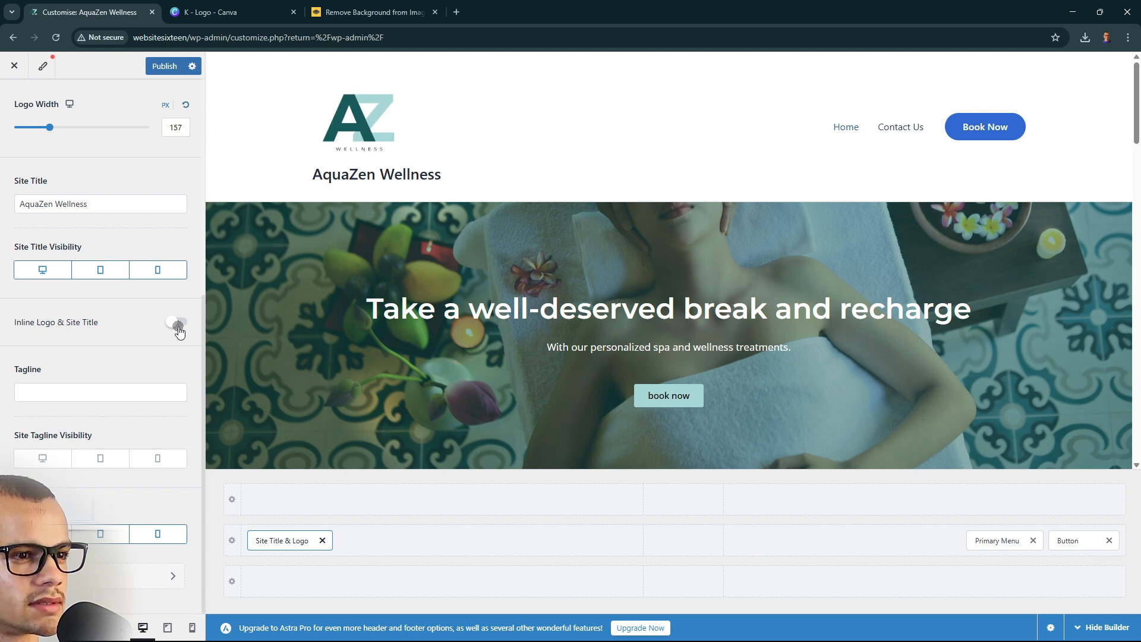
Review the logo's design options for colours, title font size and margin, and return to its general options
scroll(96, 455, up, 6)
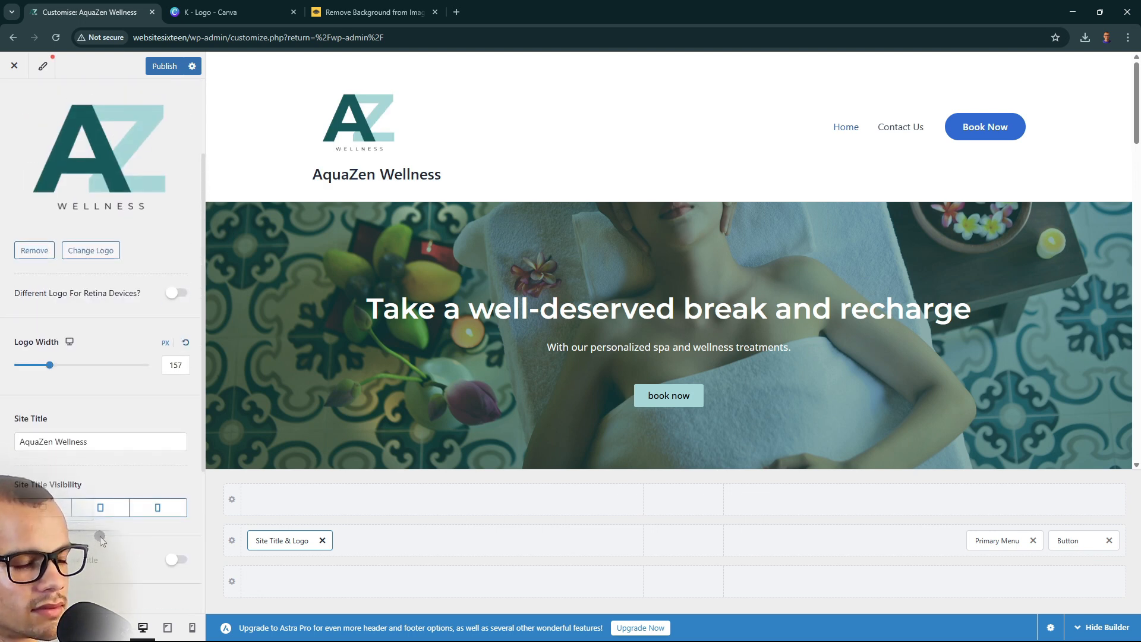
click(152, 137)
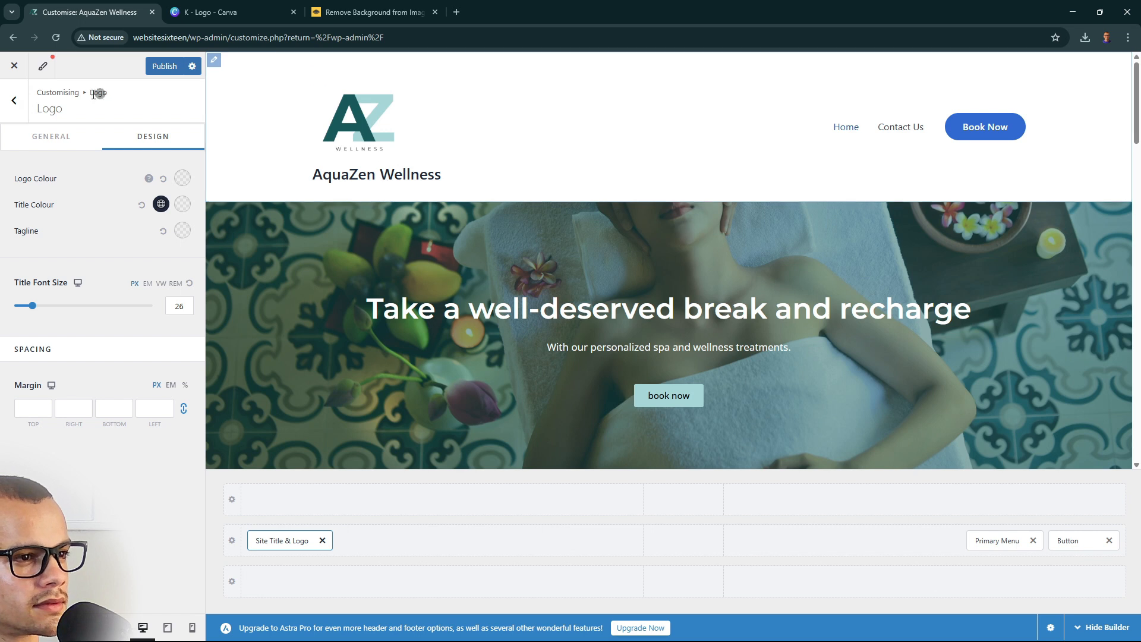
click(59, 137)
scroll(61, 364, down, 4)
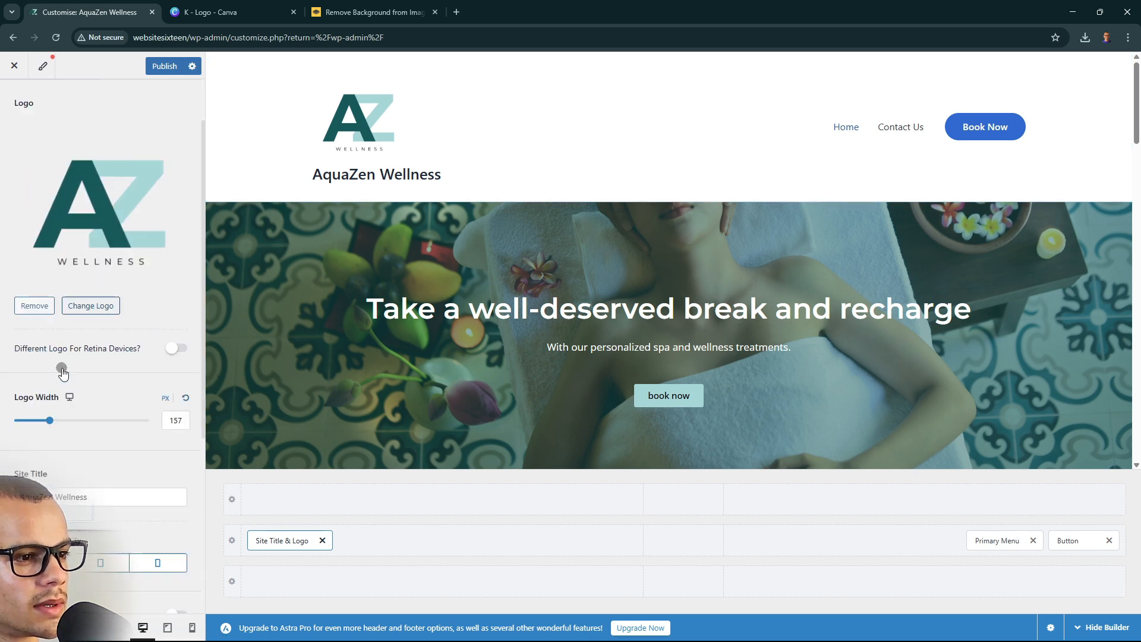
scroll(101, 318, down, 3)
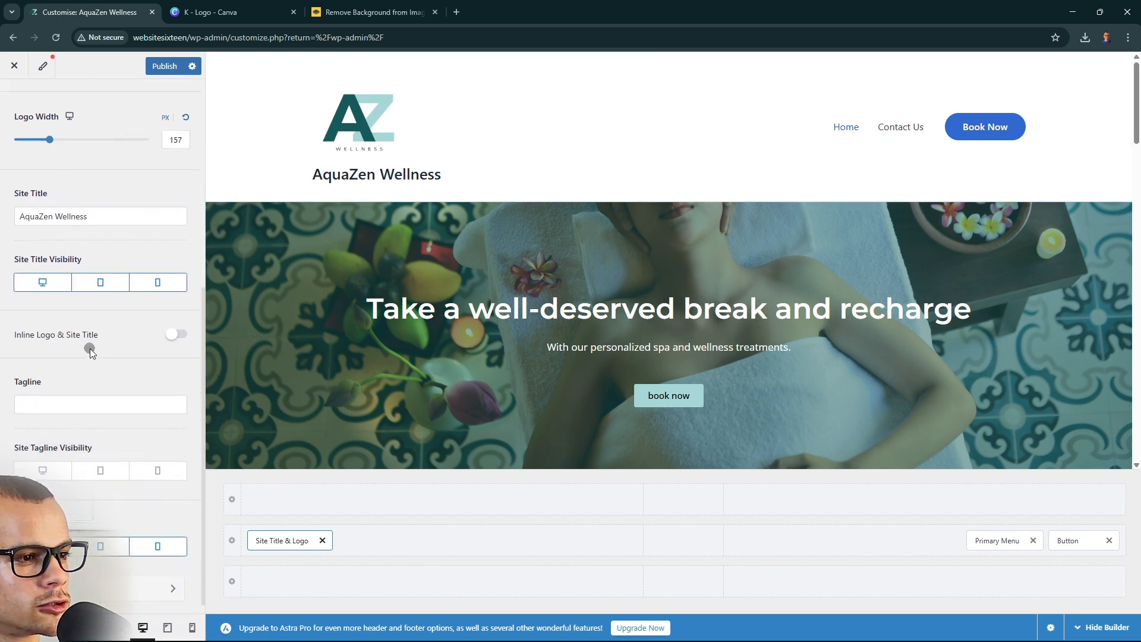
Try to clear the Site Title text in the logo settings
drag(126, 192, 0, 206)
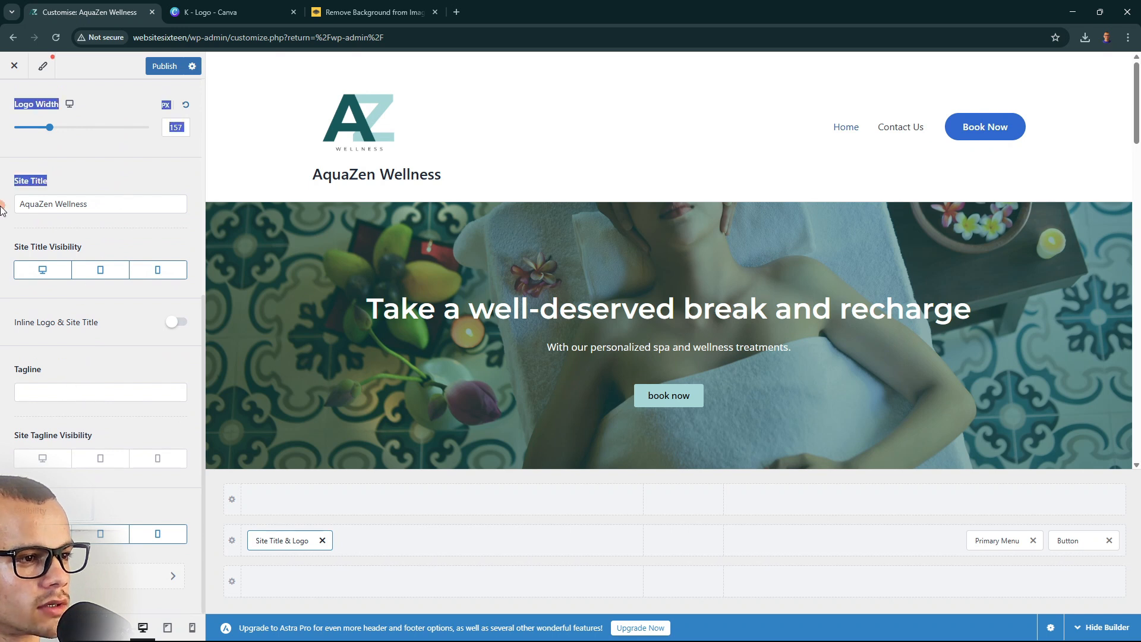
drag(112, 212, 2, 226)
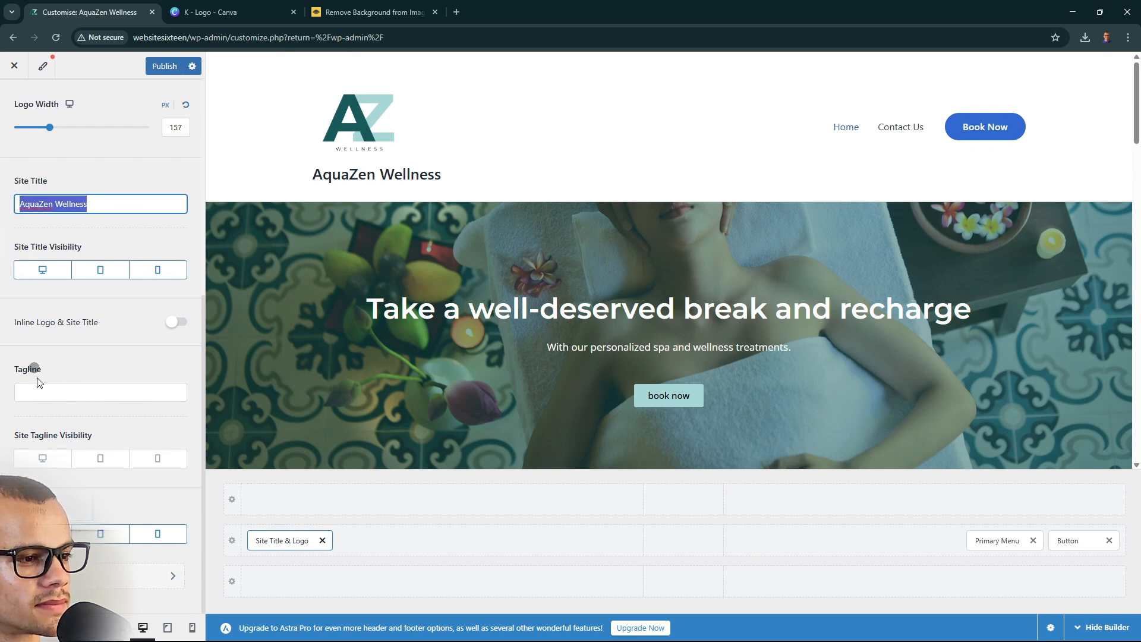
key(BackSpace)
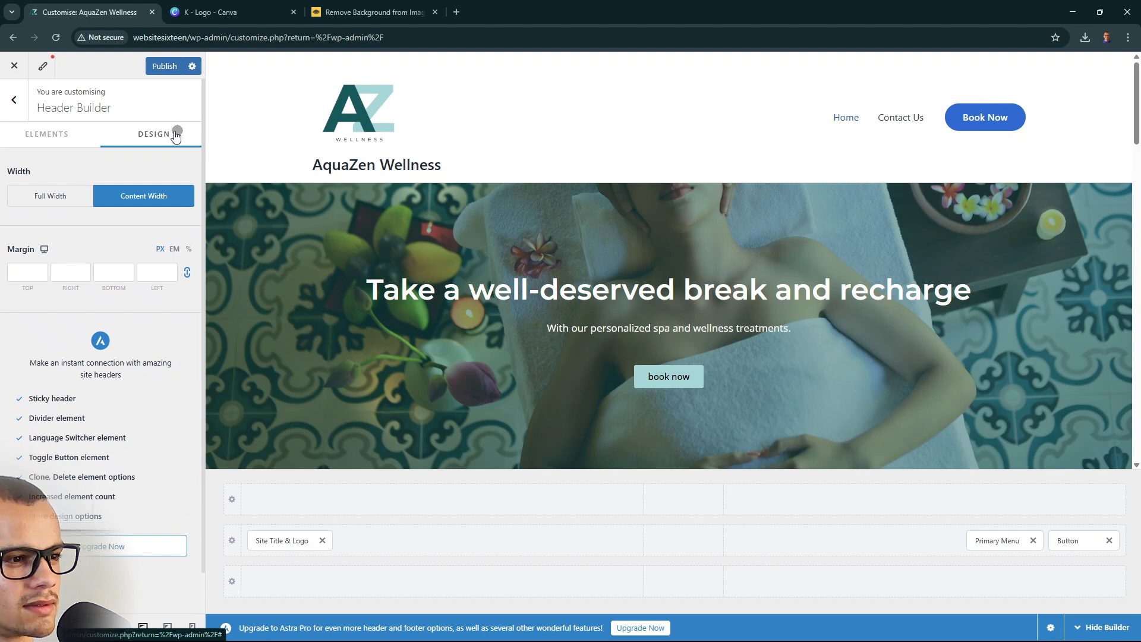
click(38, 134)
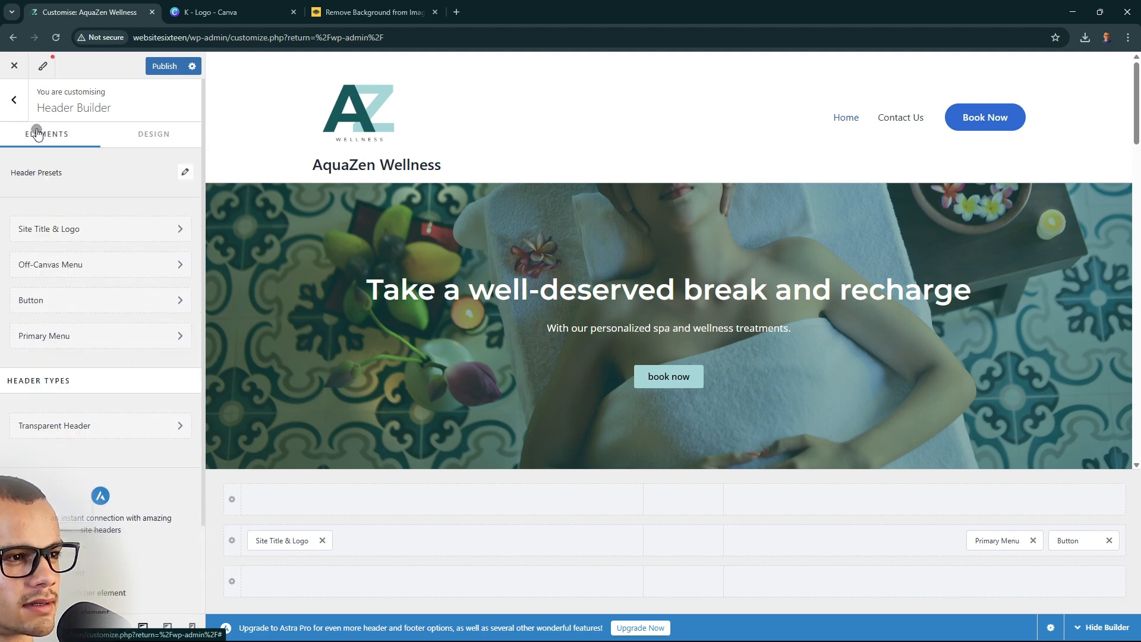
click(15, 98)
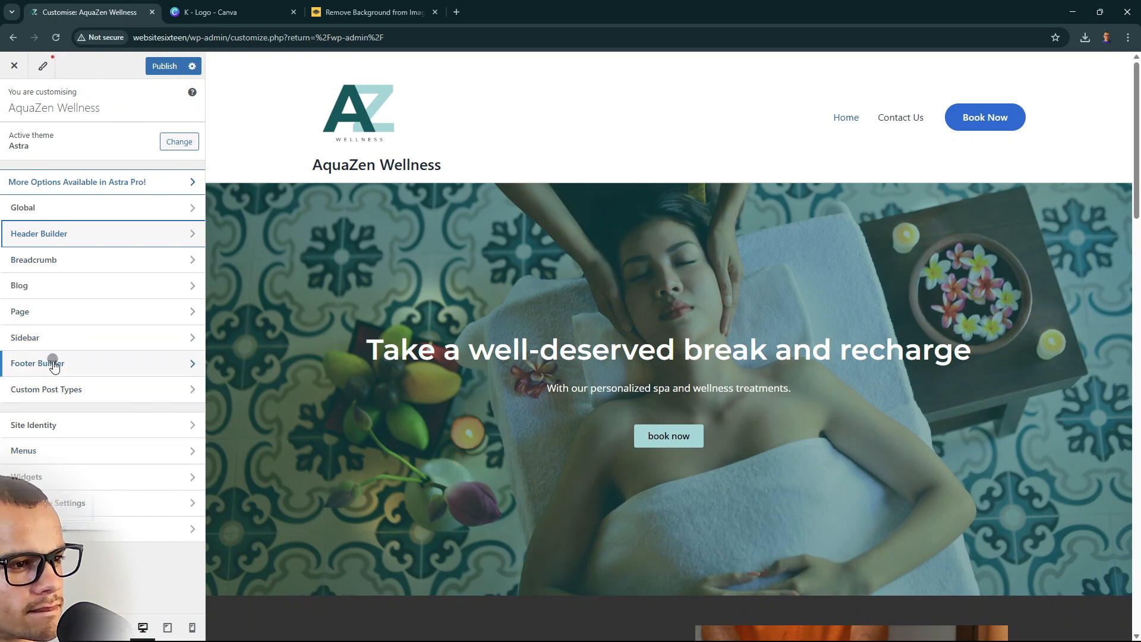
click(22, 207)
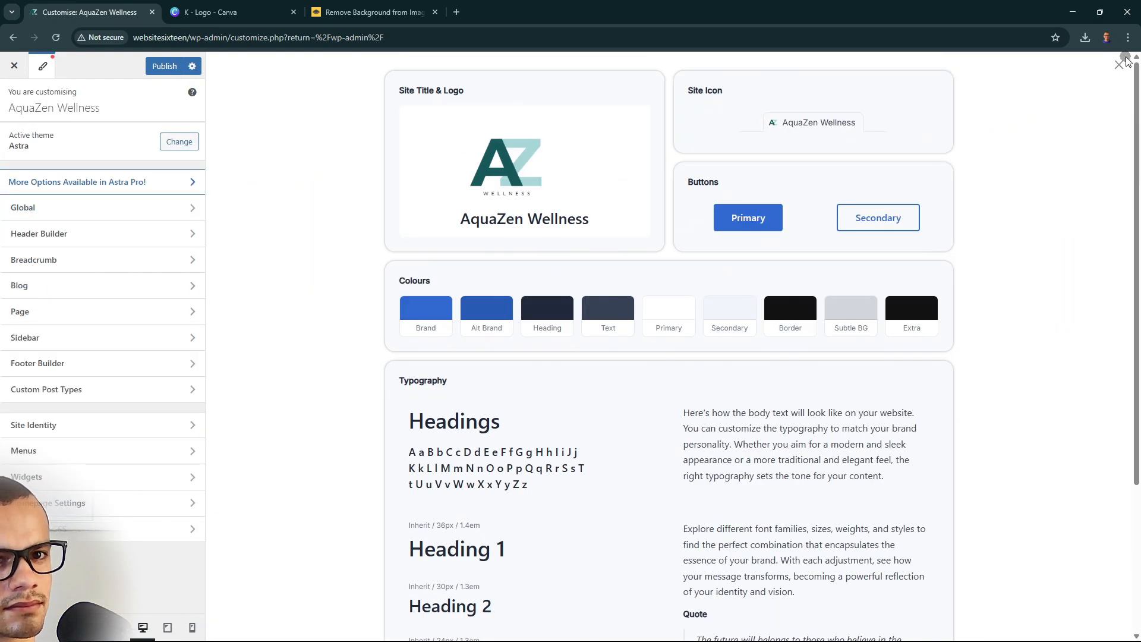
click(207, 64)
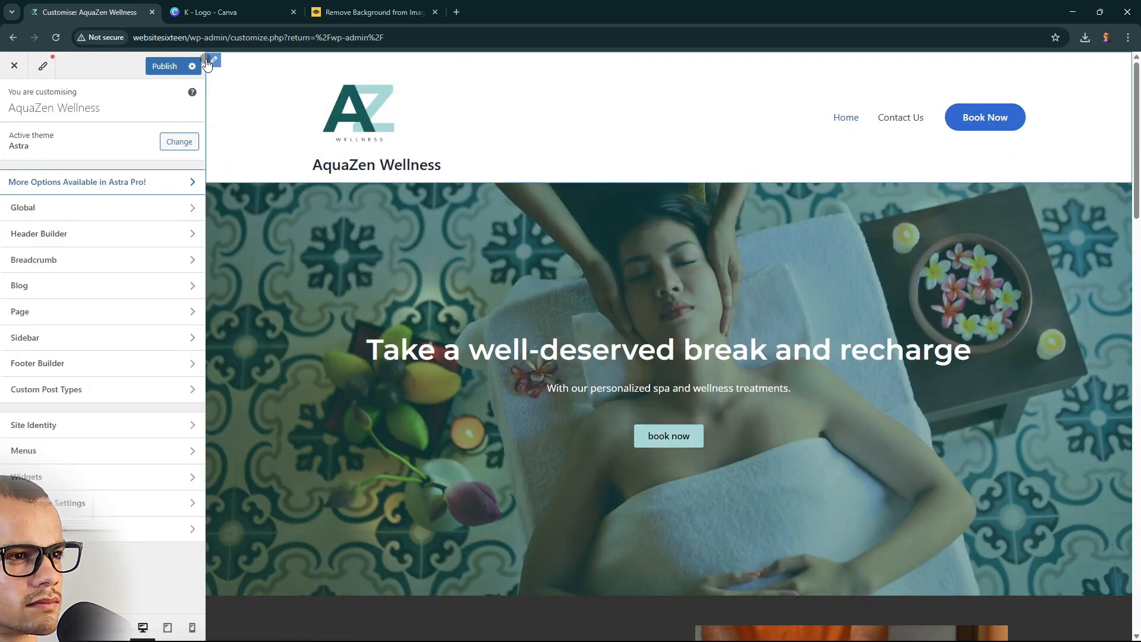
Hide the site title on desktop, tablet and mobile in the header's Site Title & Logo settings
click(208, 61)
click(15, 101)
click(62, 228)
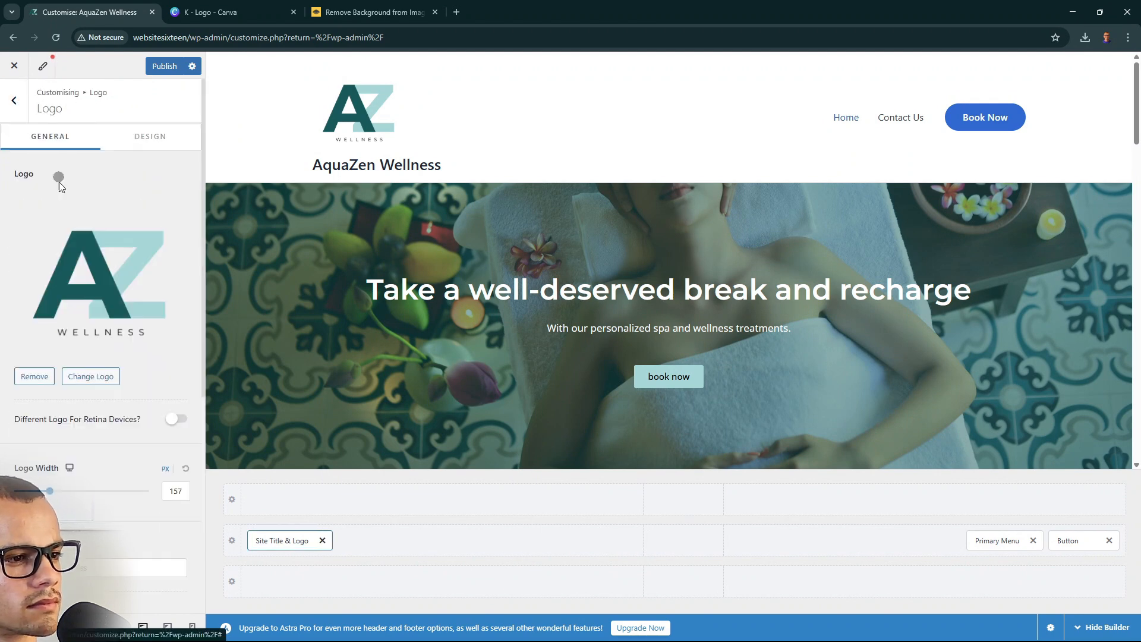
scroll(59, 186, down, 5)
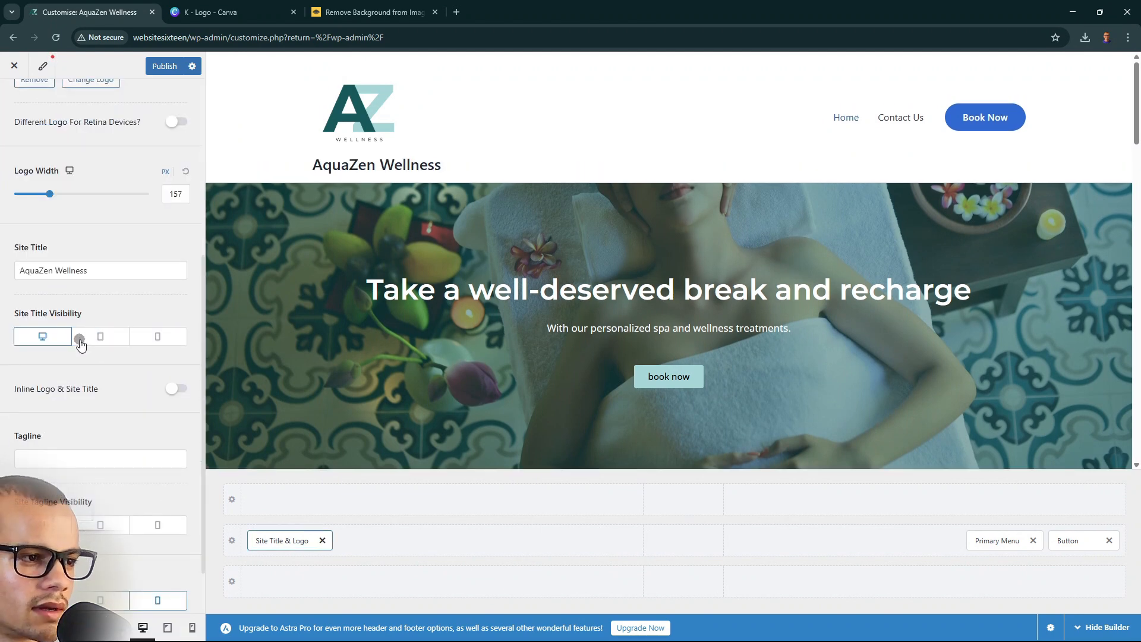
click(56, 337)
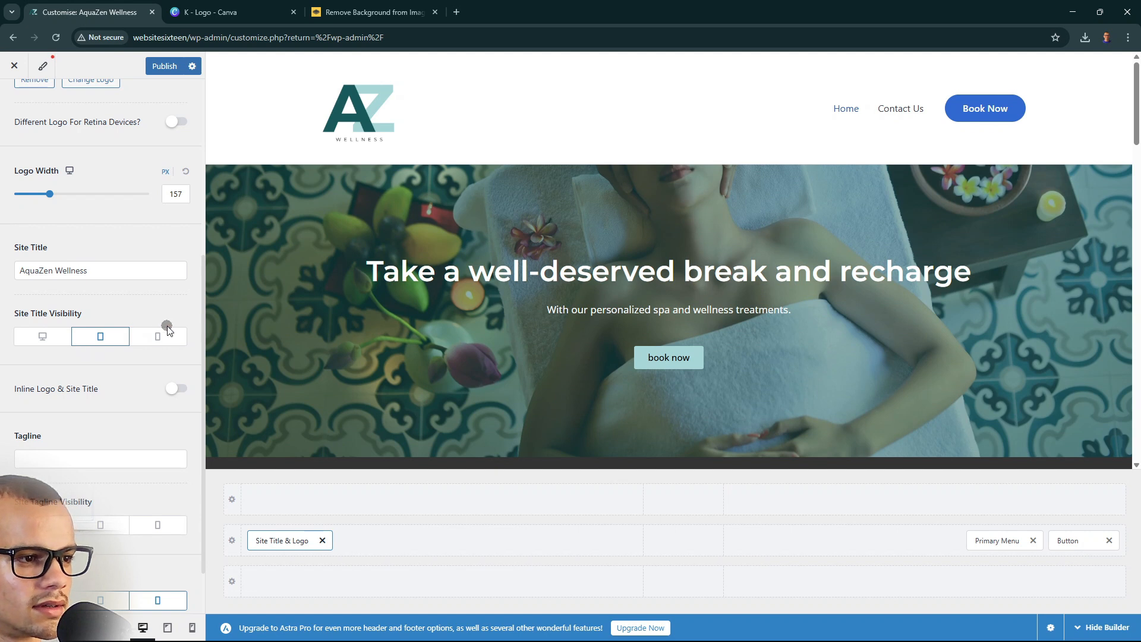
click(60, 338)
click(156, 338)
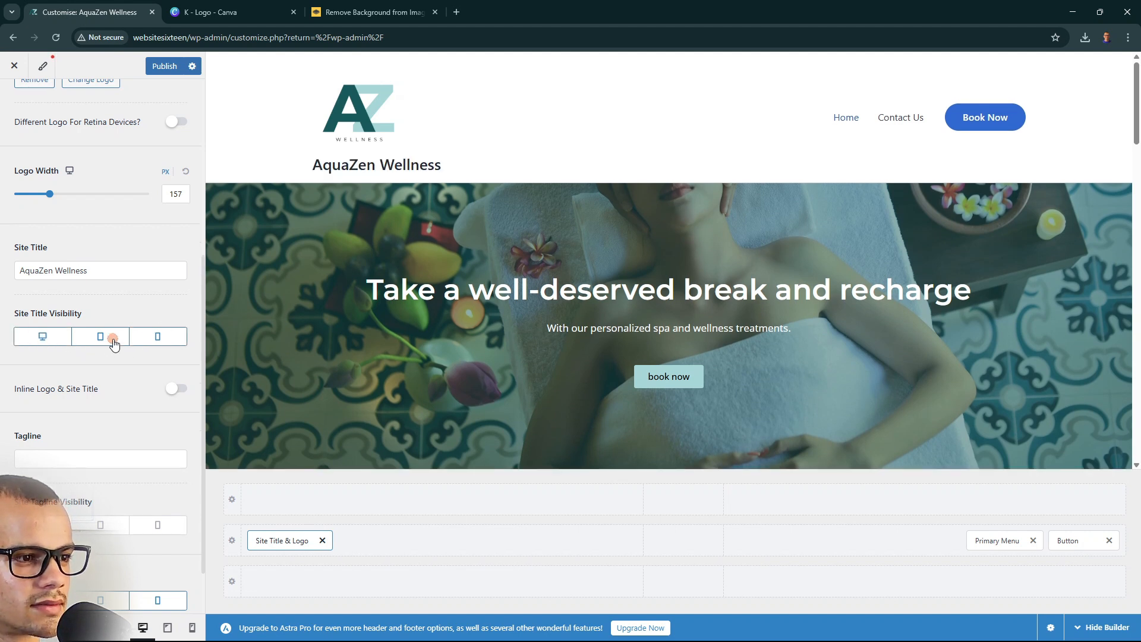
click(112, 339)
click(136, 343)
click(41, 339)
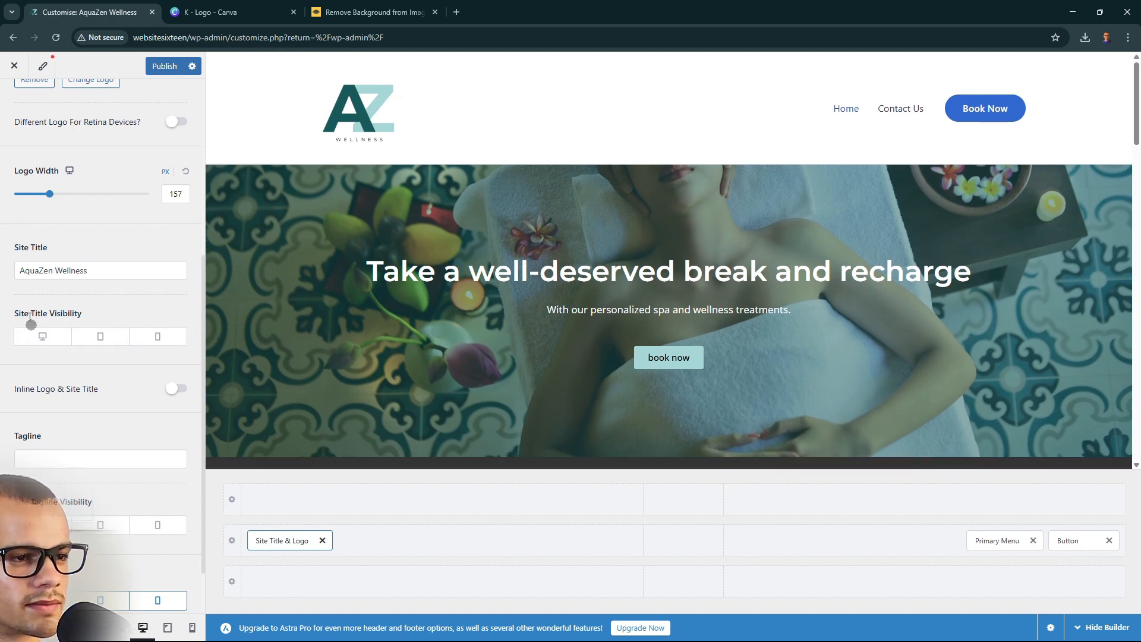
Publish the header changes and return to the customiser's main list of sections
click(149, 74)
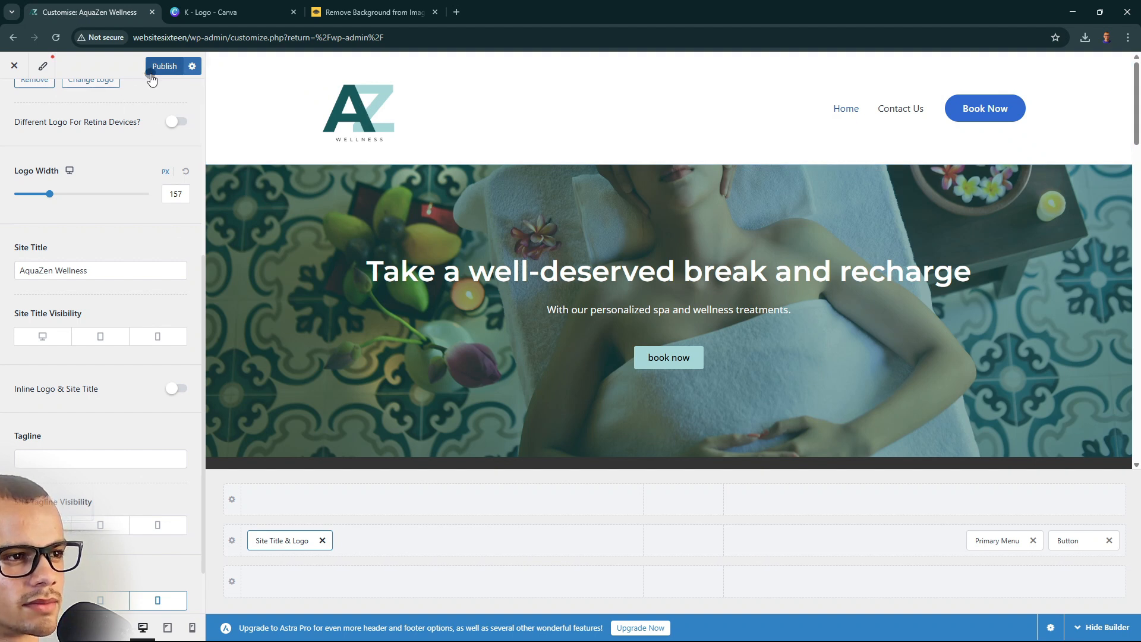
click(13, 68)
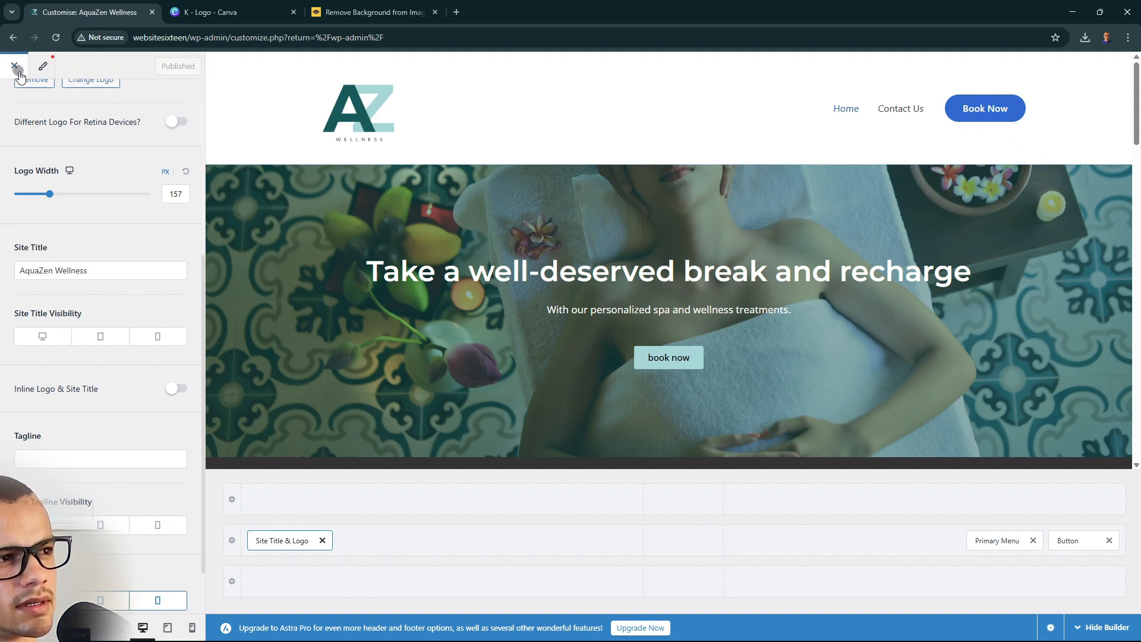
scroll(107, 264, up, 5)
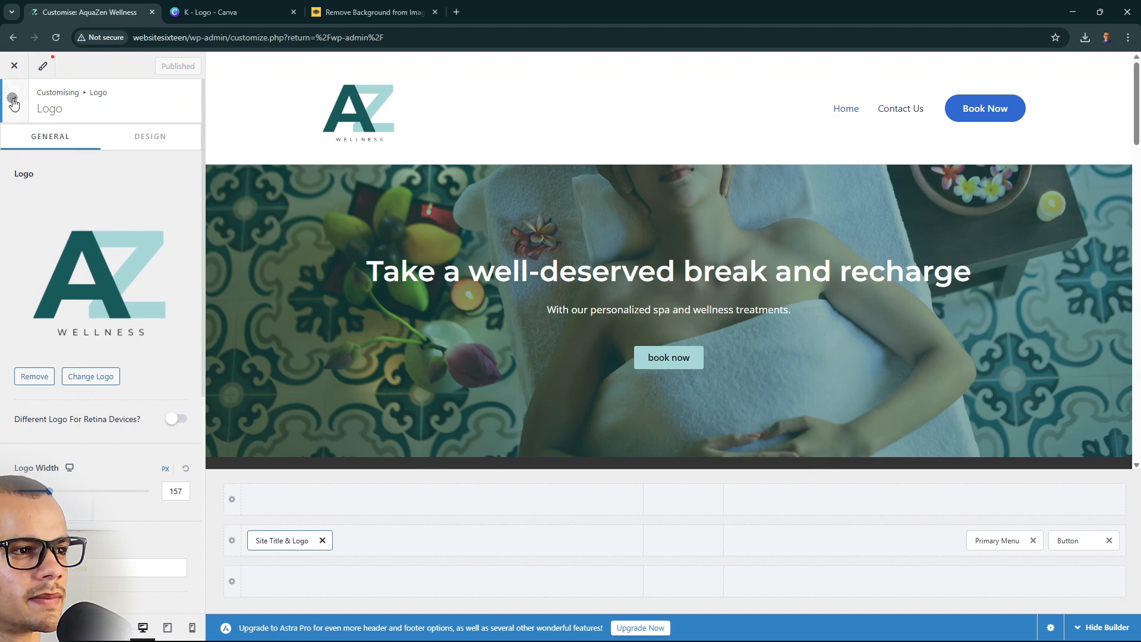
click(14, 101)
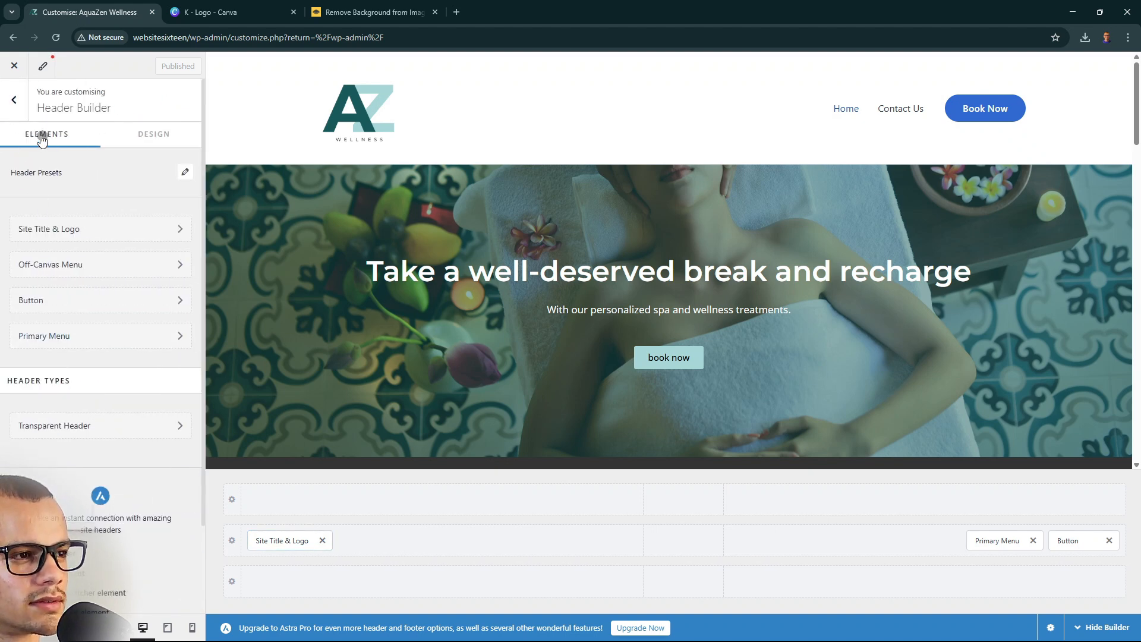
click(13, 100)
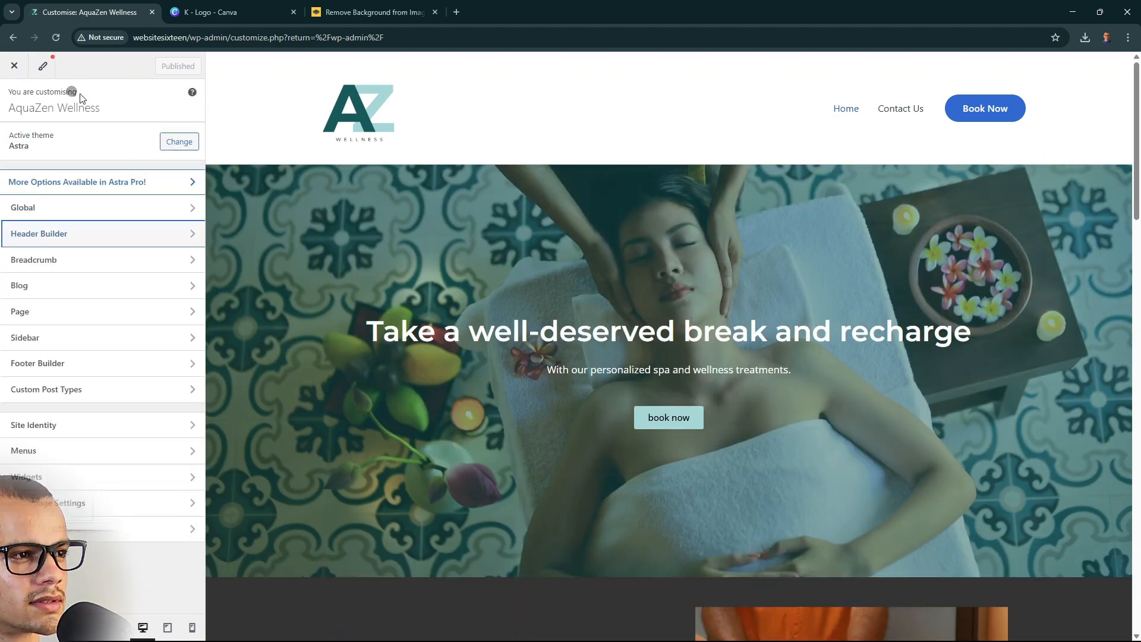
Examine the Footer Builder's design options and the Below Footer row's general and design settings
click(45, 362)
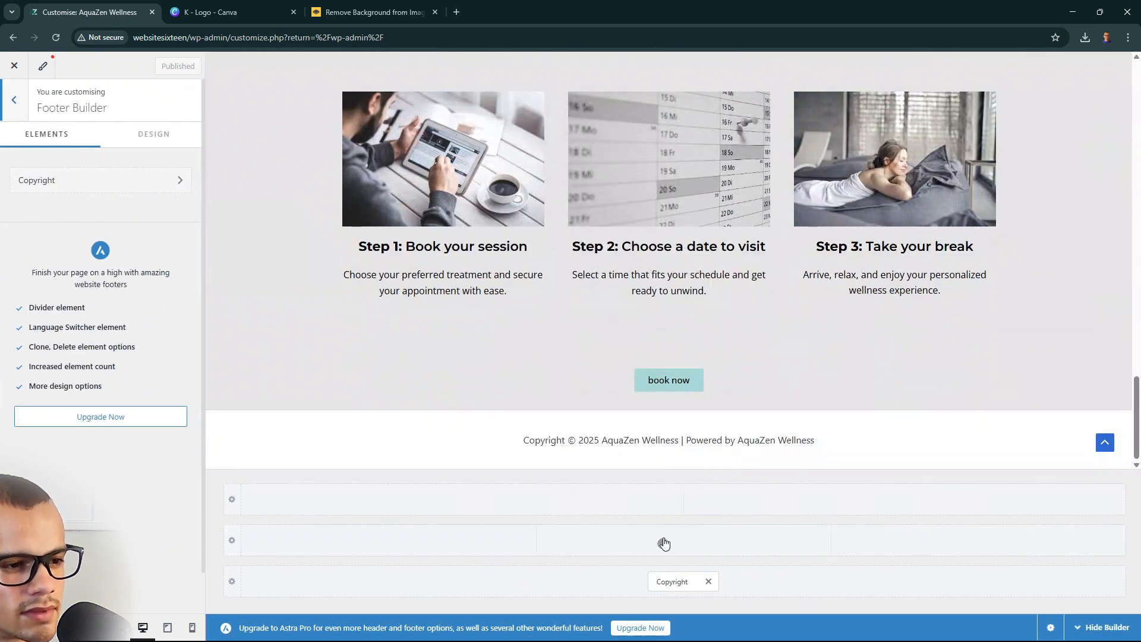
click(146, 134)
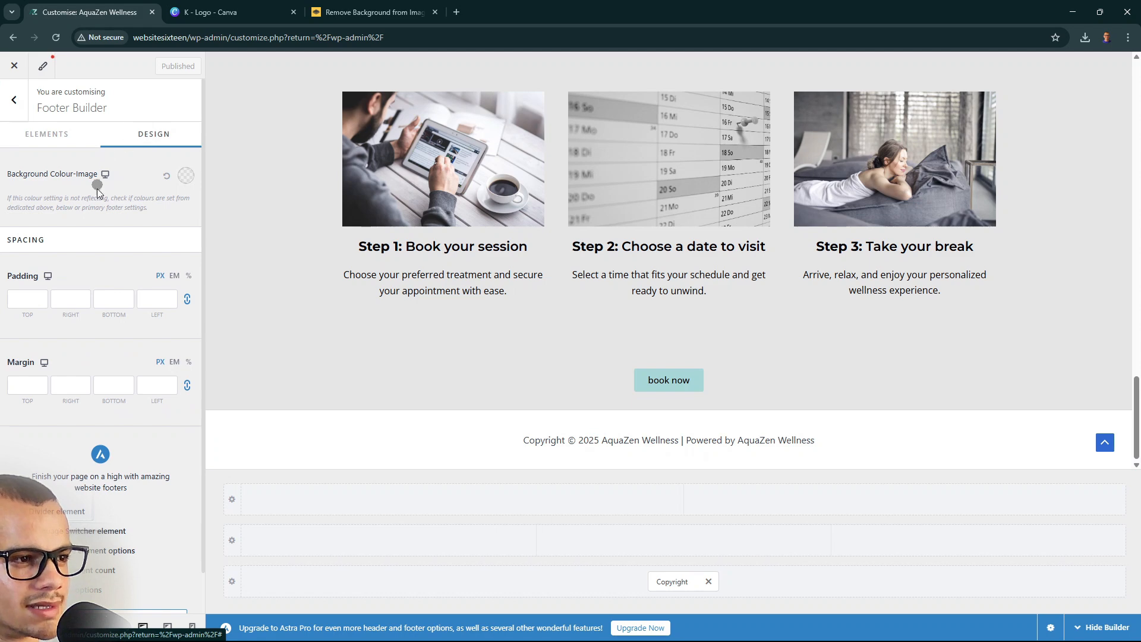
scroll(66, 426, down, 1)
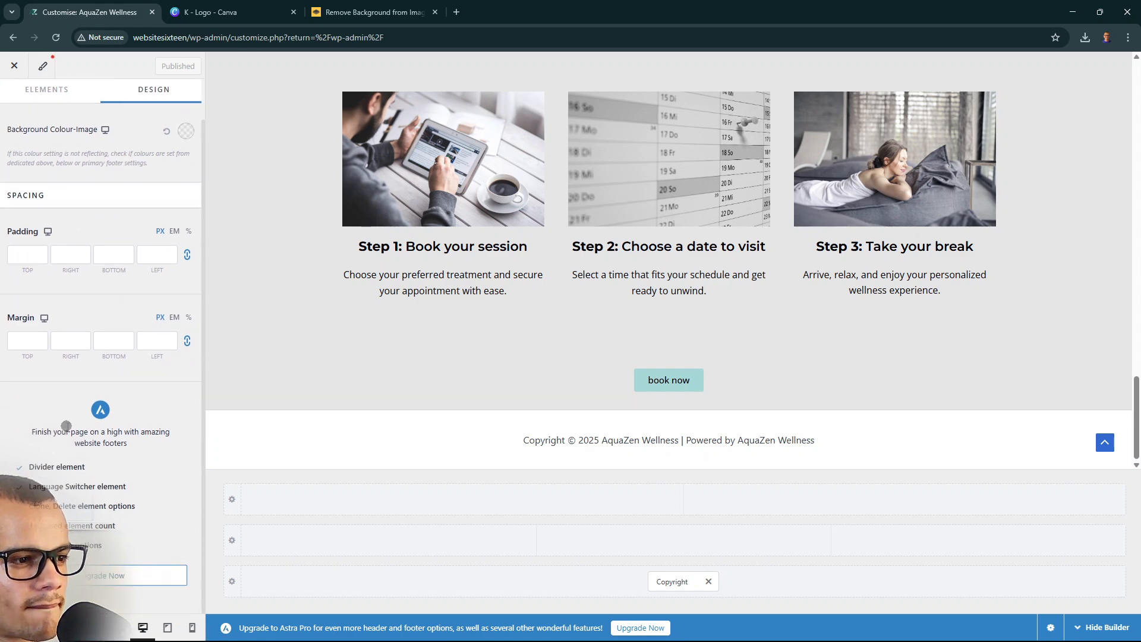
scroll(66, 426, up, 1)
click(12, 98)
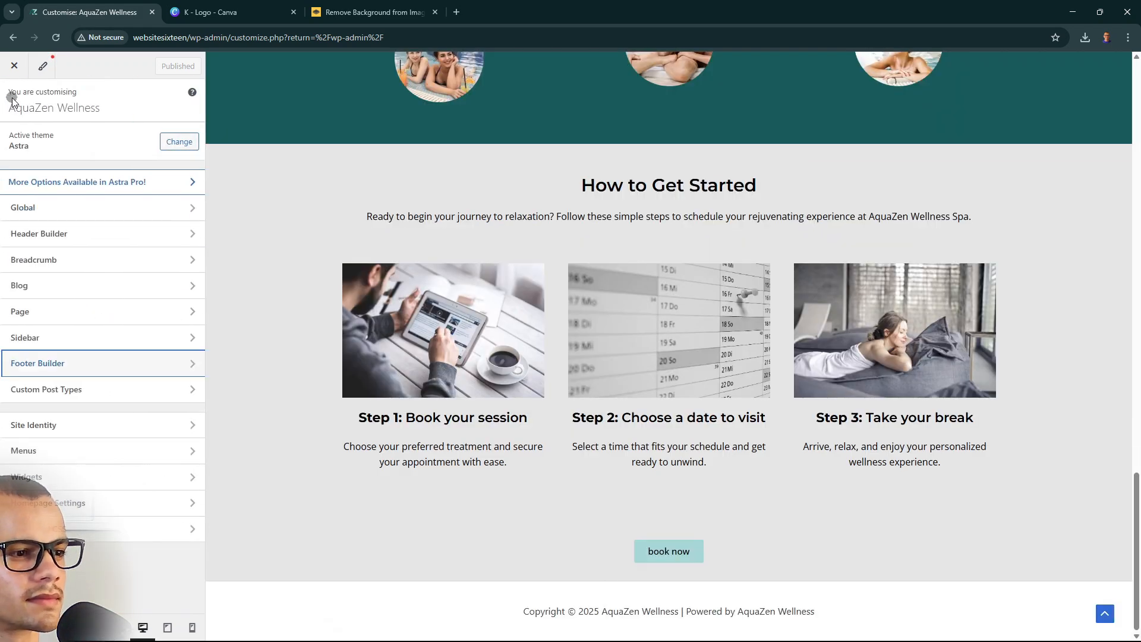
click(39, 367)
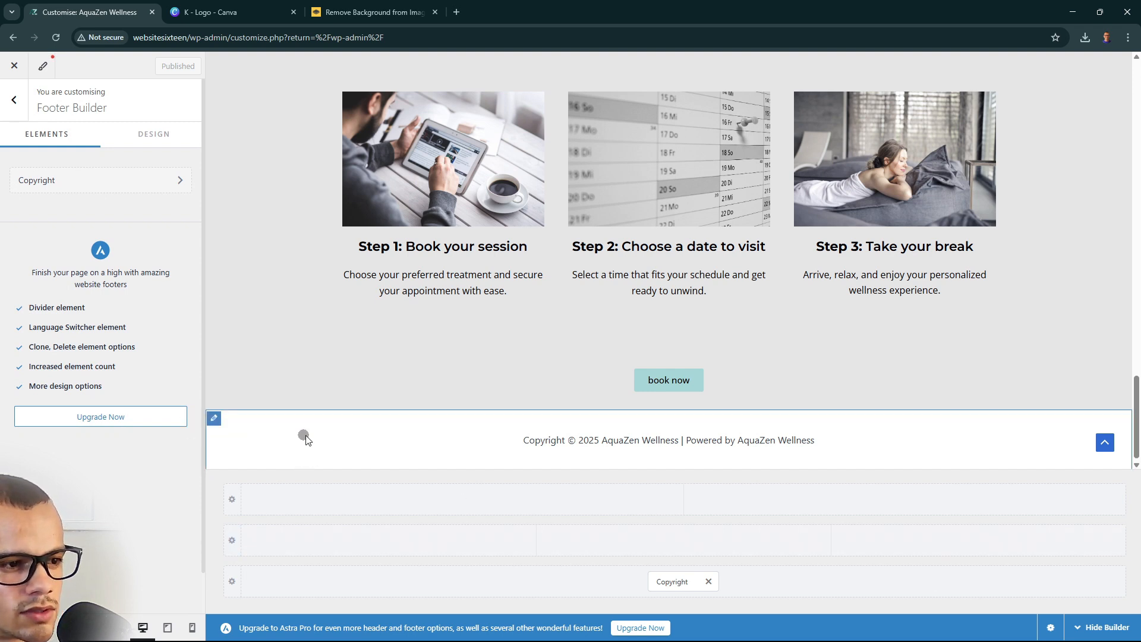
click(214, 419)
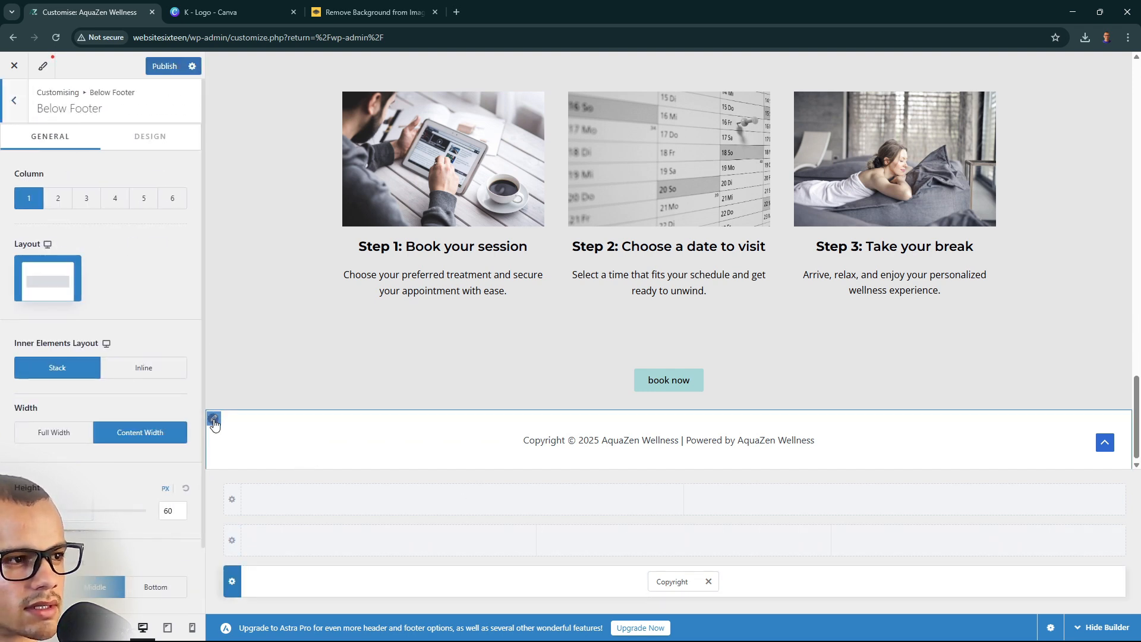
scroll(95, 384, down, 2)
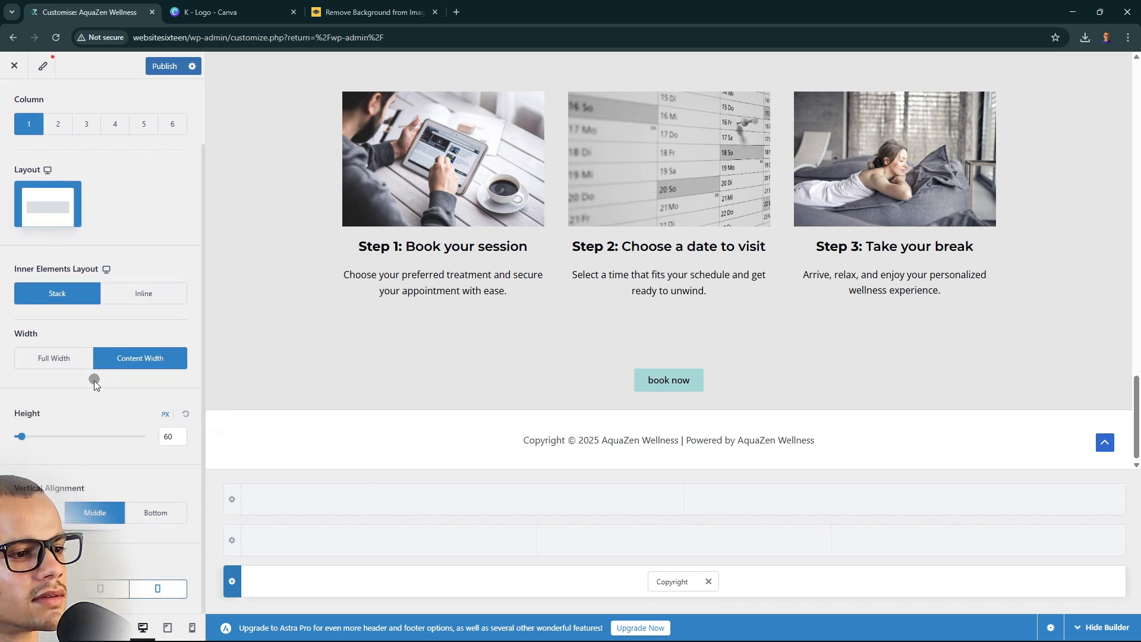
scroll(95, 384, up, 2)
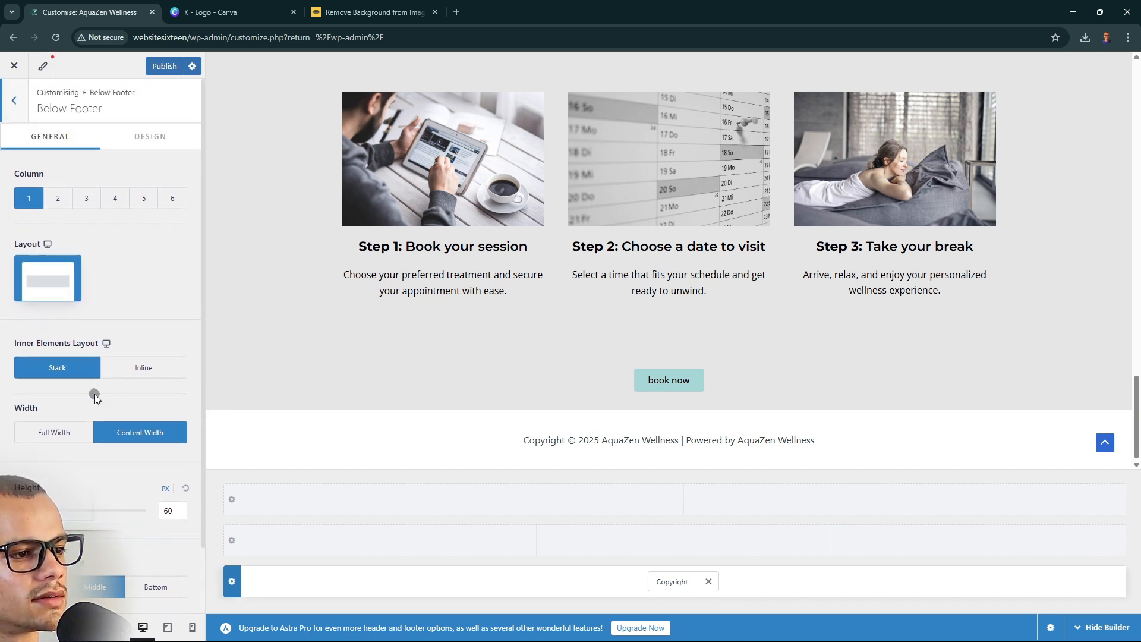
click(127, 139)
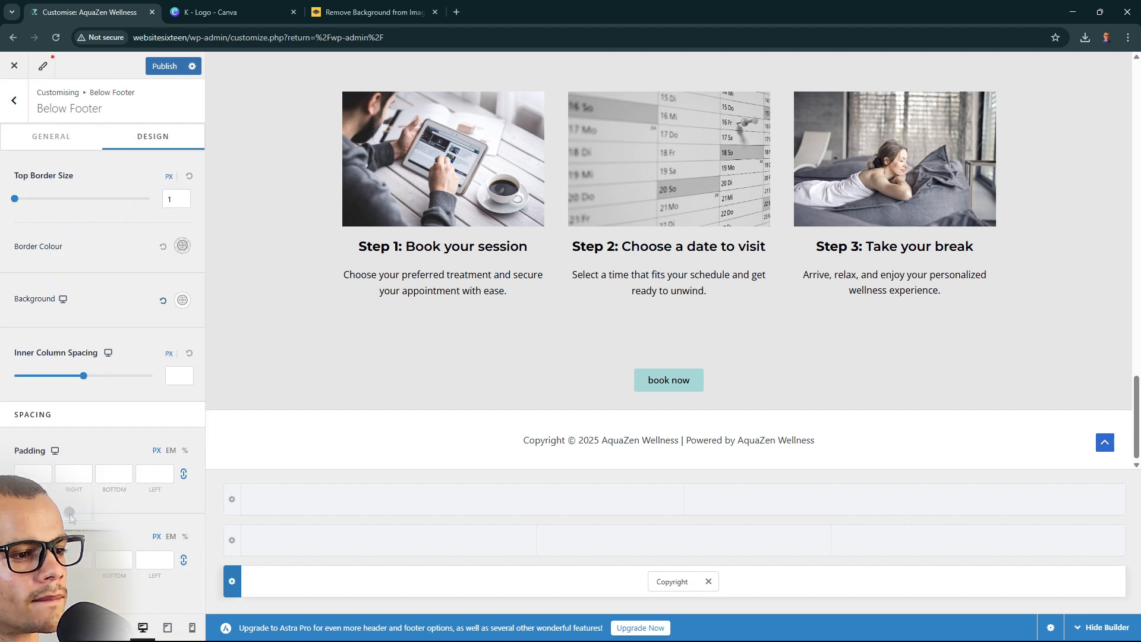
Add an HTML 1 element to the Below Footer row alongside the Copyright element
click(328, 510)
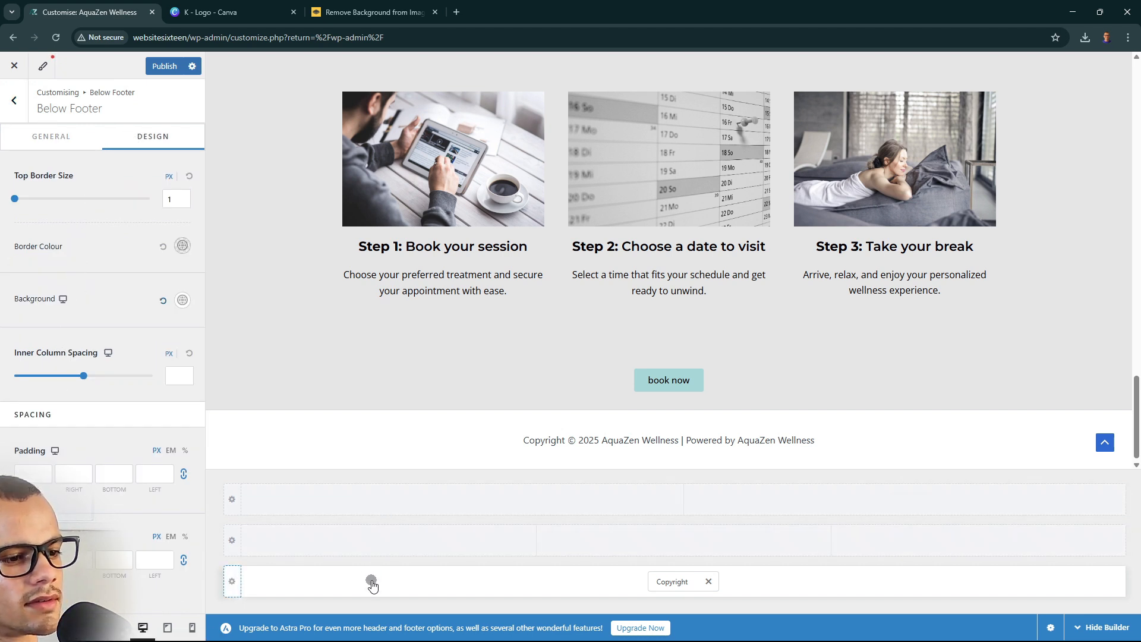
click(238, 576)
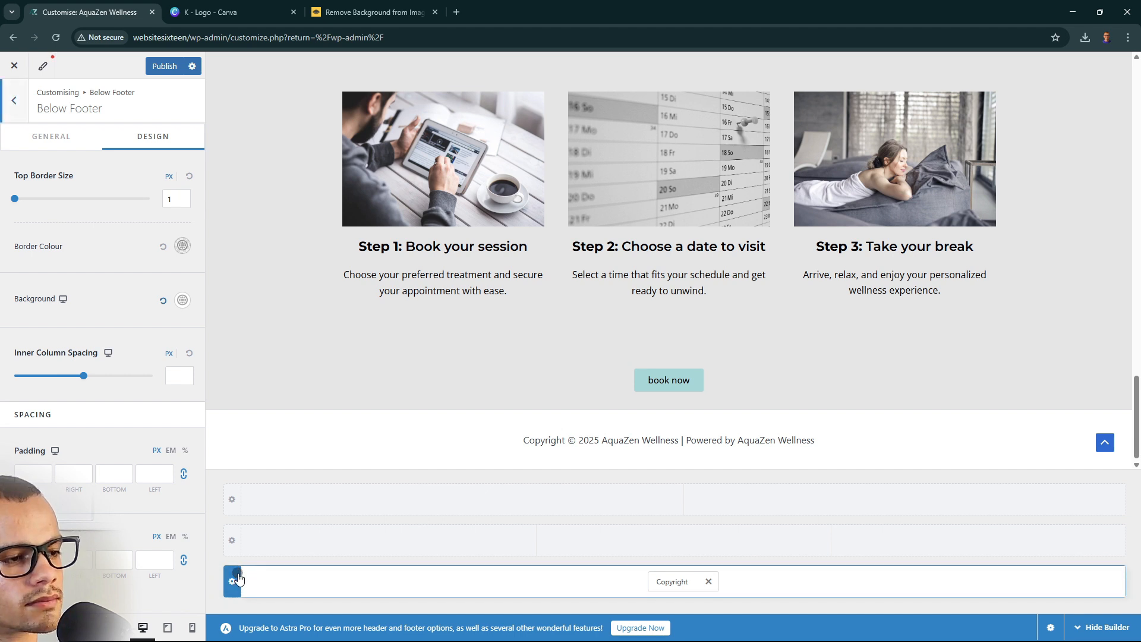
click(996, 583)
click(923, 588)
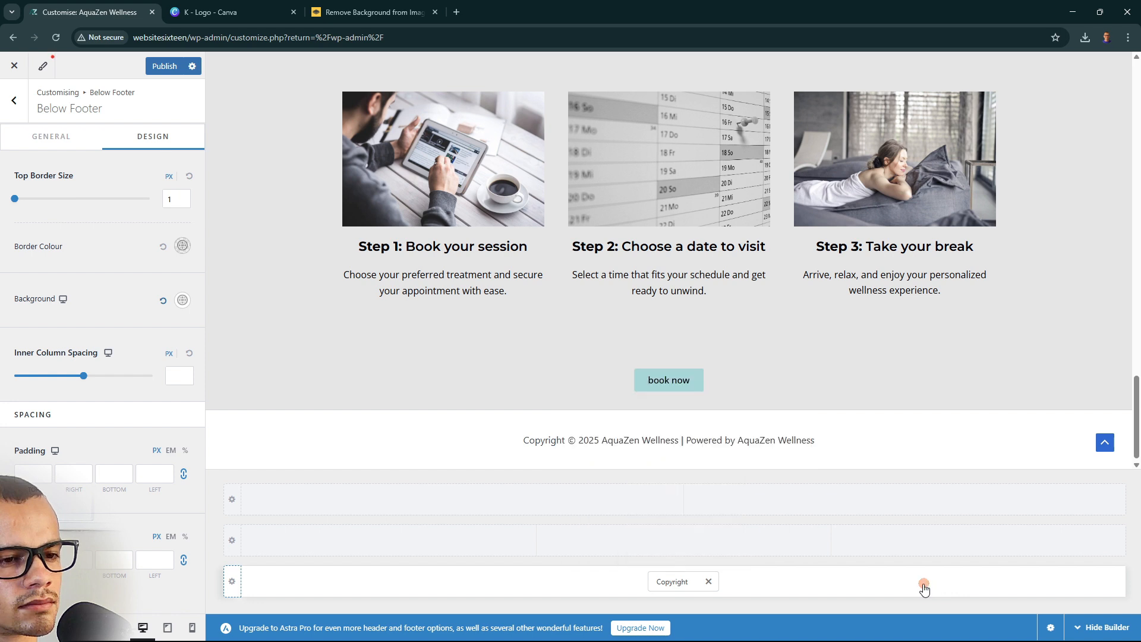
click(924, 588)
click(874, 382)
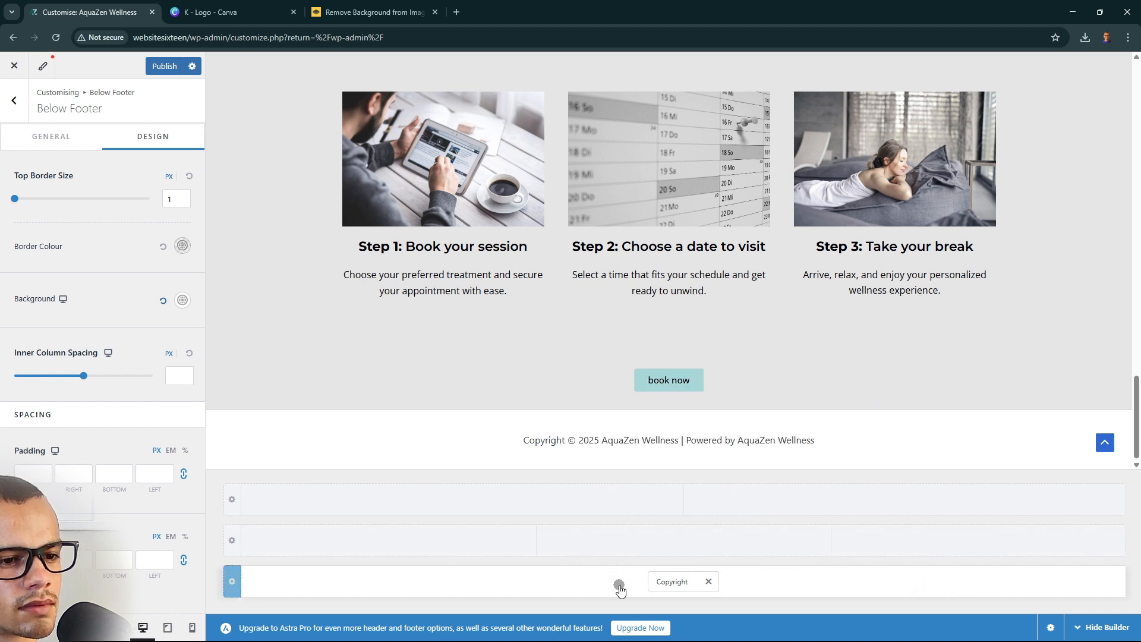
click(277, 582)
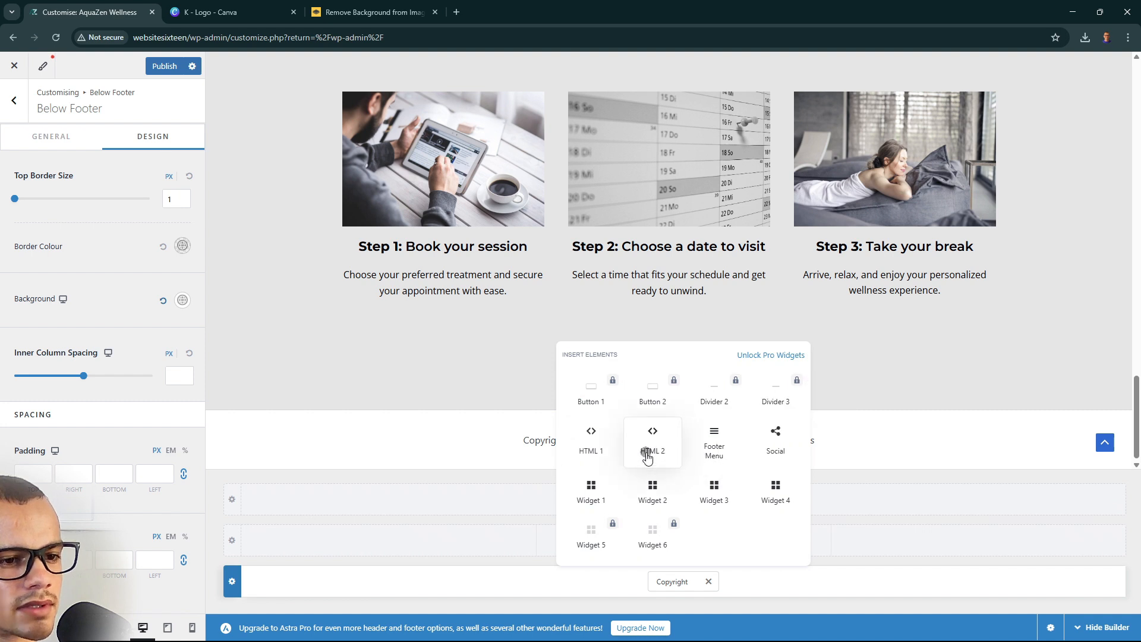
click(595, 442)
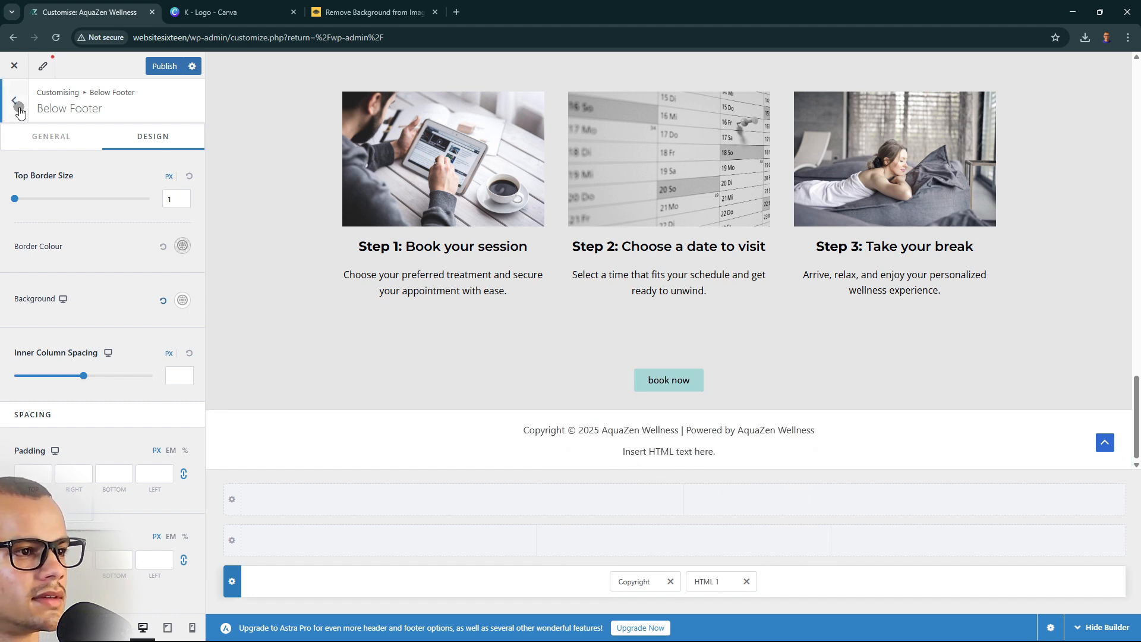
Check the Below Footer row's column, layout and height options, and return to the Footer Builder's elements
click(27, 134)
click(47, 366)
scroll(50, 394, down, 1)
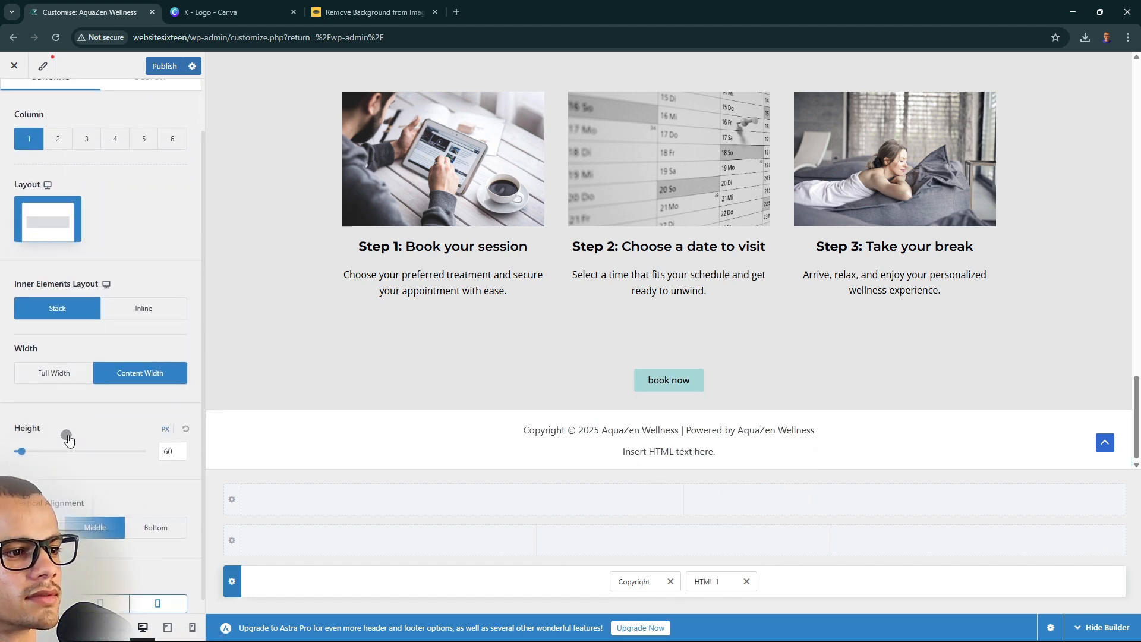
scroll(78, 356, up, 1)
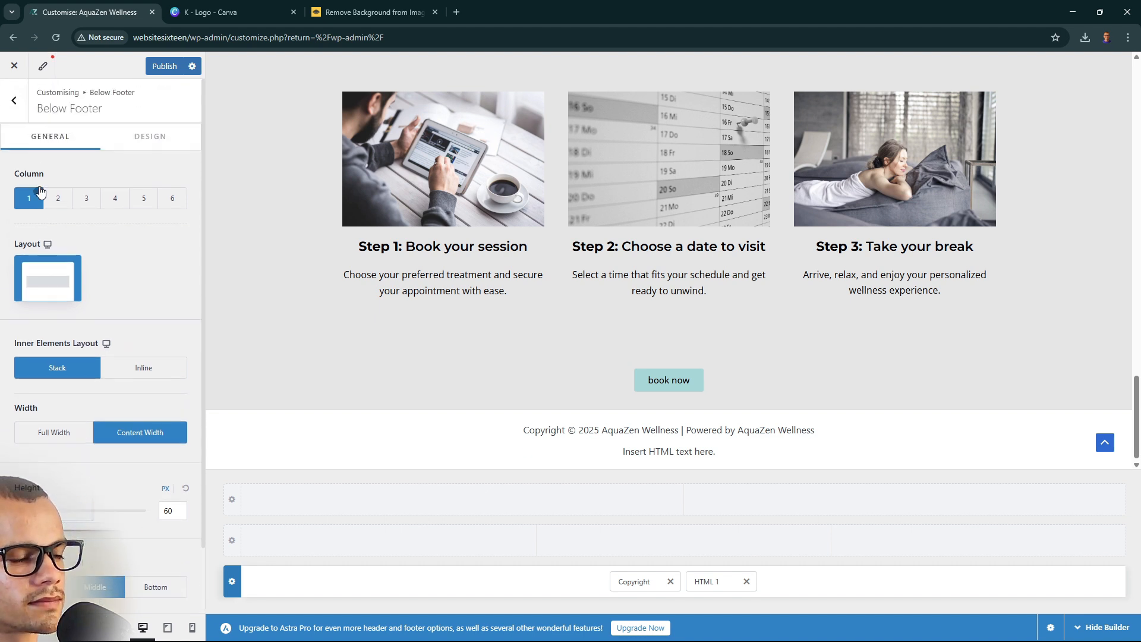
click(23, 109)
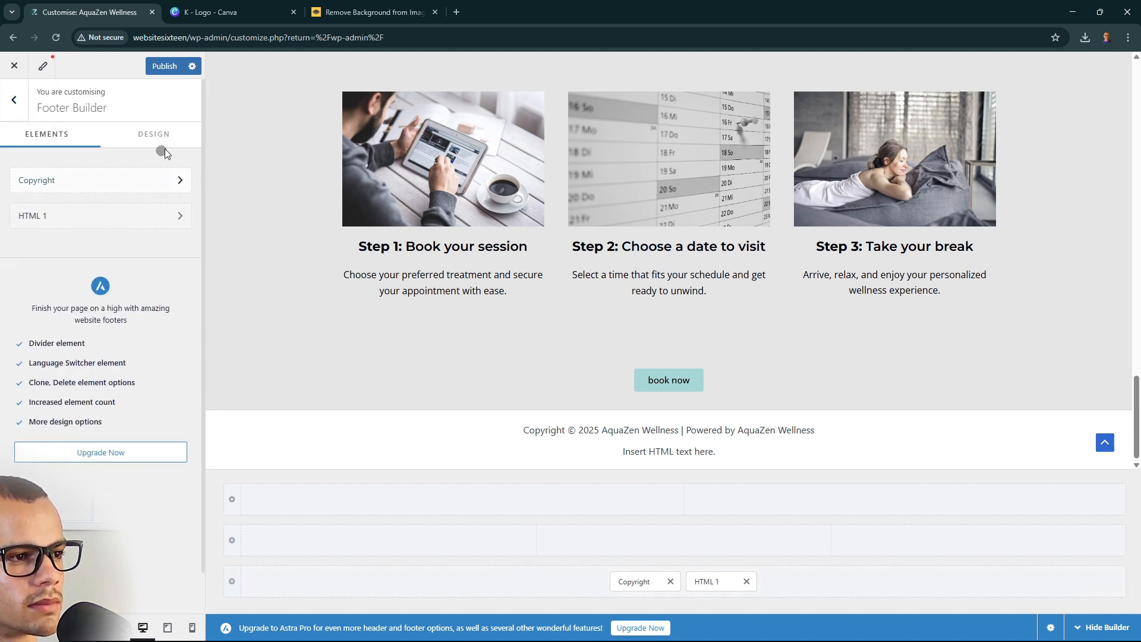
Review the Footer Builder's background, padding and margin design options, and return to its elements list
click(156, 135)
scroll(49, 356, down, 1)
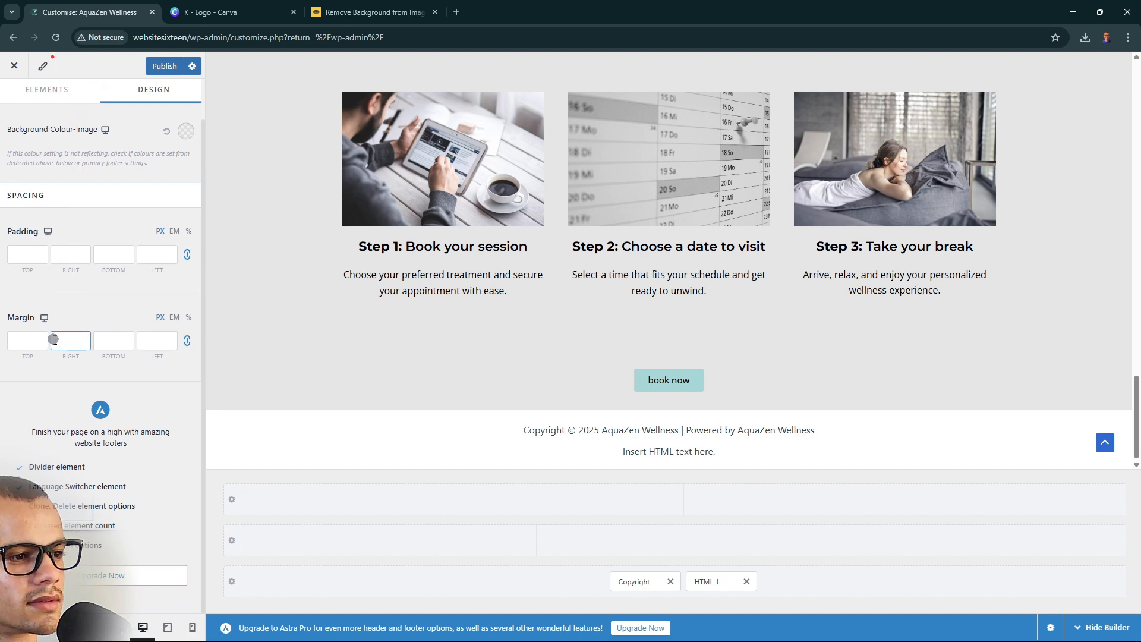
scroll(57, 324, up, 1)
click(48, 134)
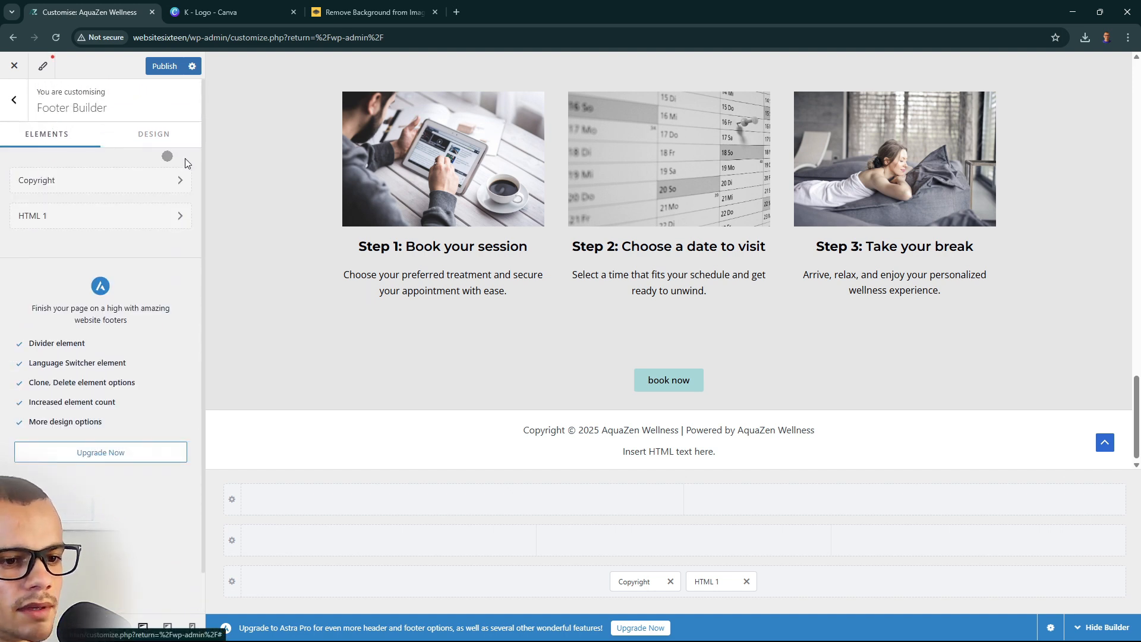
Switch to ChatGPT in a new browser tab and reach its chat page without logging in
click(458, 12)
text(chatg)
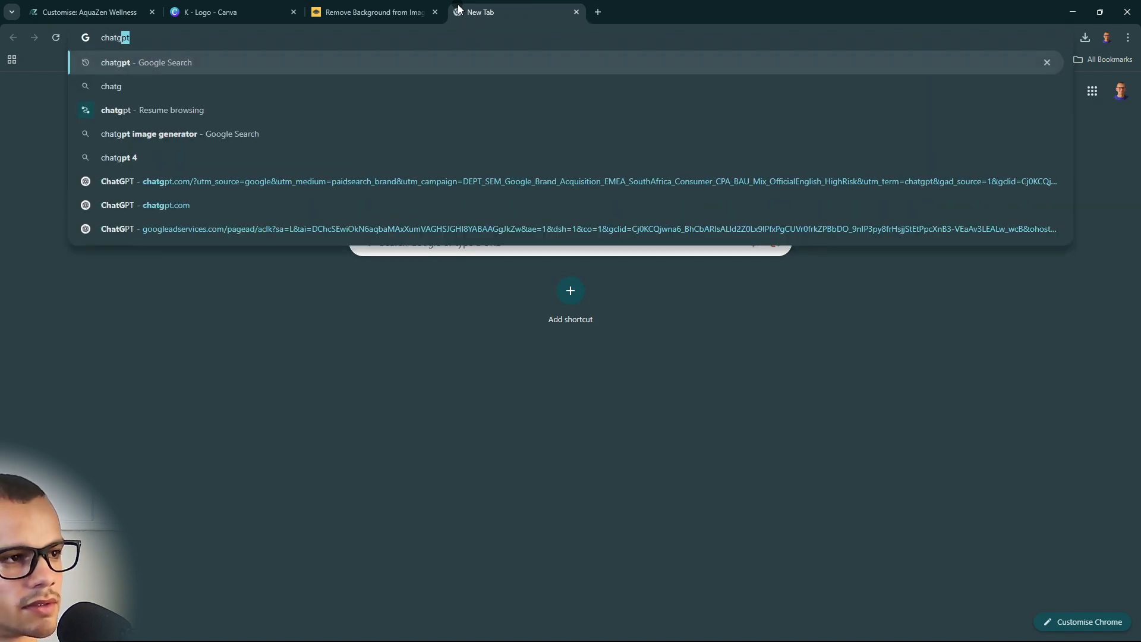
key(Return)
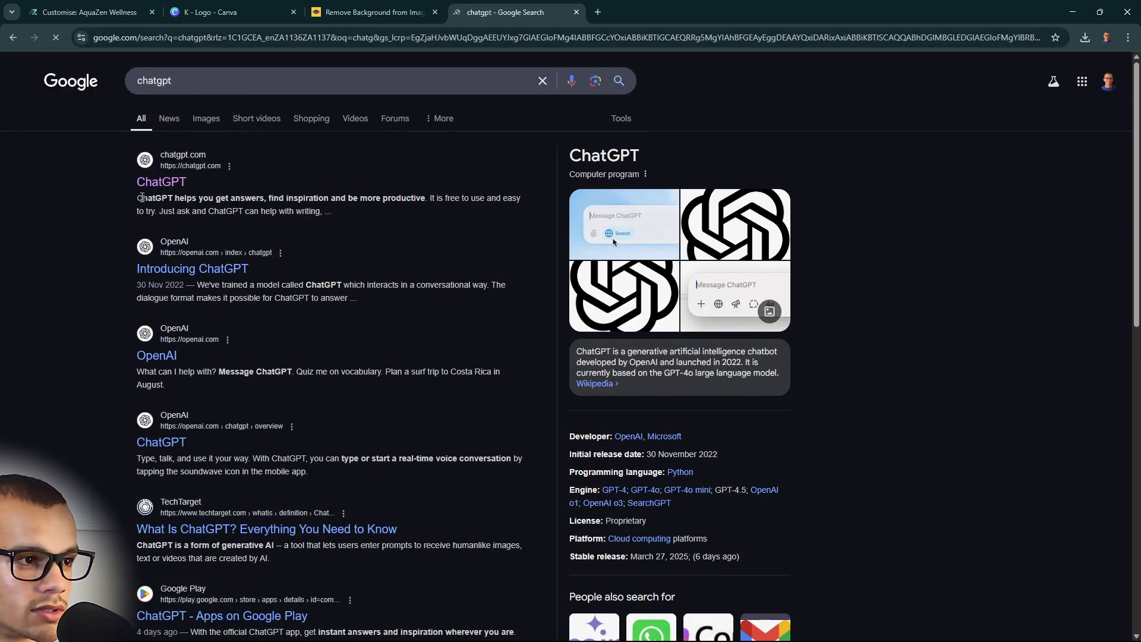
click(179, 182)
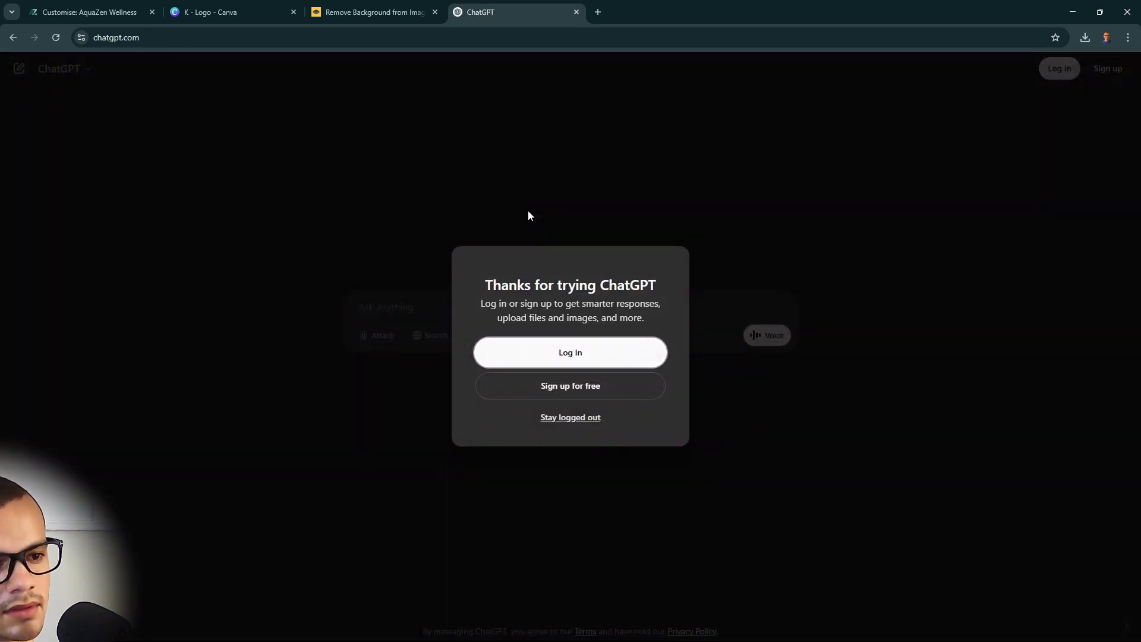
click(553, 414)
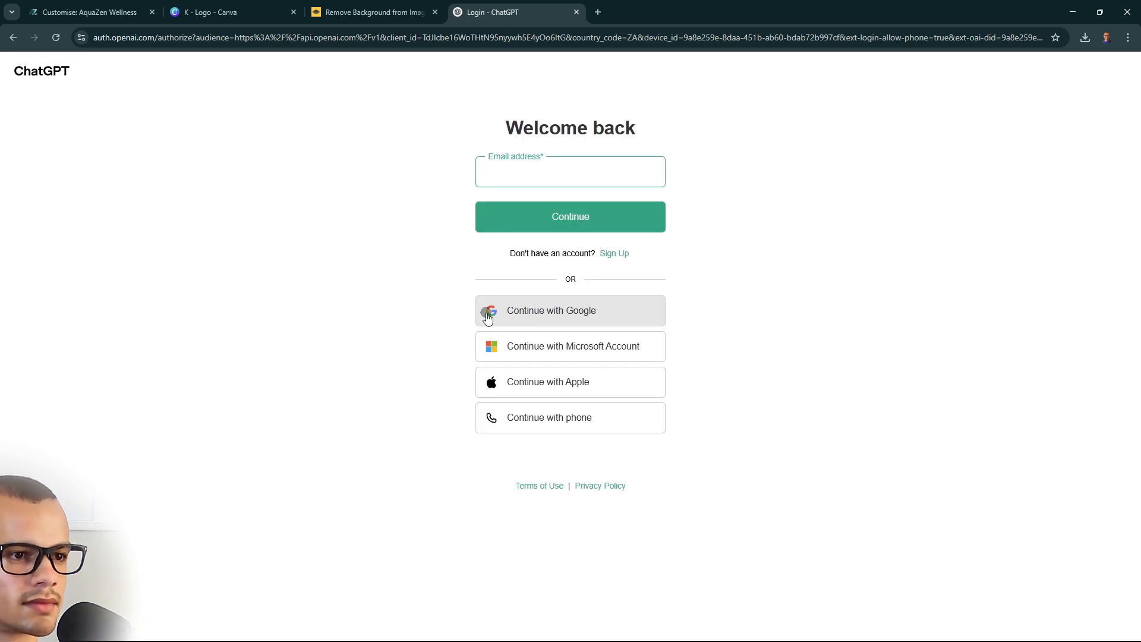
click(13, 37)
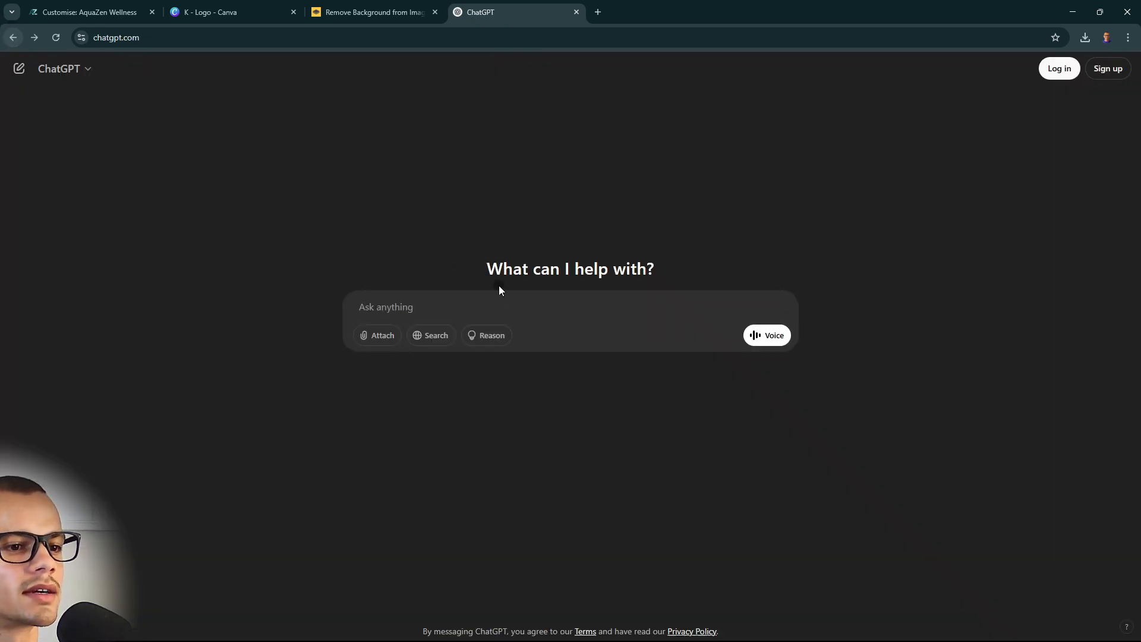
Ask ChatGPT for HTML for the footer section of a WordPress website that displays a logo at the bottom
text(give)
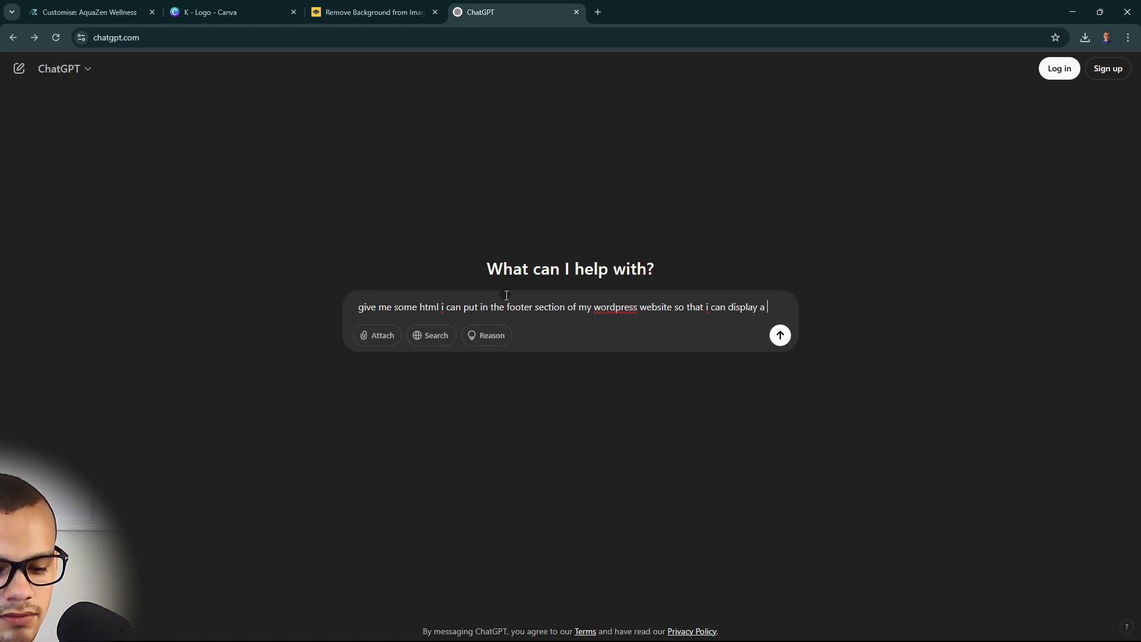
text(logo at the bottom through the html)
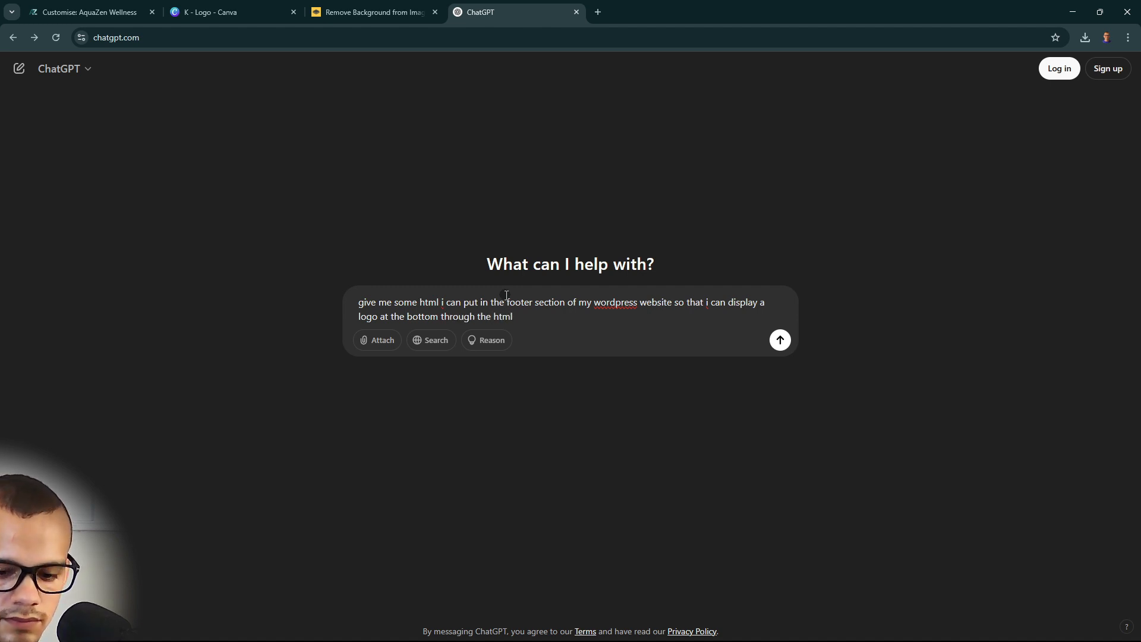
key(Return)
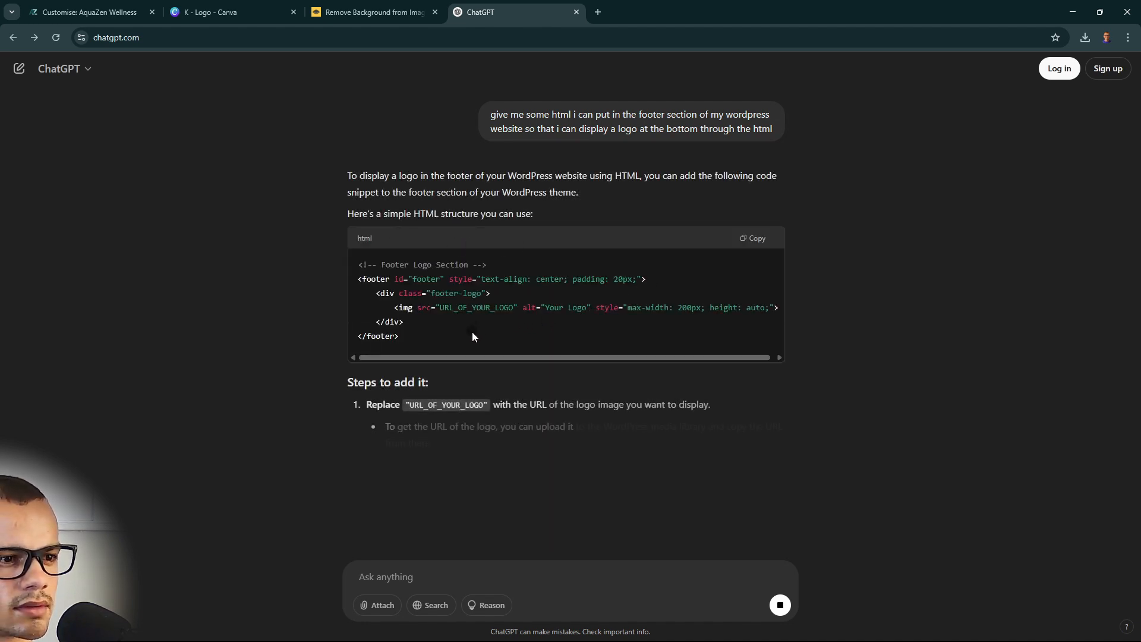
Copy the footer element code from ChatGPT's answer and replace the placeholder text of the footer's HTML 1 element with it
drag(472, 331, 252, 224)
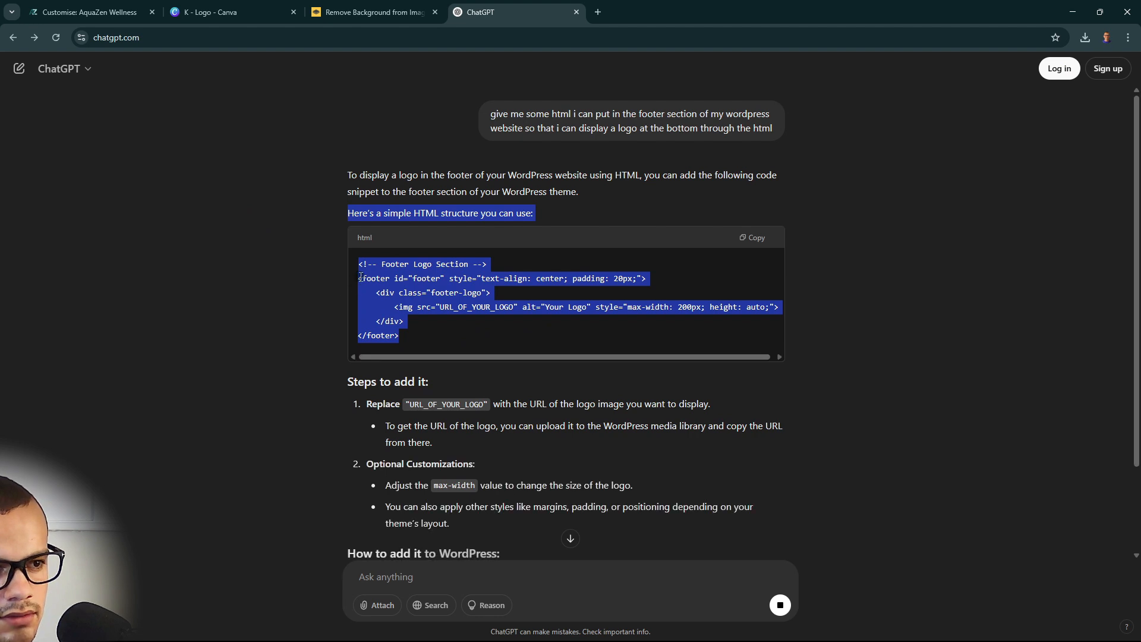
drag(364, 274, 359, 277)
key(ctrl+c)
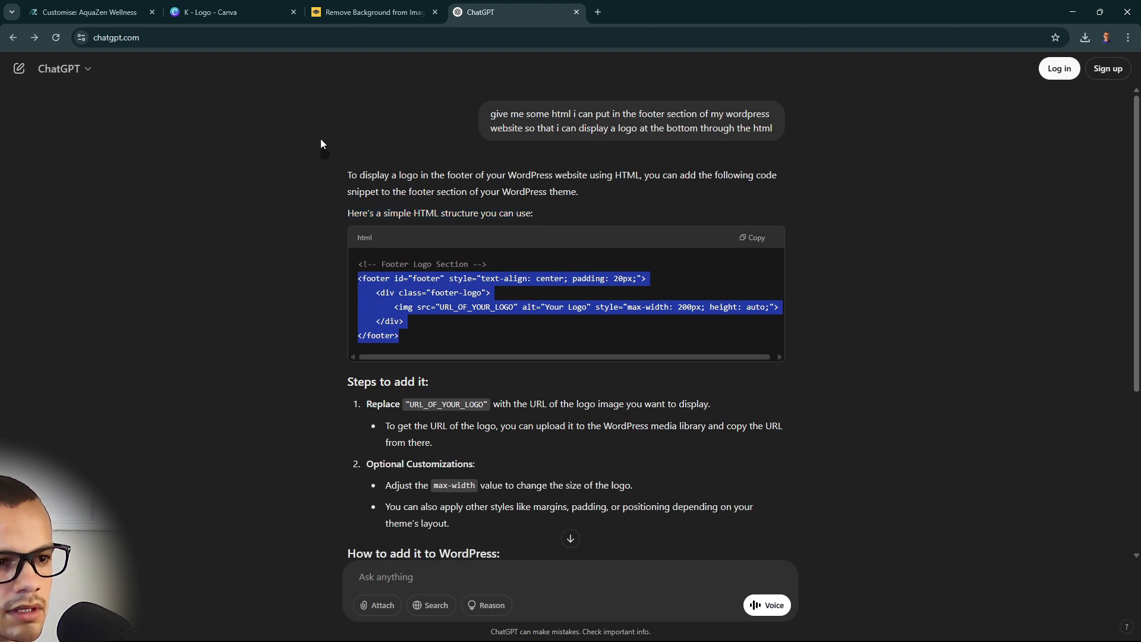
click(89, 12)
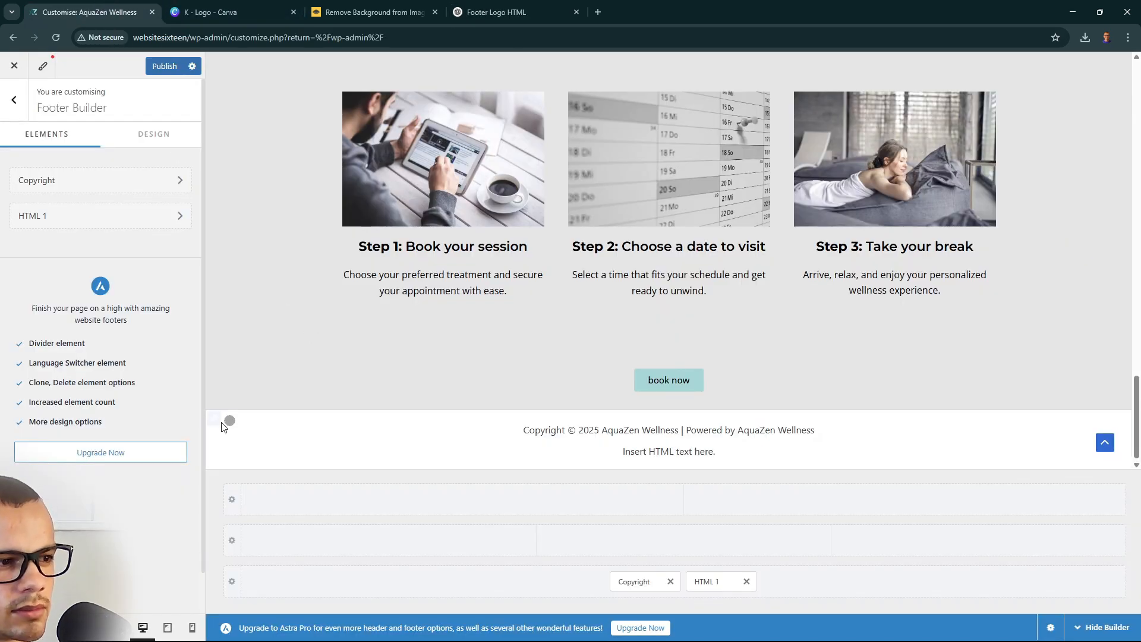
click(149, 218)
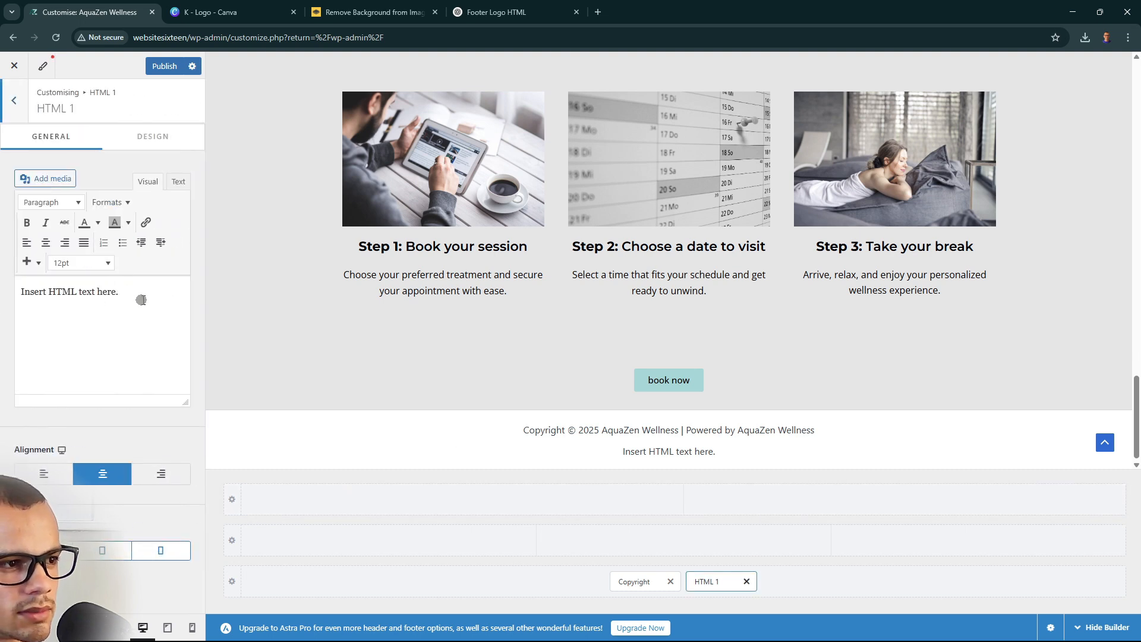
drag(136, 294, 12, 286)
key(ctrl+v)
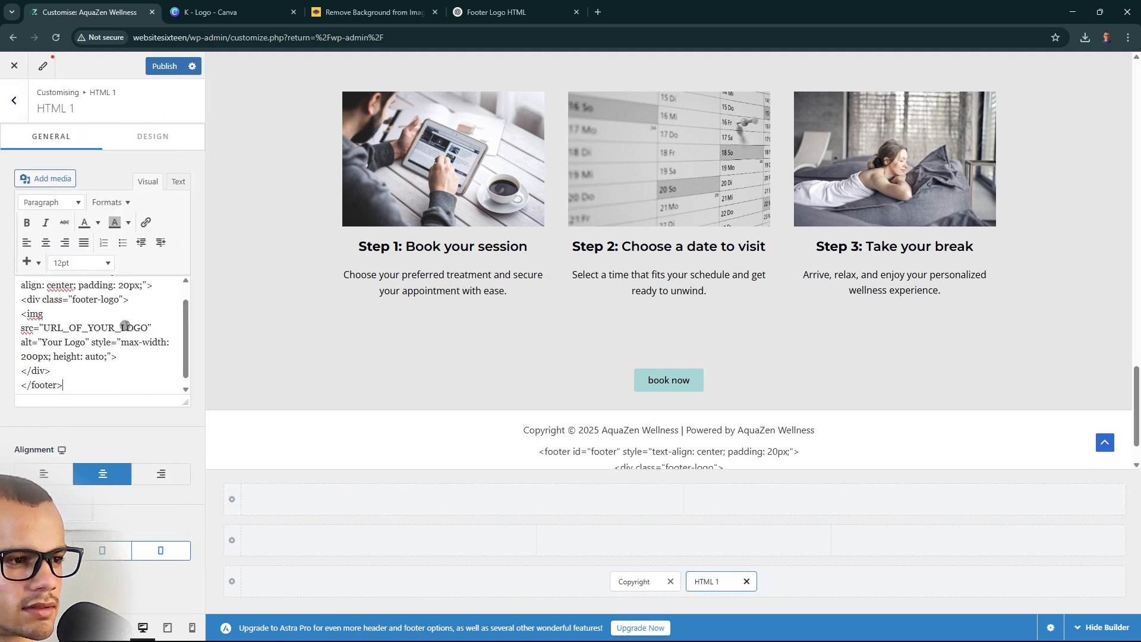
Publish the footer changes and close the customiser to return to the WordPress dashboard
click(13, 66)
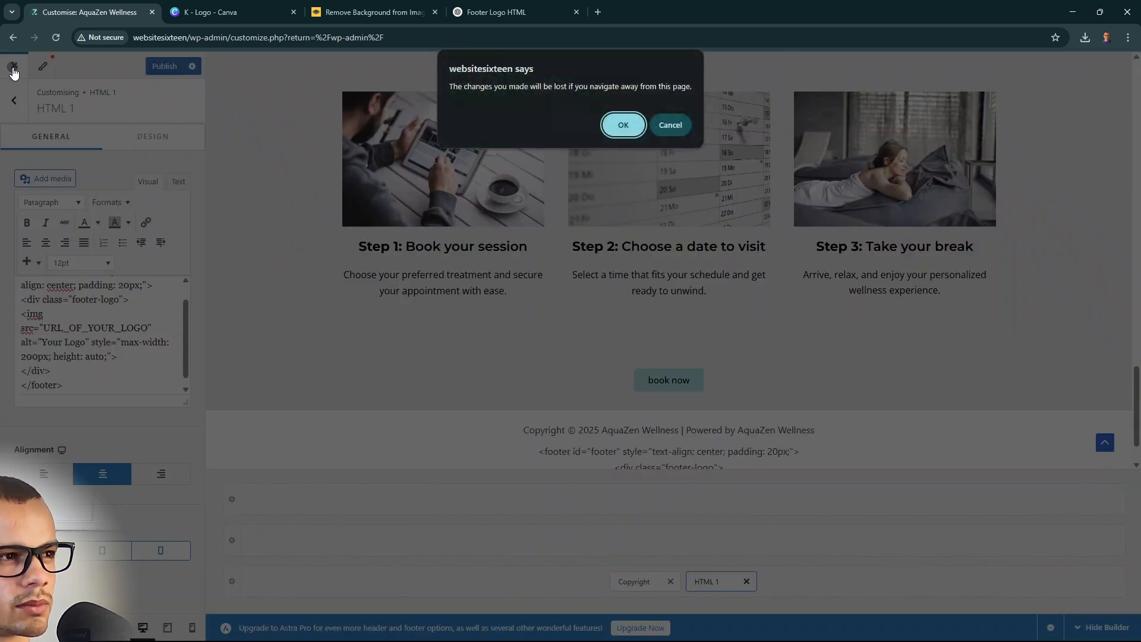
click(661, 126)
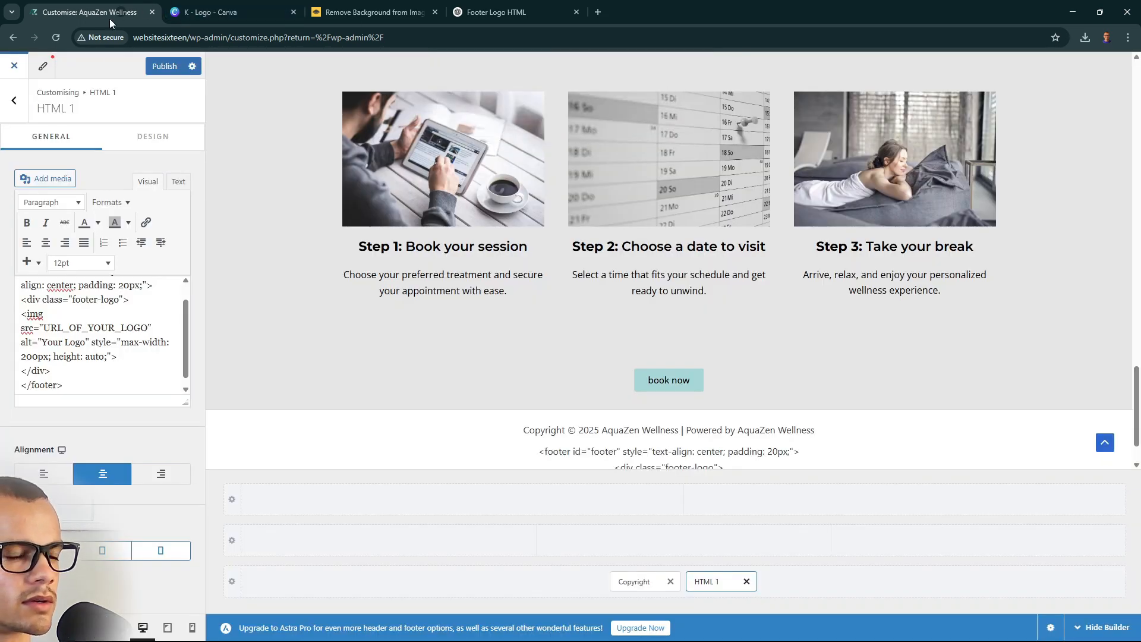
click(164, 66)
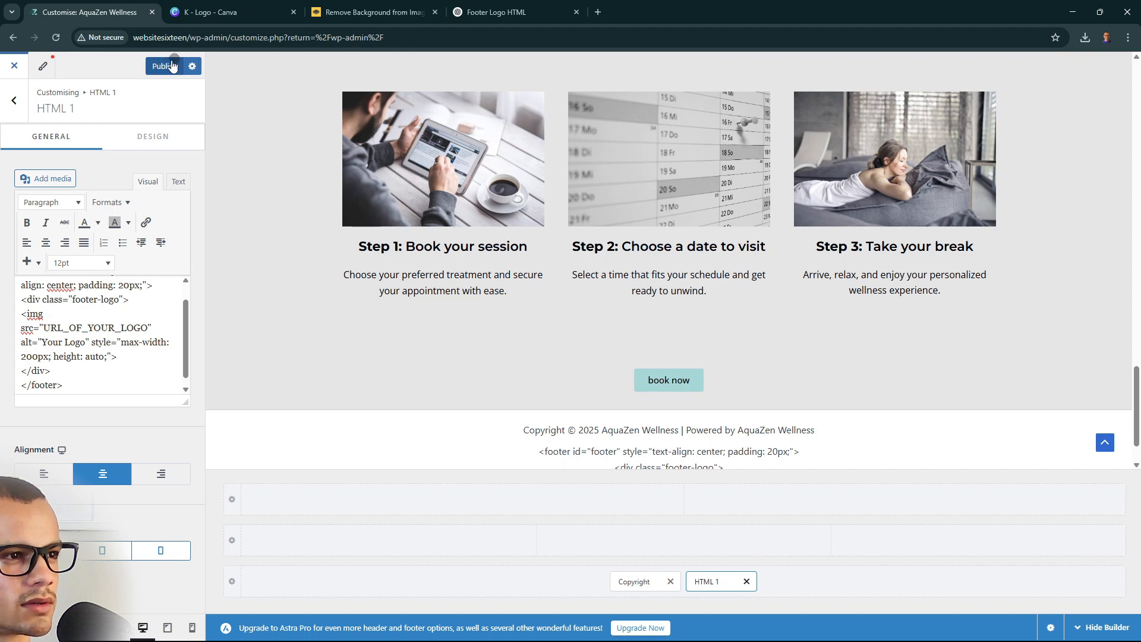
click(145, 178)
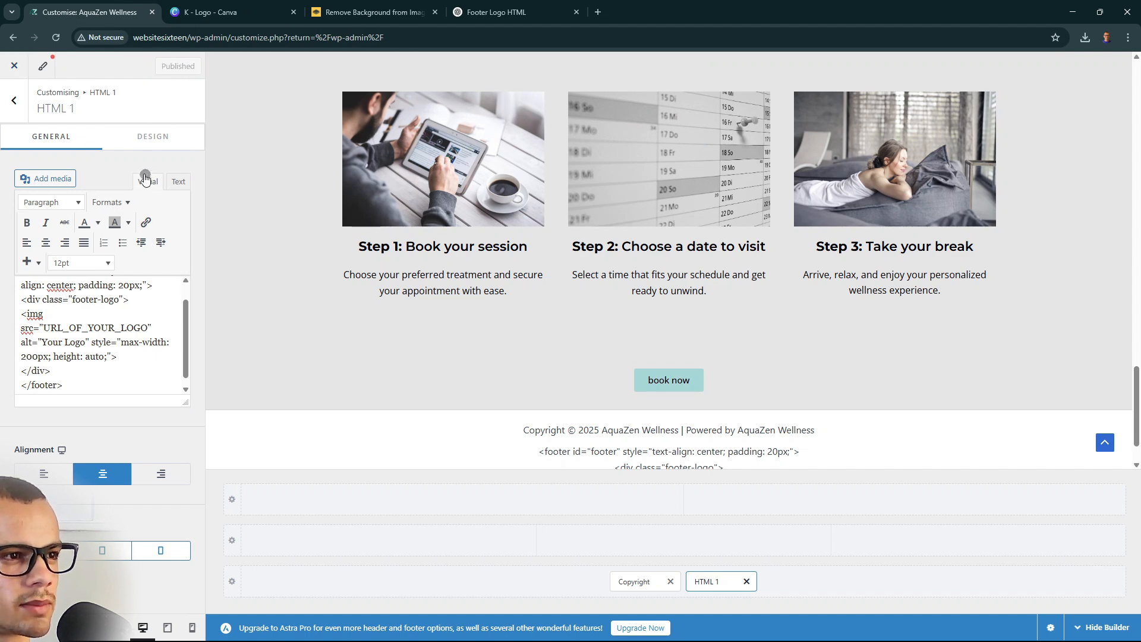
click(8, 67)
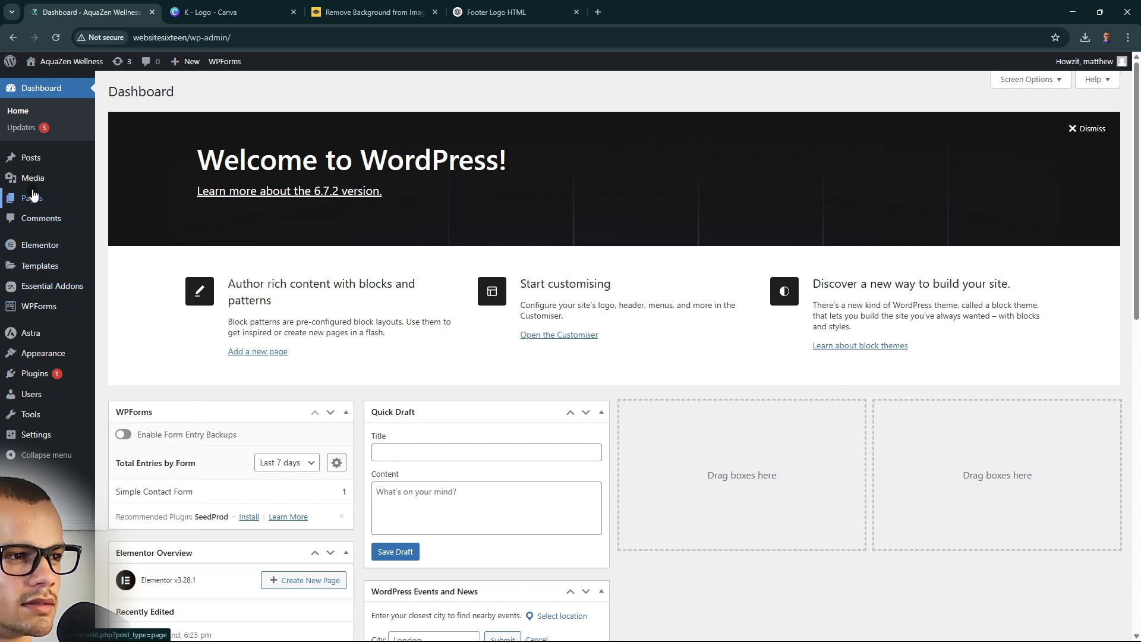
Copy the file URL of the coloured AZ Wellness logo 1-removebg-preview.png from the Media Library
mouse_move(36, 185)
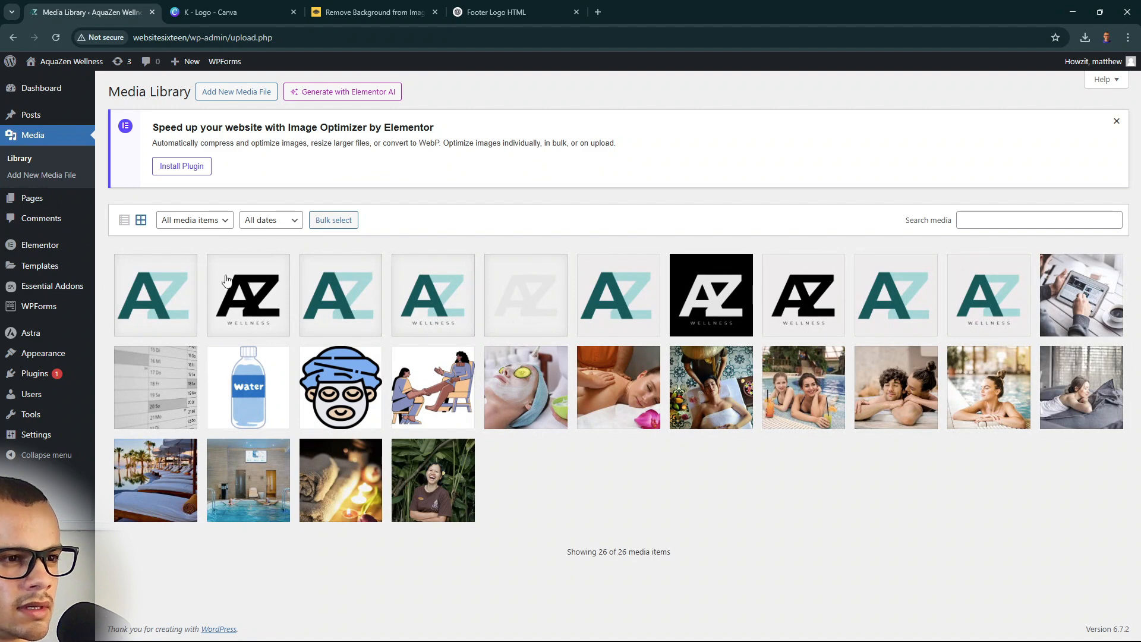
click(432, 311)
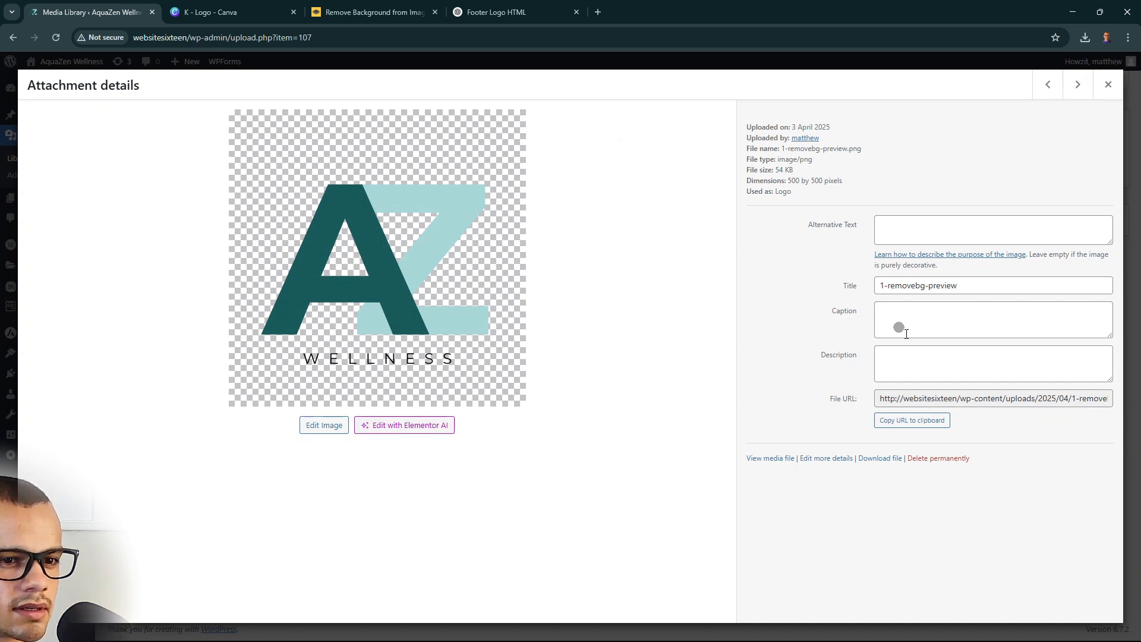
click(897, 420)
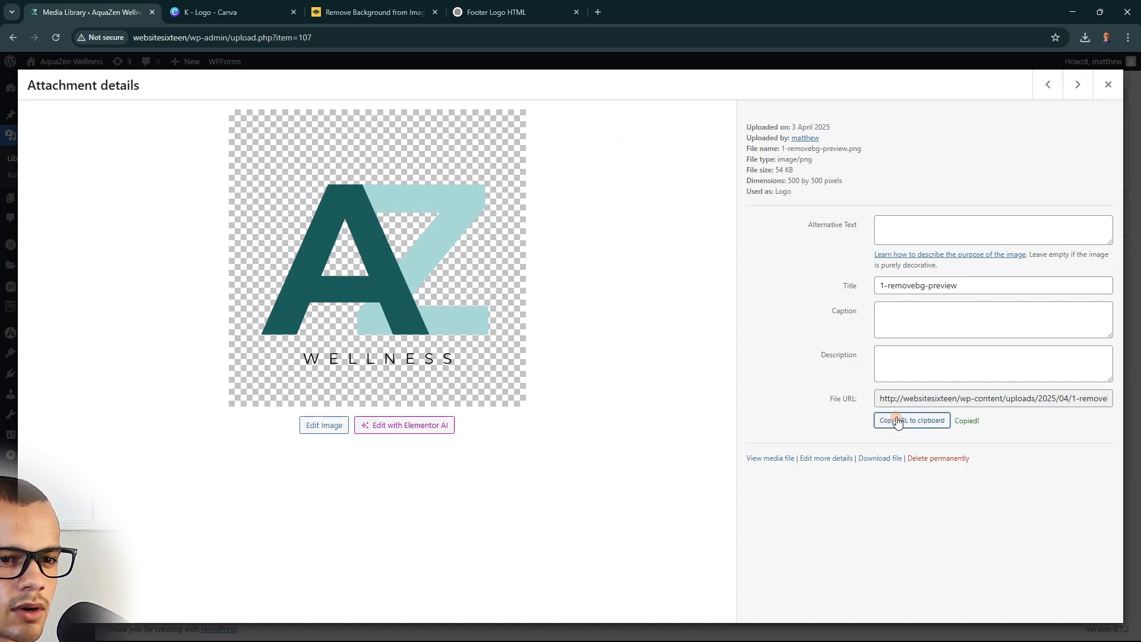
click(1108, 84)
Reopen the theme customiser and open the HTML 1 element in the Footer Builder
mouse_move(53, 70)
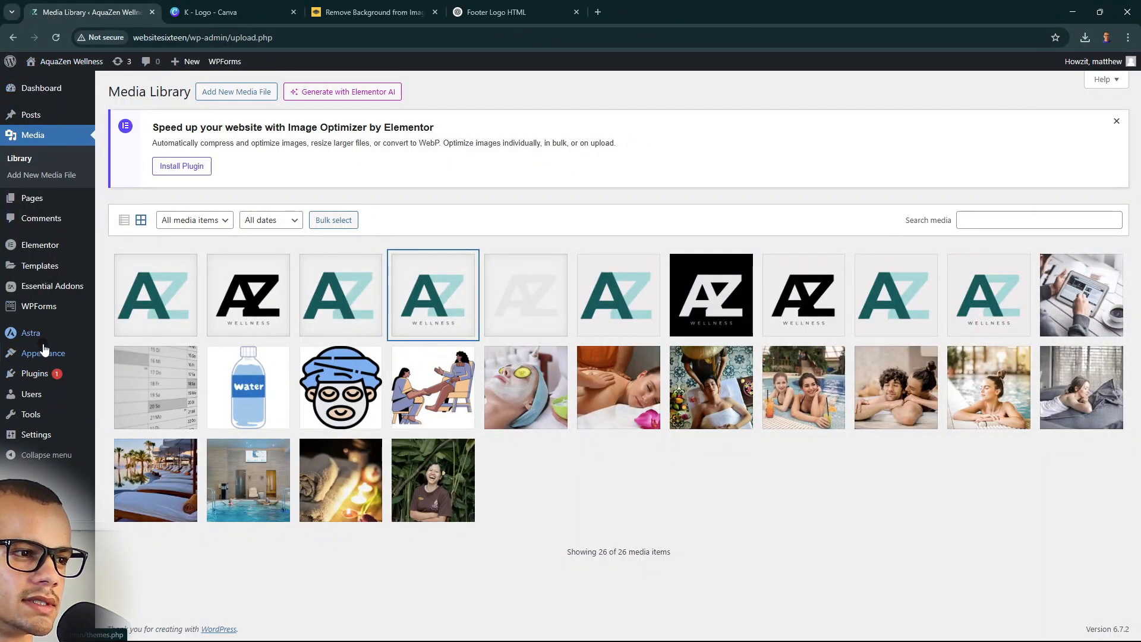
mouse_move(45, 353)
click(115, 387)
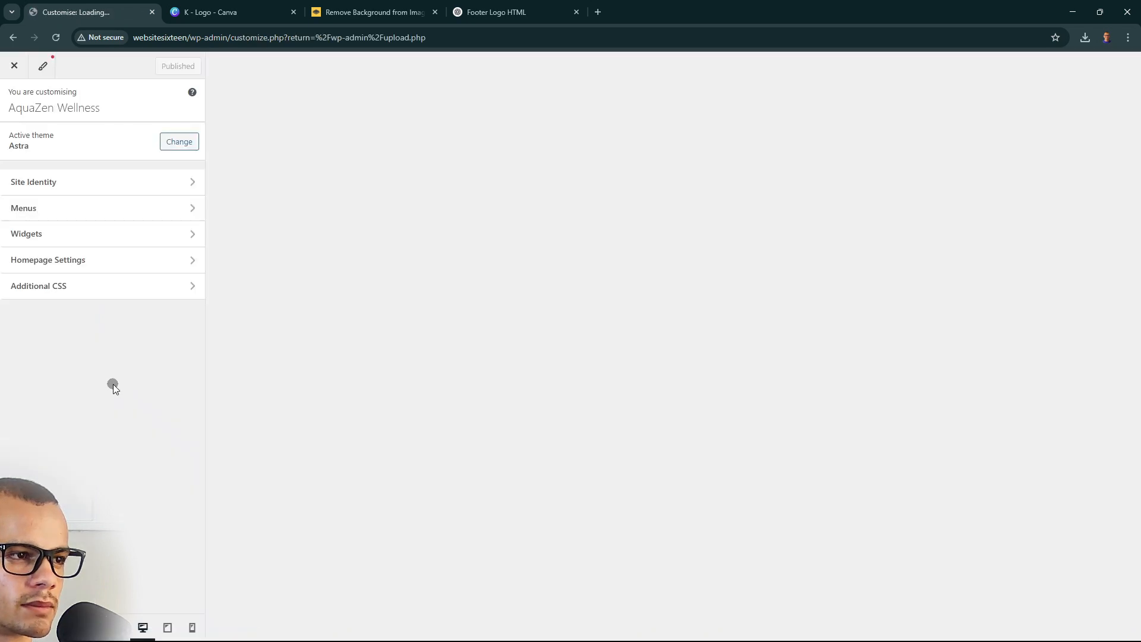
click(64, 368)
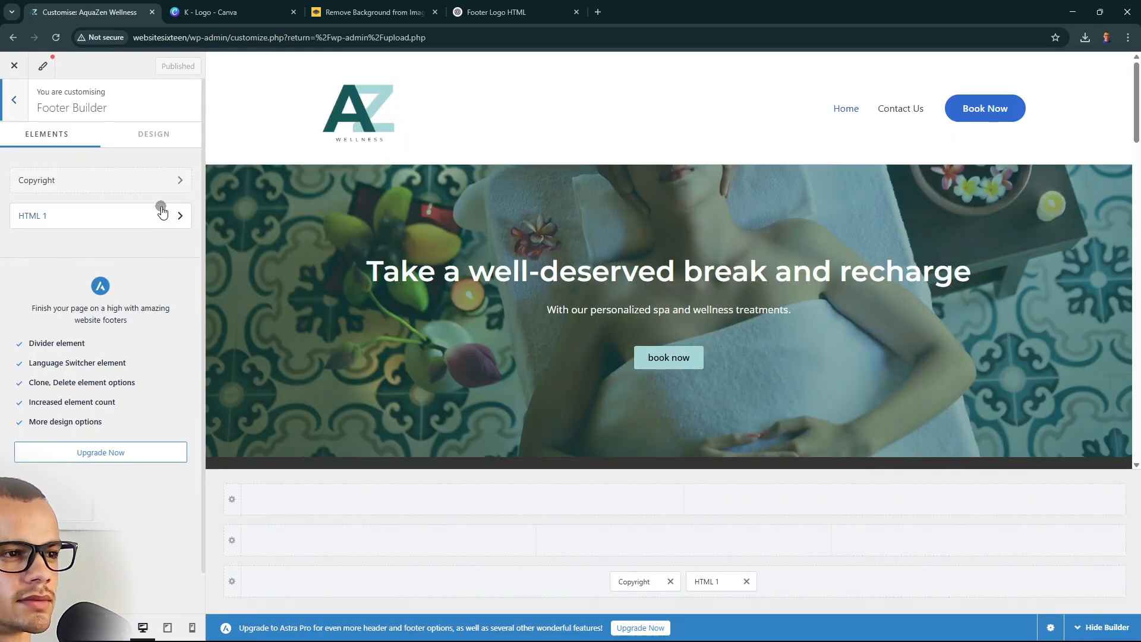
click(162, 211)
Try to replace the URL_OF_YOUR_LOGO placeholder in the HTML 1 code by pasting the copied logo URL over it
click(110, 340)
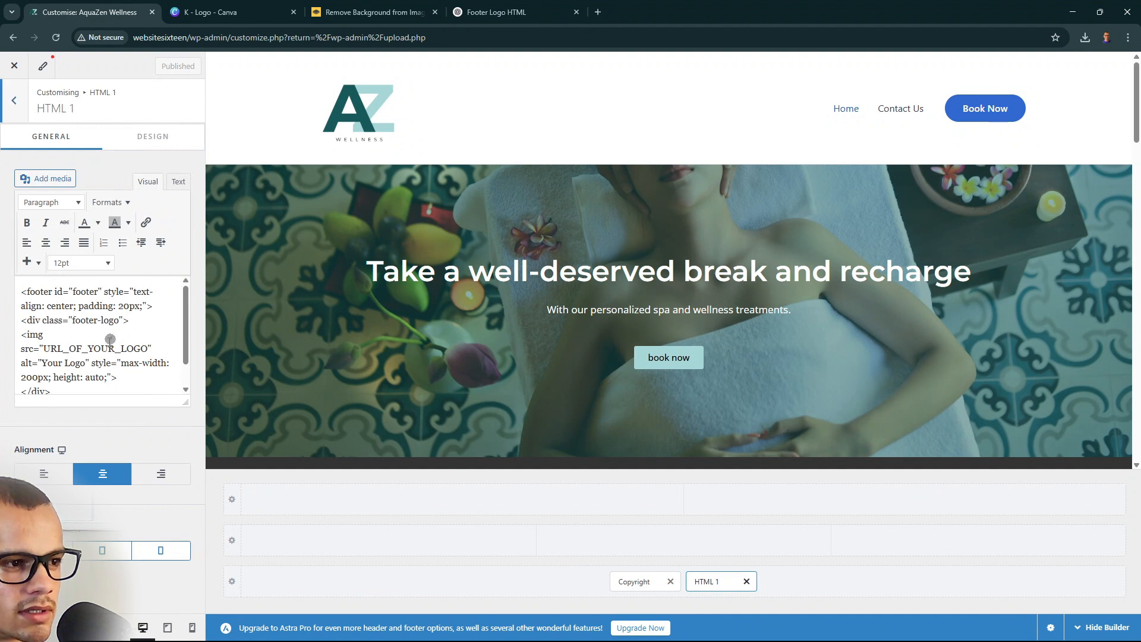
drag(145, 346, 54, 349)
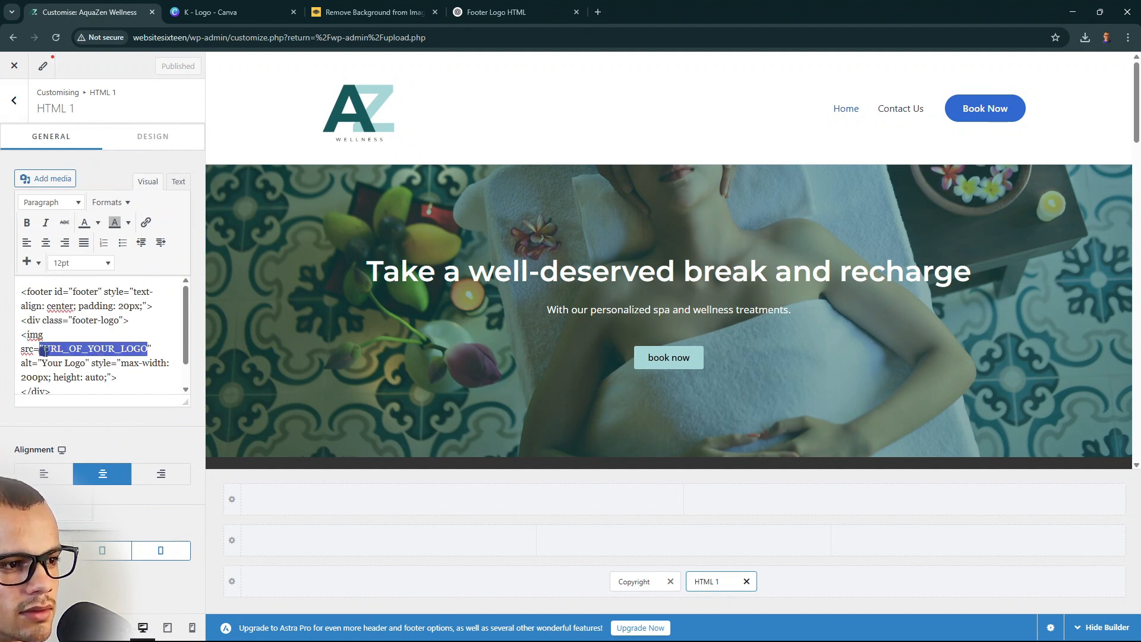
key(ctrl+v)
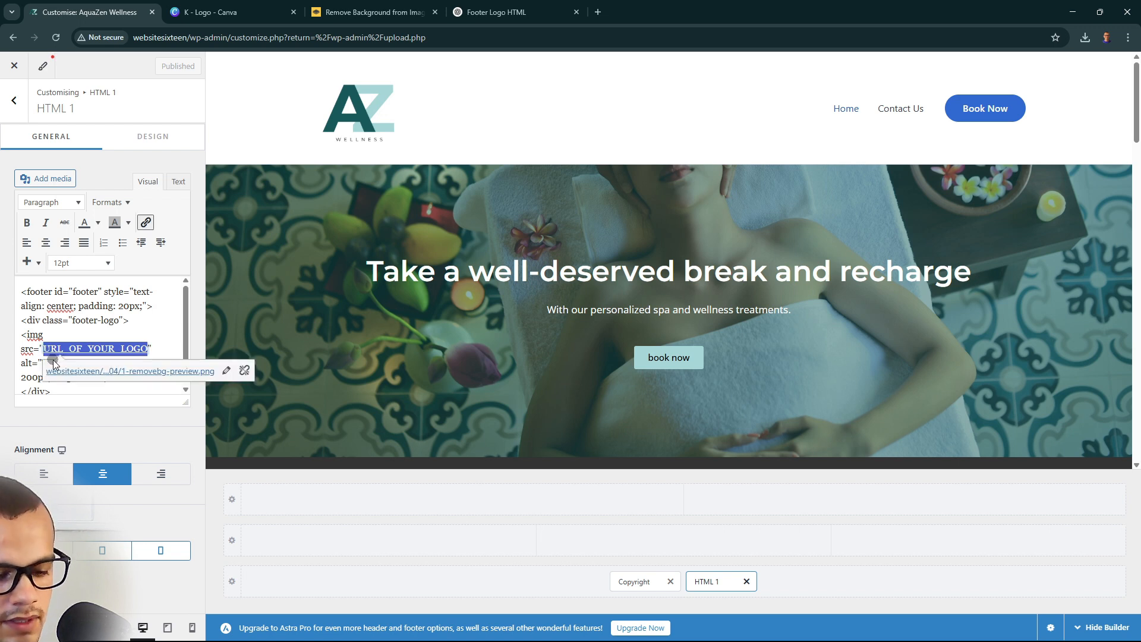
click(92, 349)
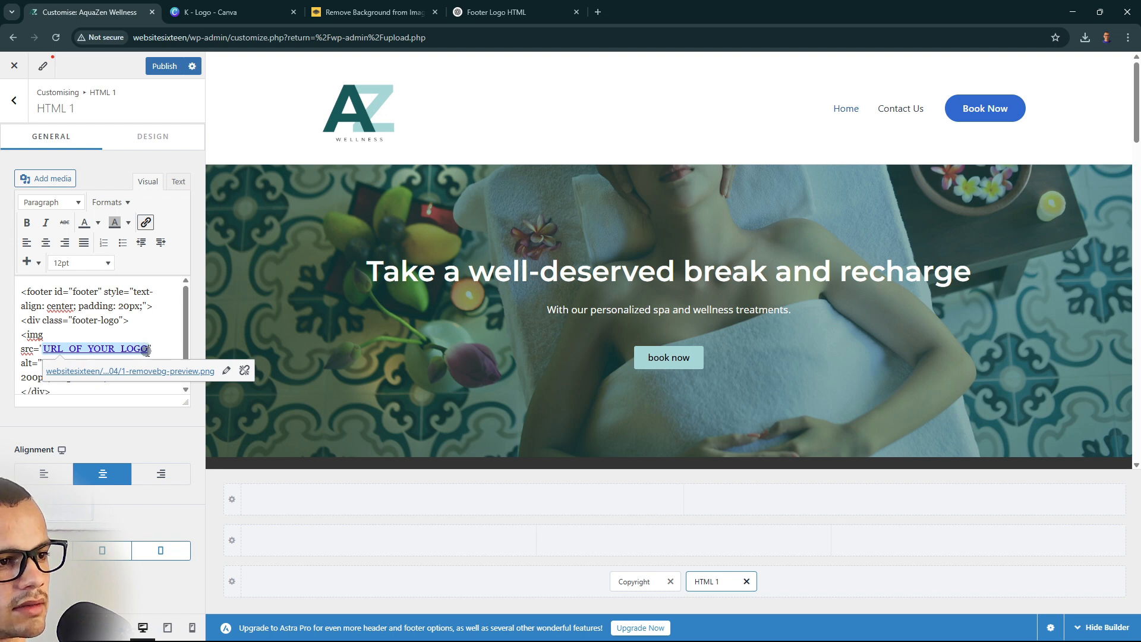
Delete the URL_OF_YOUR_LOGO text, paste the copied logo URL between the src quotes, and check the surrounding HTML 1 code
drag(146, 351, 41, 350)
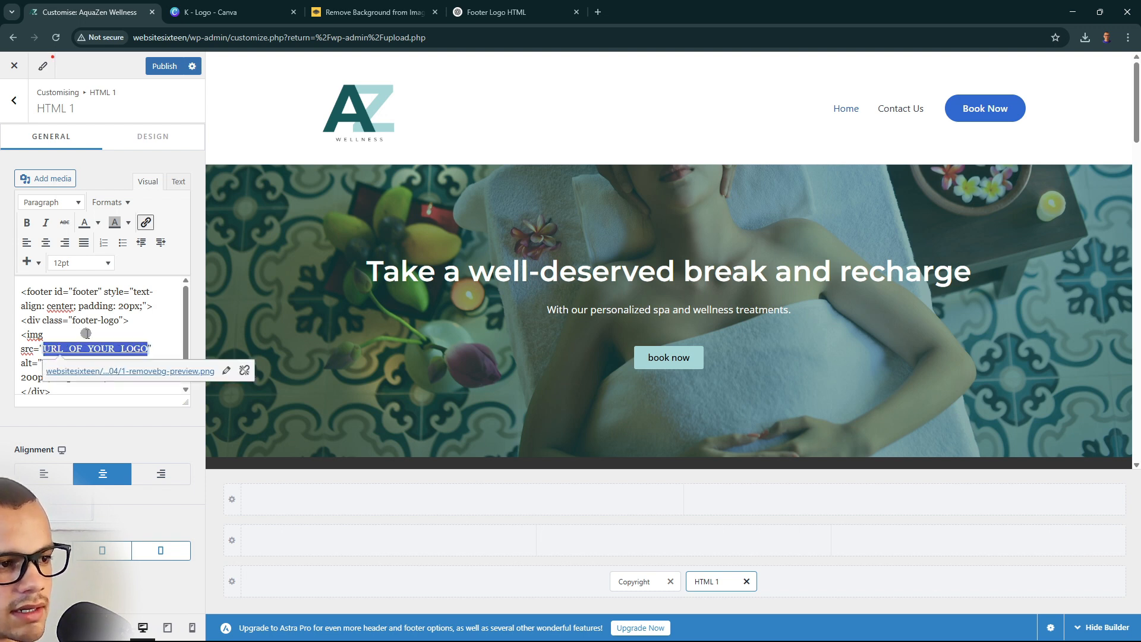
key(BackSpace)
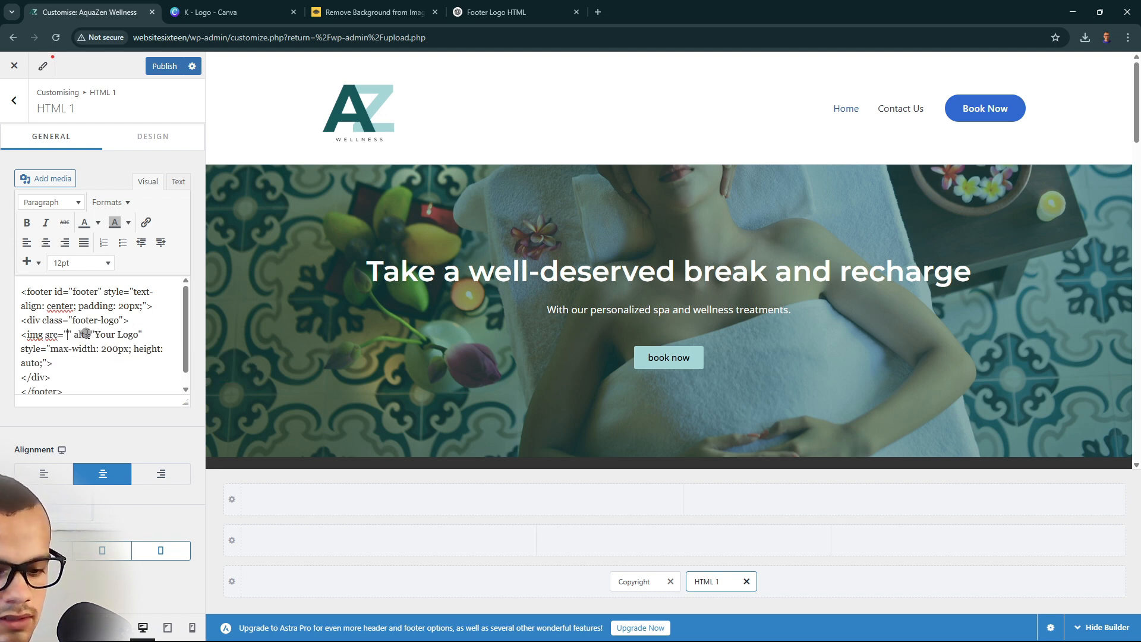
key(ctrl+v)
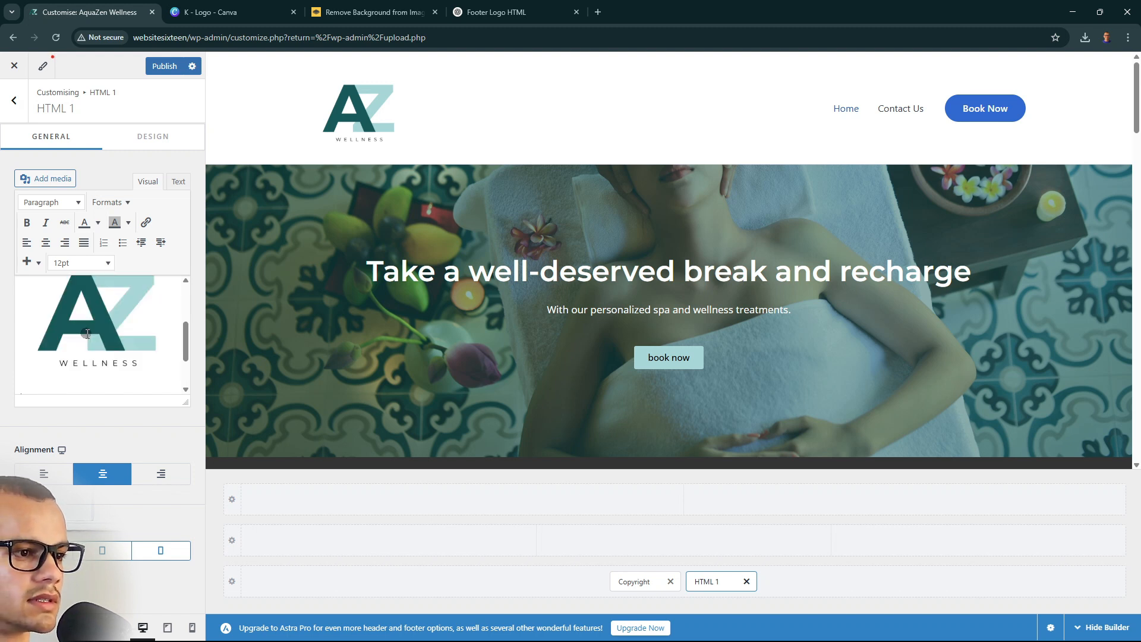
scroll(114, 348, down, 1)
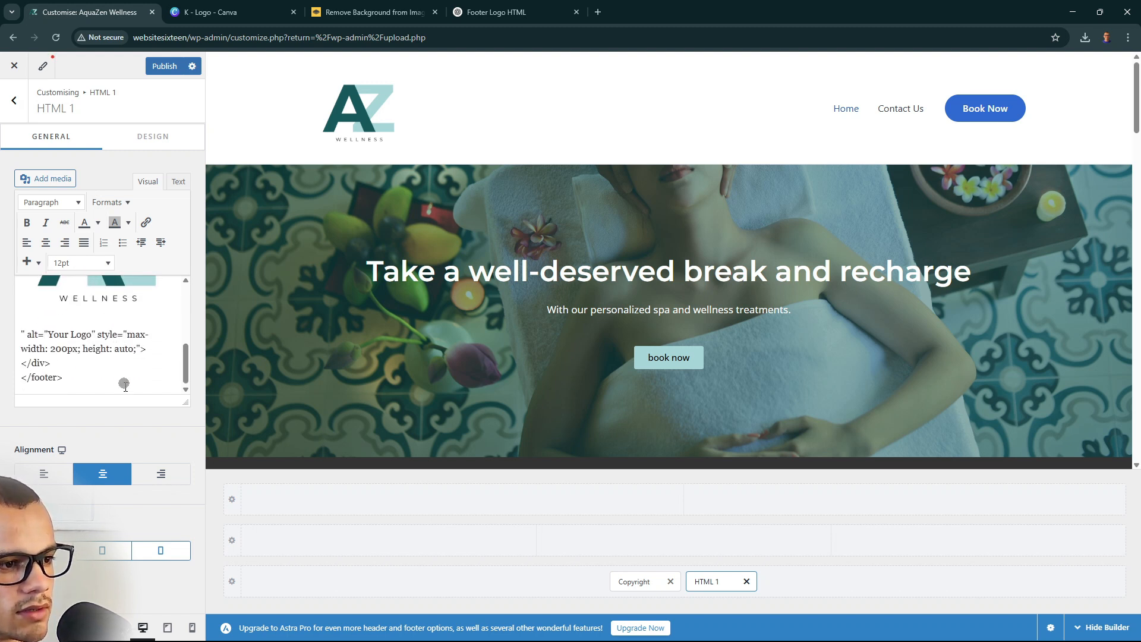
scroll(126, 383, up, 4)
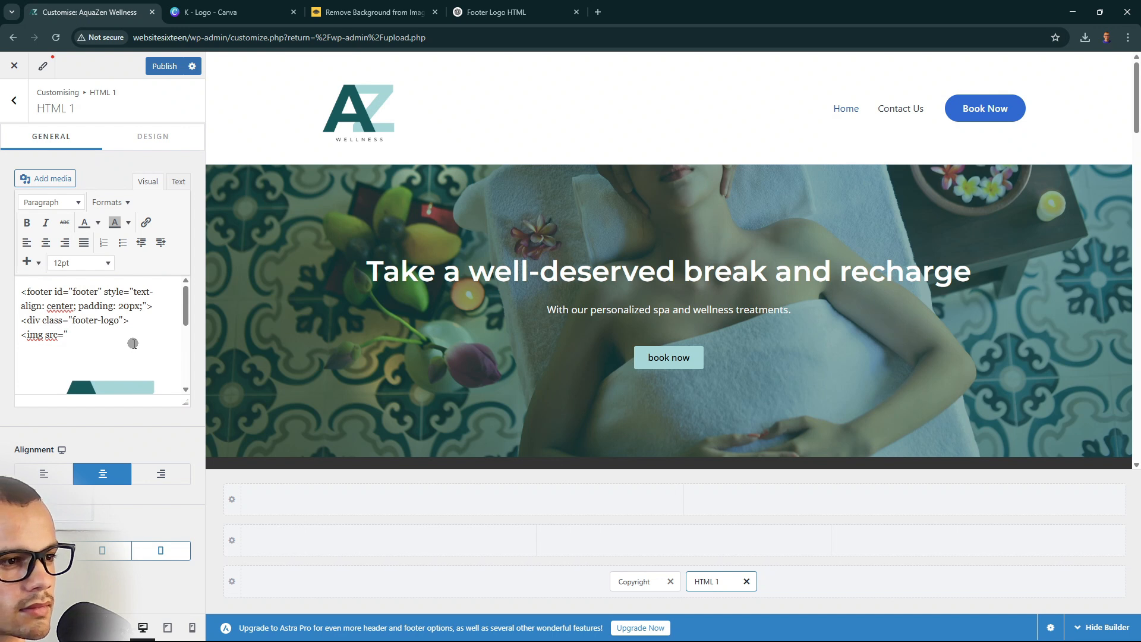
Publish the HTML 1 changes, leave the customiser, and inspect the code and logo in the live site's footer
scroll(133, 344, down, 3)
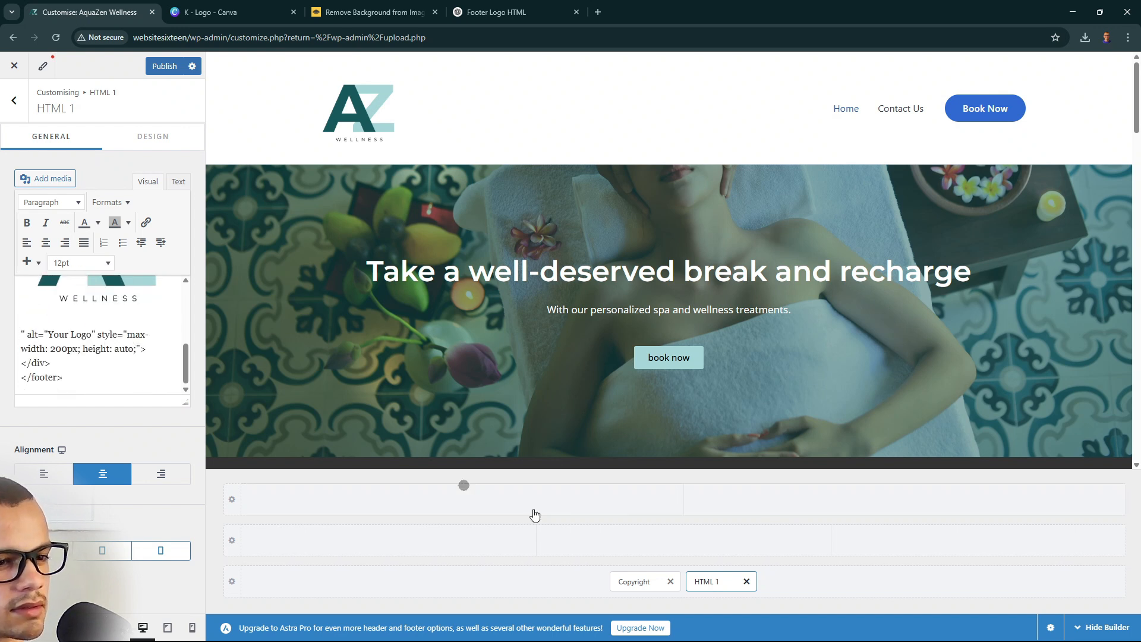
click(162, 66)
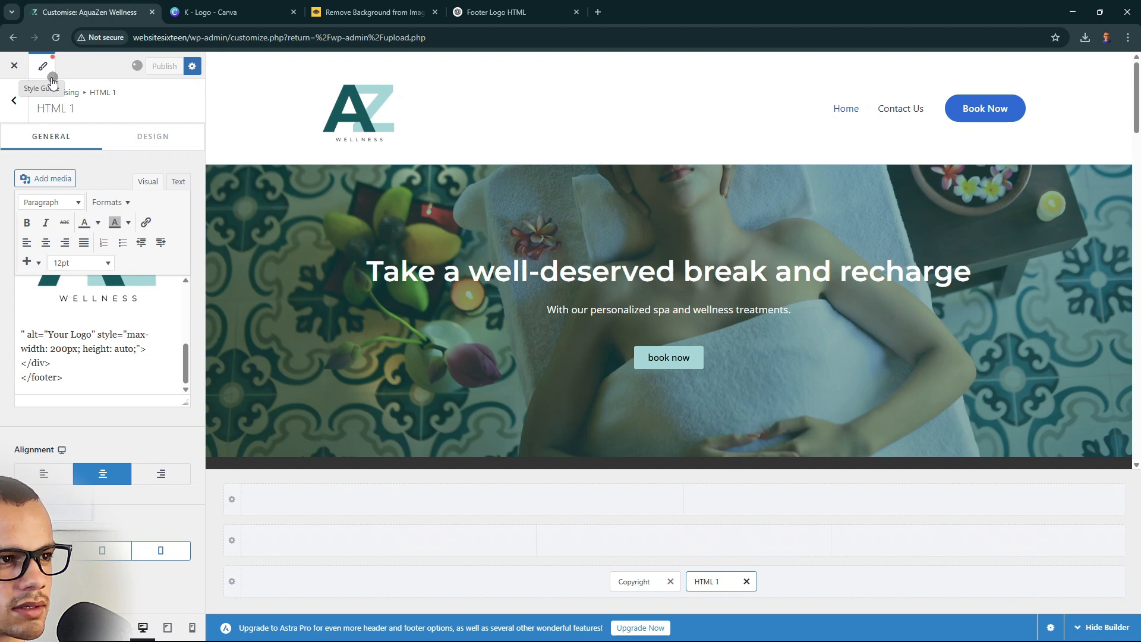
click(14, 67)
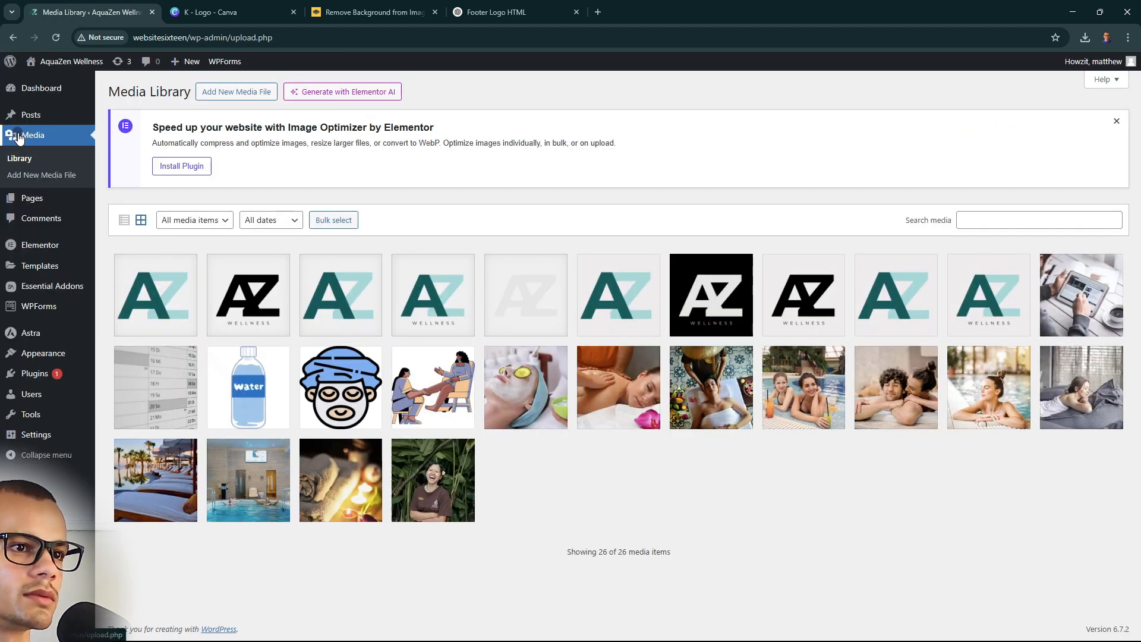
scroll(340, 273, down, 15)
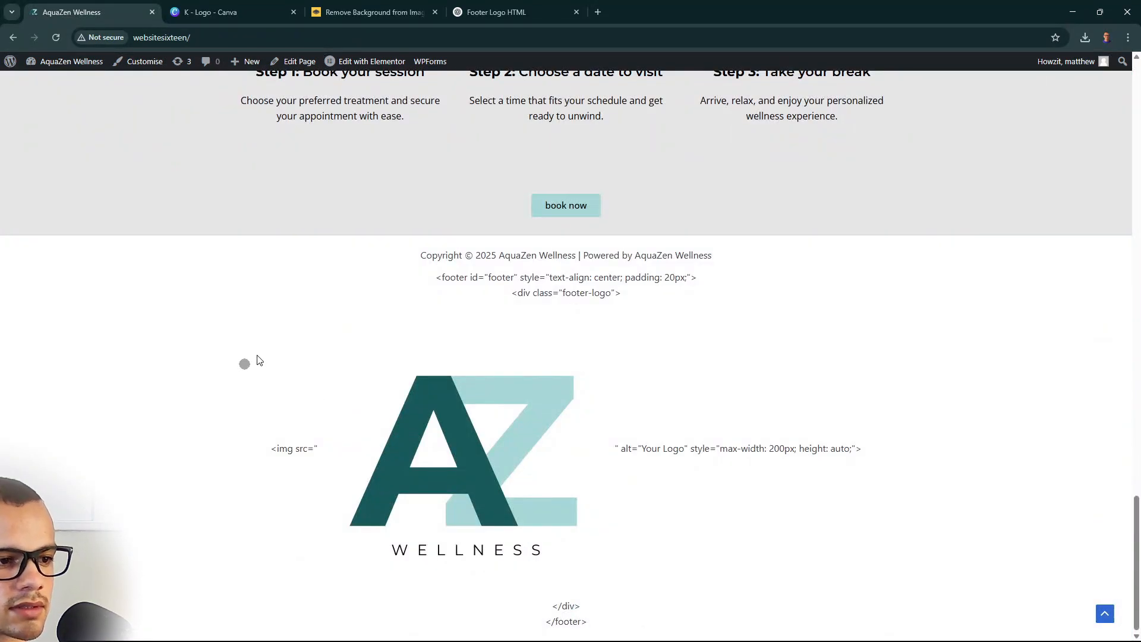
drag(928, 453, 259, 467)
click(106, 238)
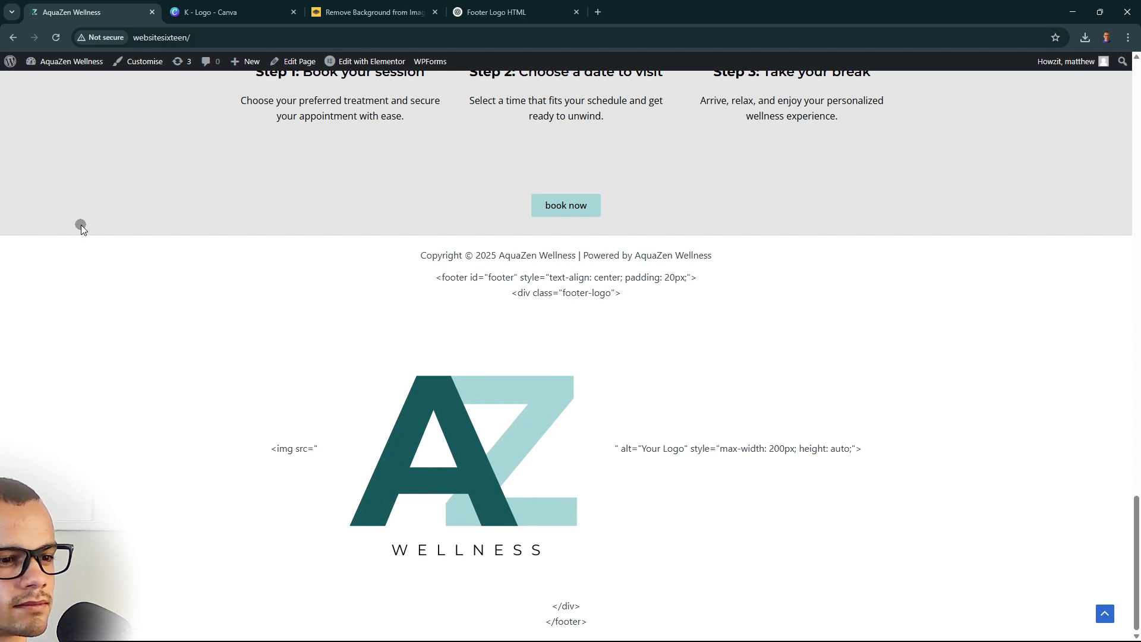
Return to the dashboard, reopen the theme customiser, and open the HTML 1 element in the Footer Builder
mouse_move(60, 69)
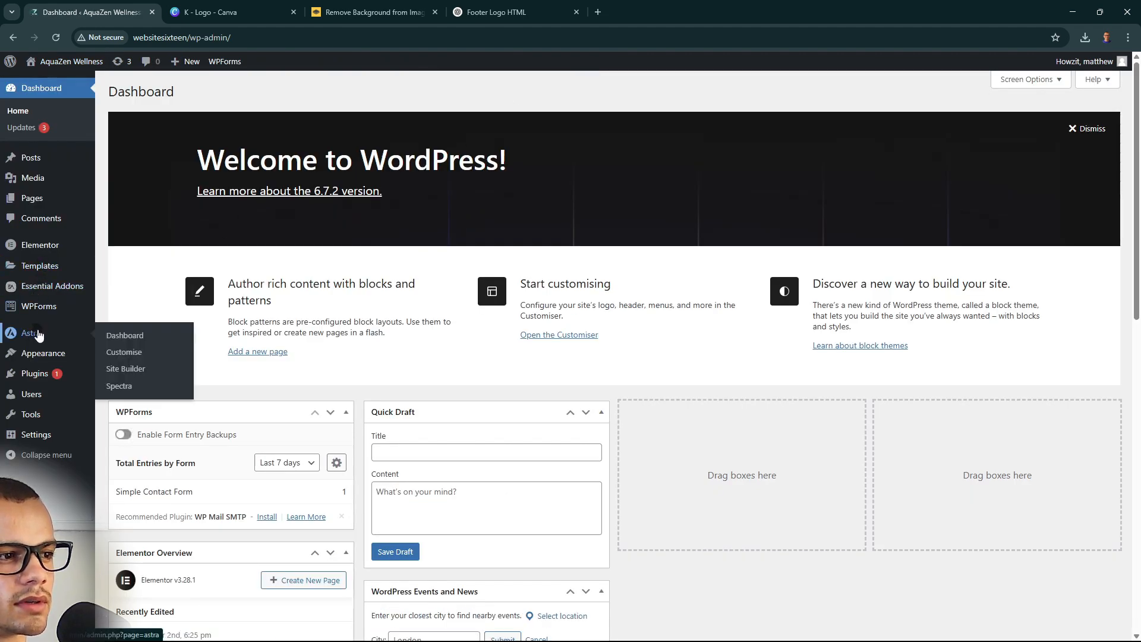
click(119, 391)
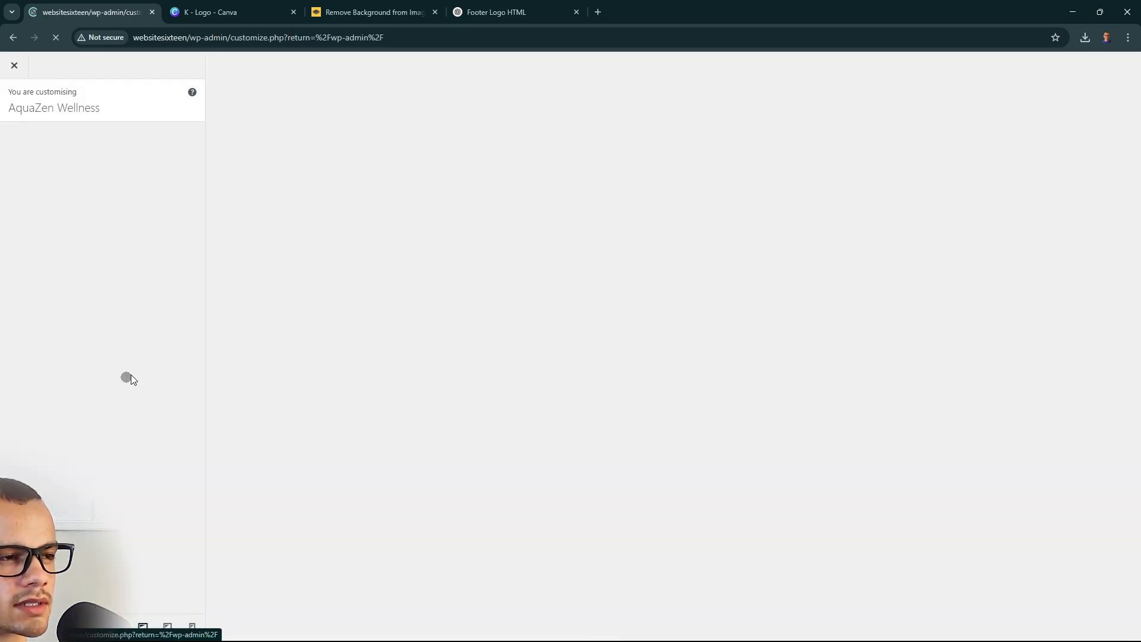
click(77, 368)
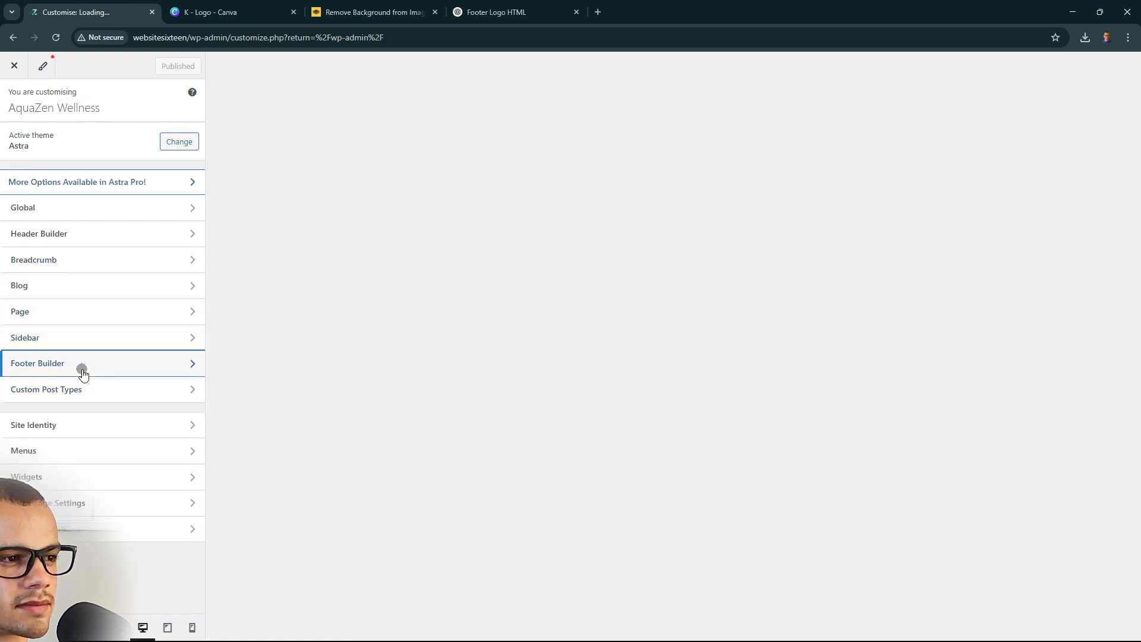
click(170, 216)
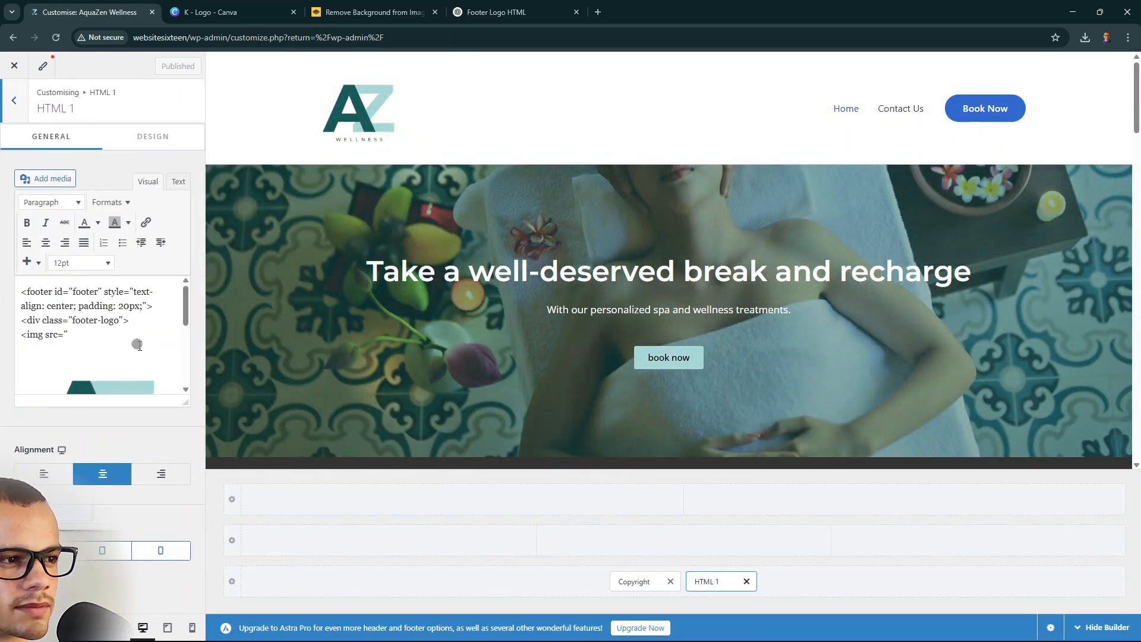
Delete the code text before and after the logo image in HTML 1, leaving only the image
drag(121, 340, 16, 297)
click(27, 307)
drag(136, 337, 5, 292)
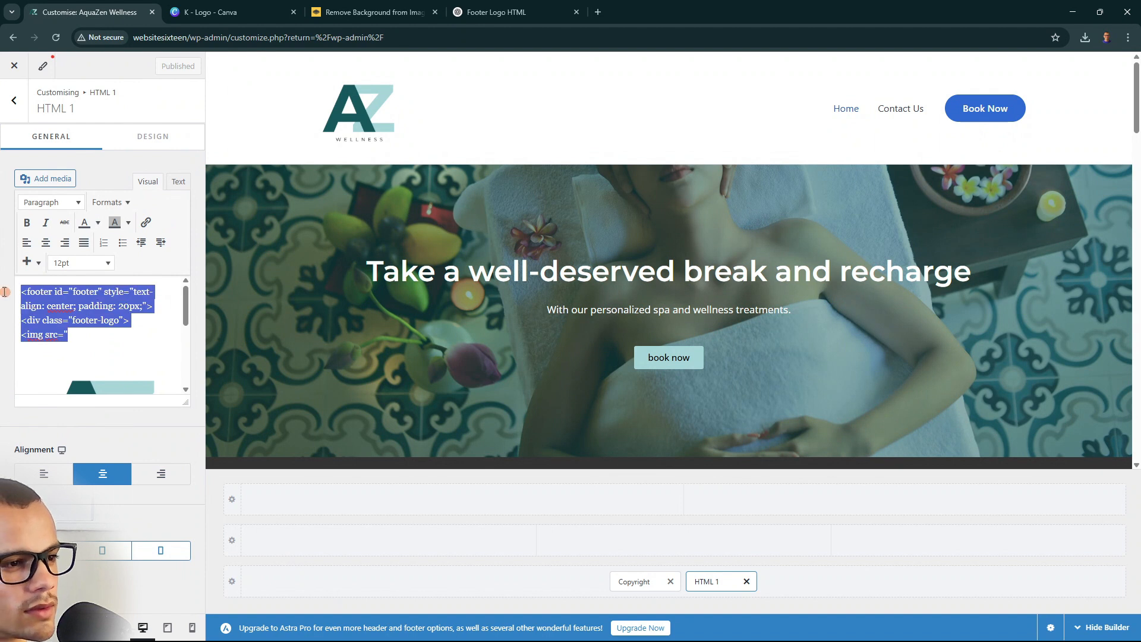
key(BackSpace)
scroll(109, 351, down, 3)
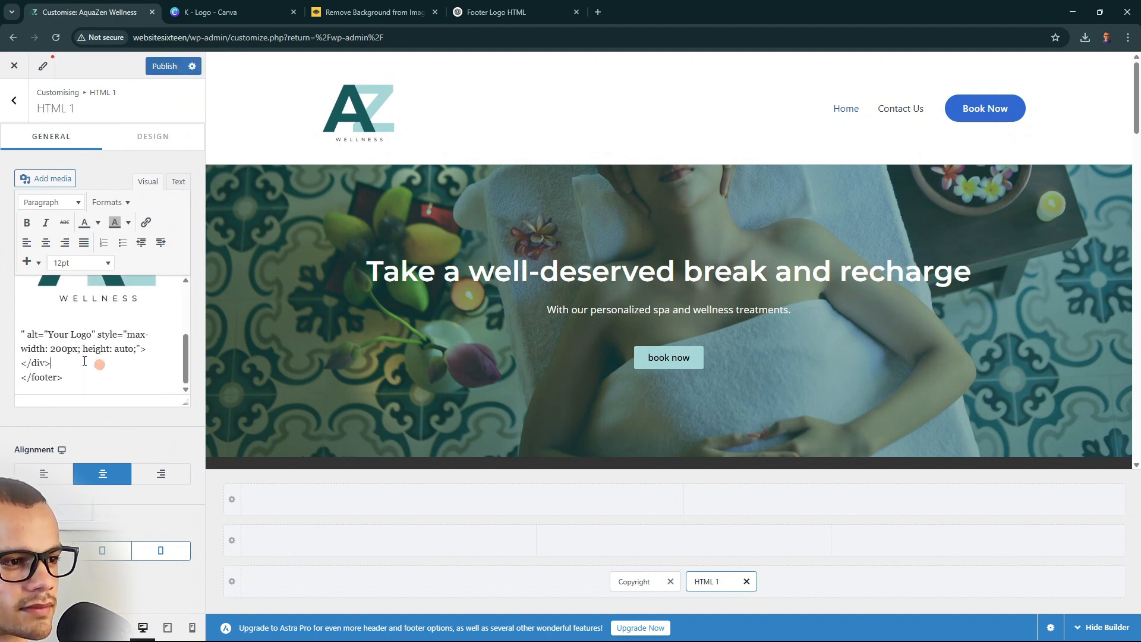
mouse_move(18, 347)
mouse_down()
mouse_move(52, 362)
mouse_move(5, 334)
mouse_up()
click(81, 380)
key(BackSpace)
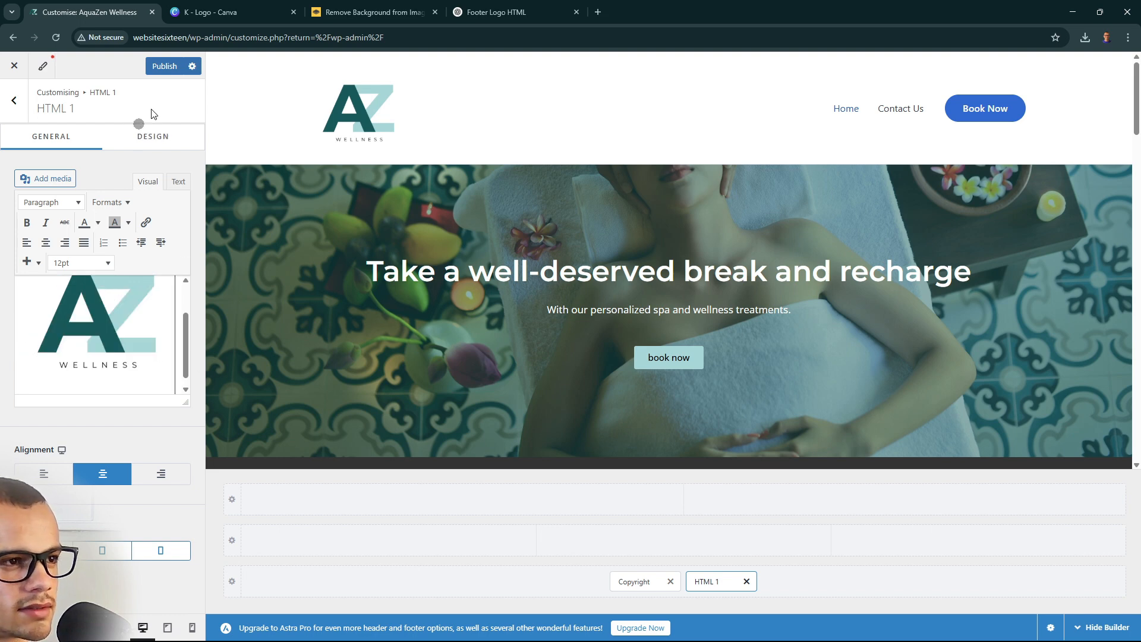
Publish the image-only HTML 1 element and check the logo in the live site's footer
click(165, 65)
scroll(660, 337, down, 4)
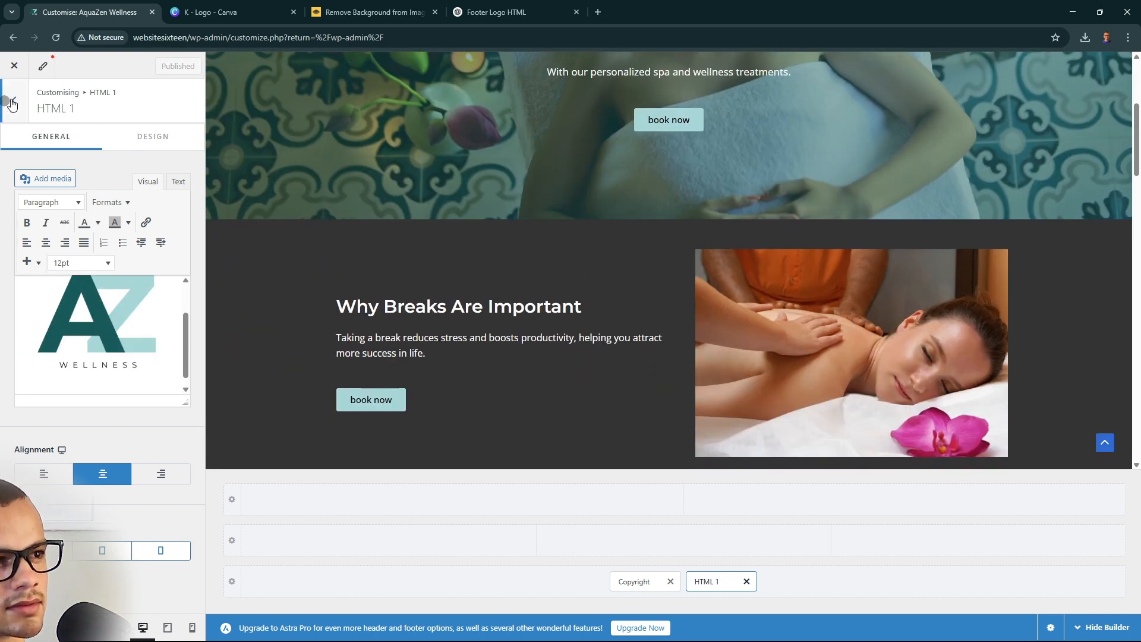
click(15, 65)
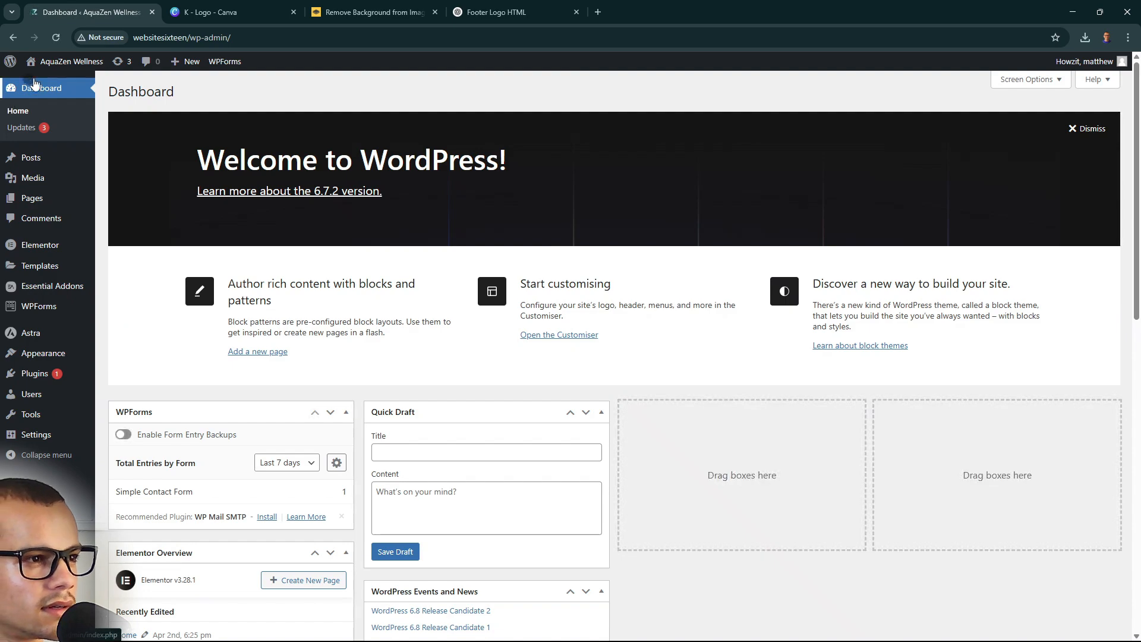
click(54, 66)
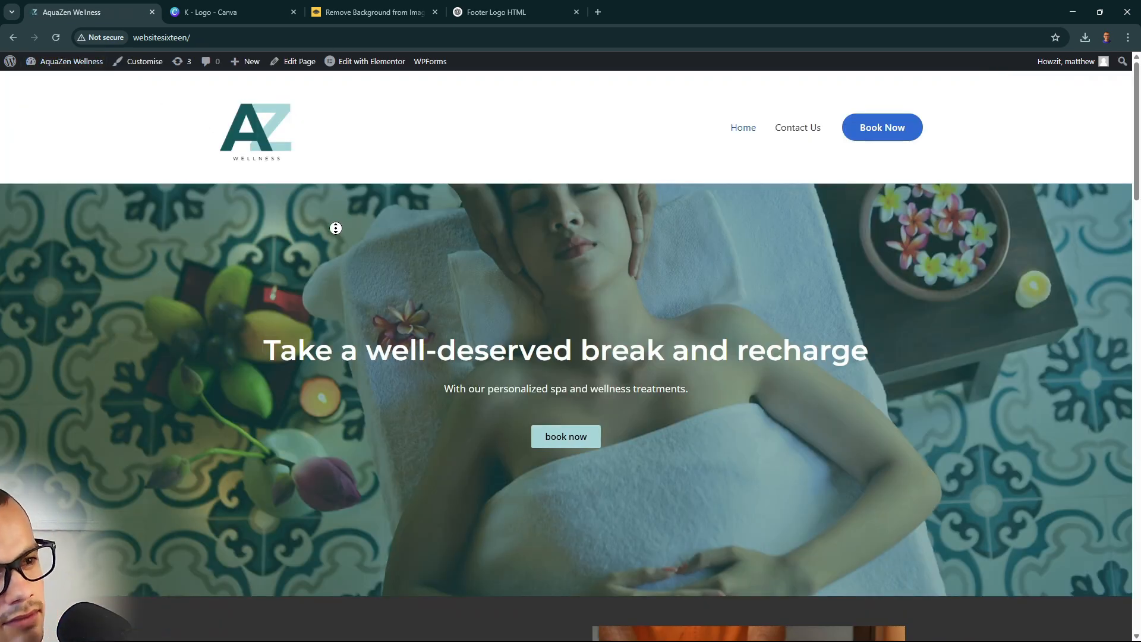
scroll(346, 357, down, 3)
scroll(345, 357, down, 15)
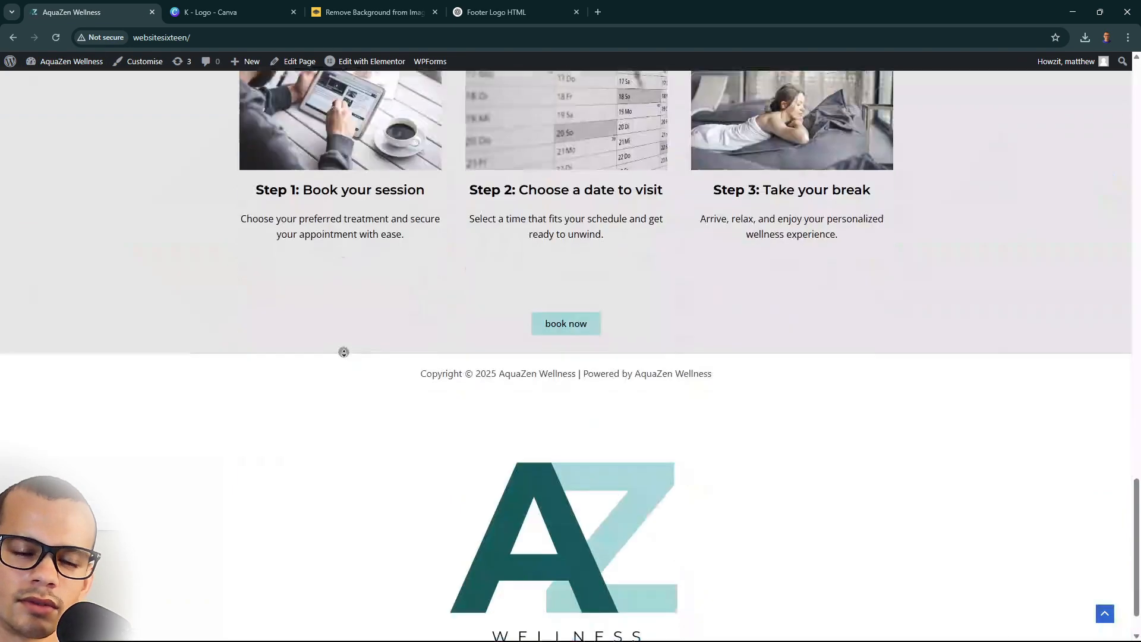
drag(987, 593, 163, 453)
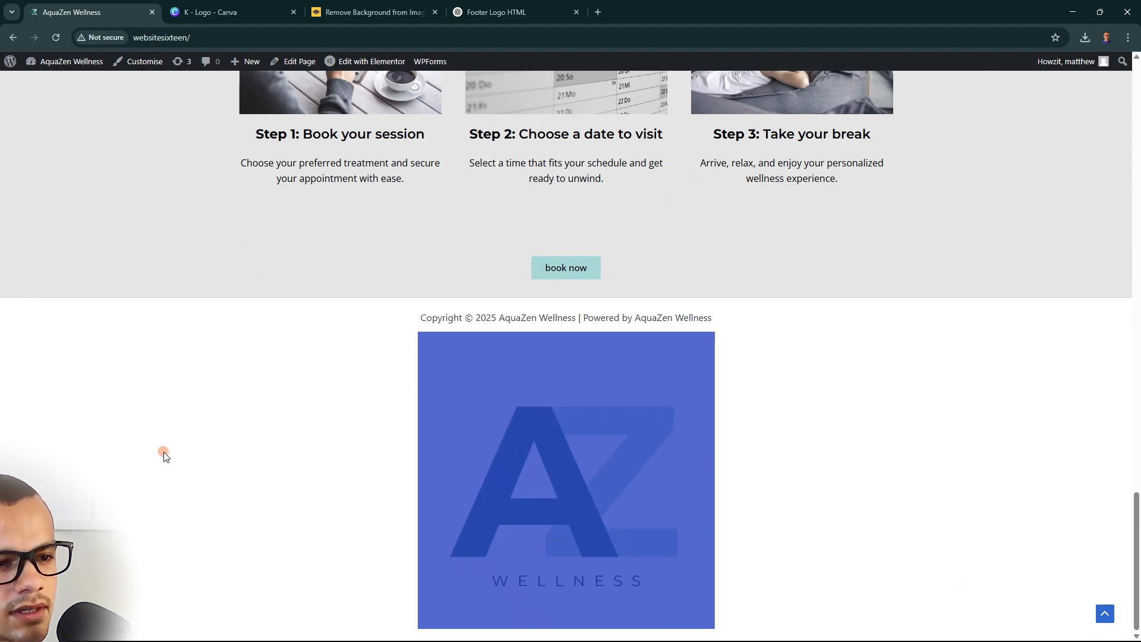
Go back to the dashboard and reopen HTML 1 in the customiser's Footer Builder for resizing the logo
mouse_move(75, 60)
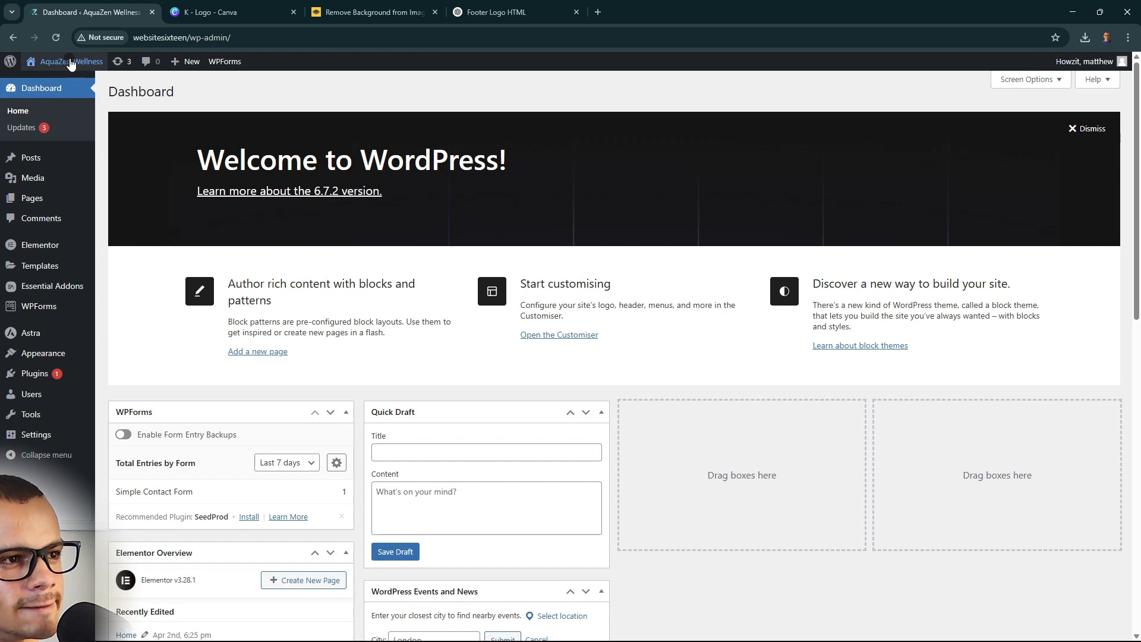
mouse_move(46, 374)
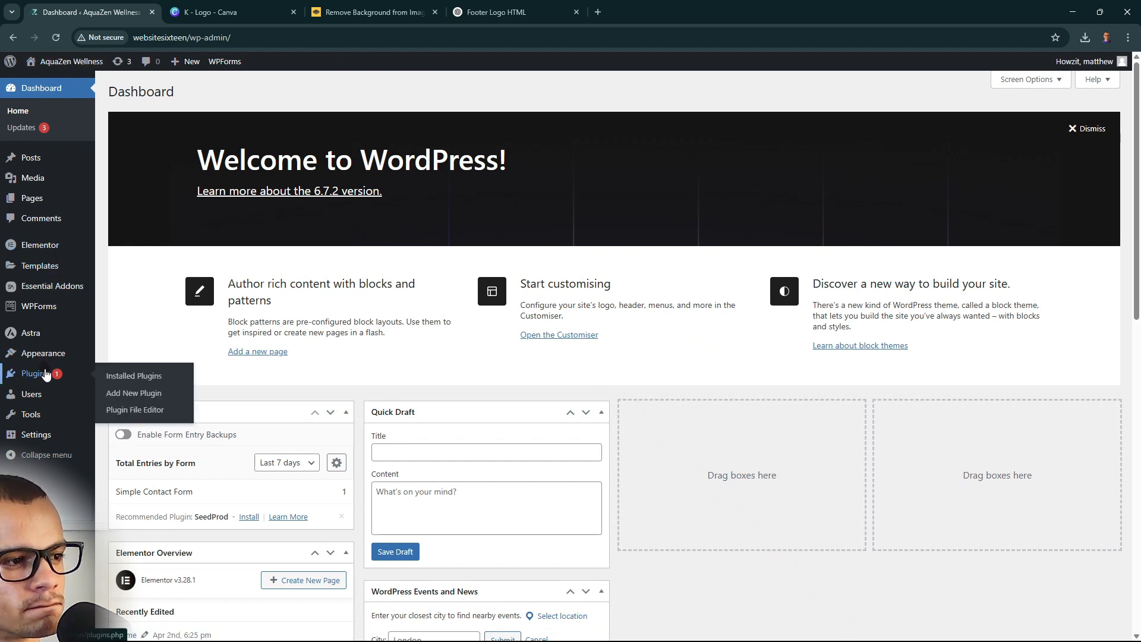
mouse_move(48, 353)
click(116, 385)
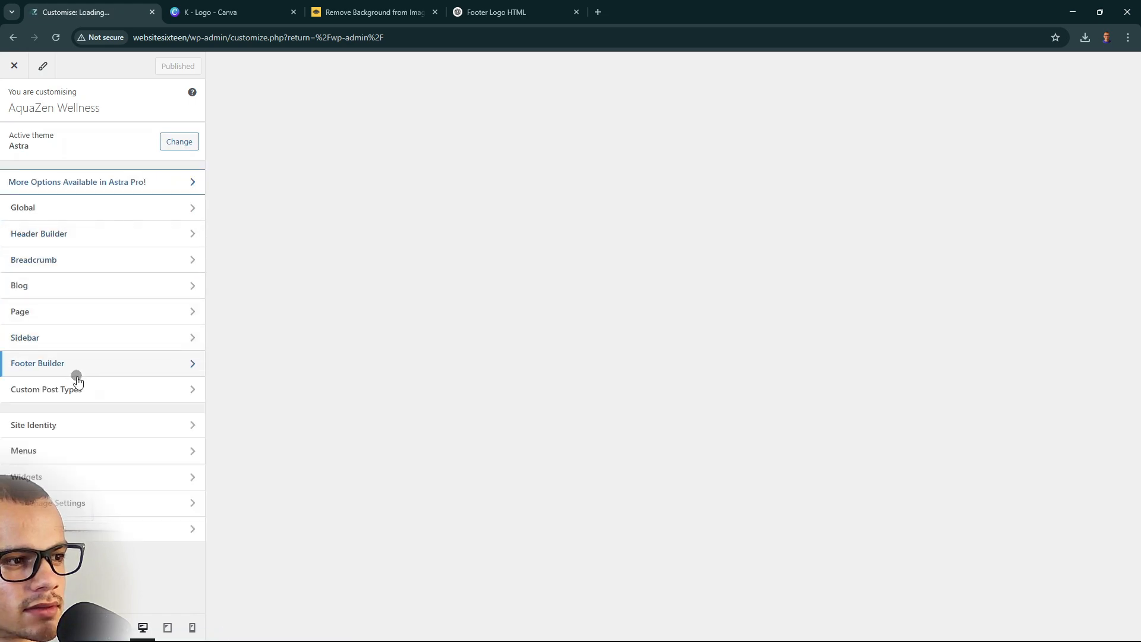
click(76, 373)
click(101, 221)
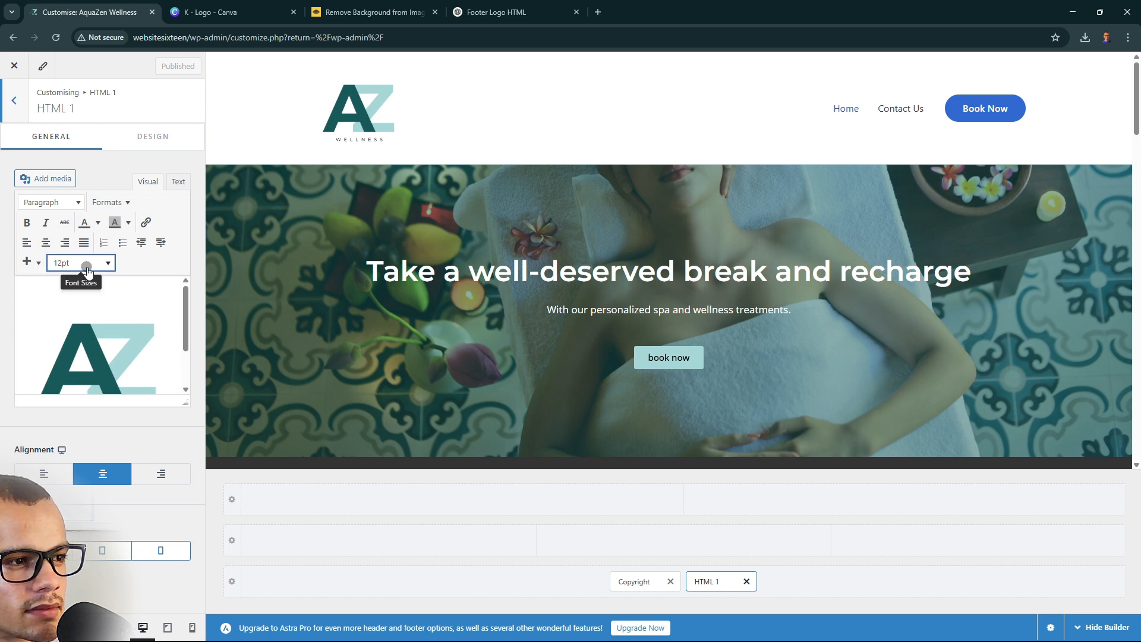
Try to shrink the footer logo by setting the HTML 1 editor's font size to 8pt
click(86, 264)
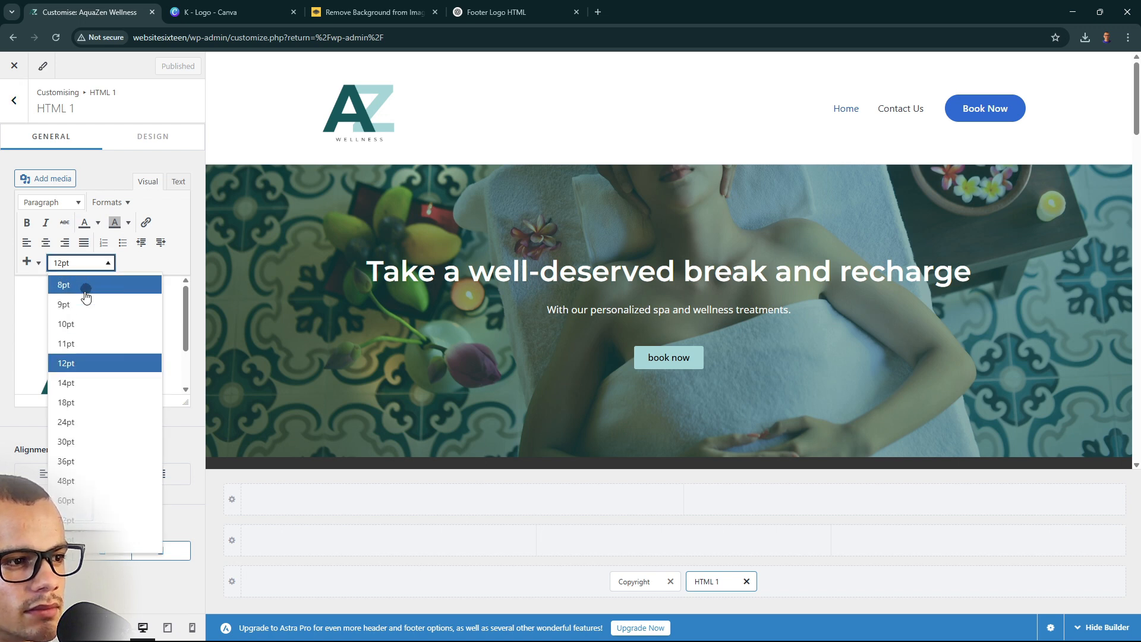
click(101, 285)
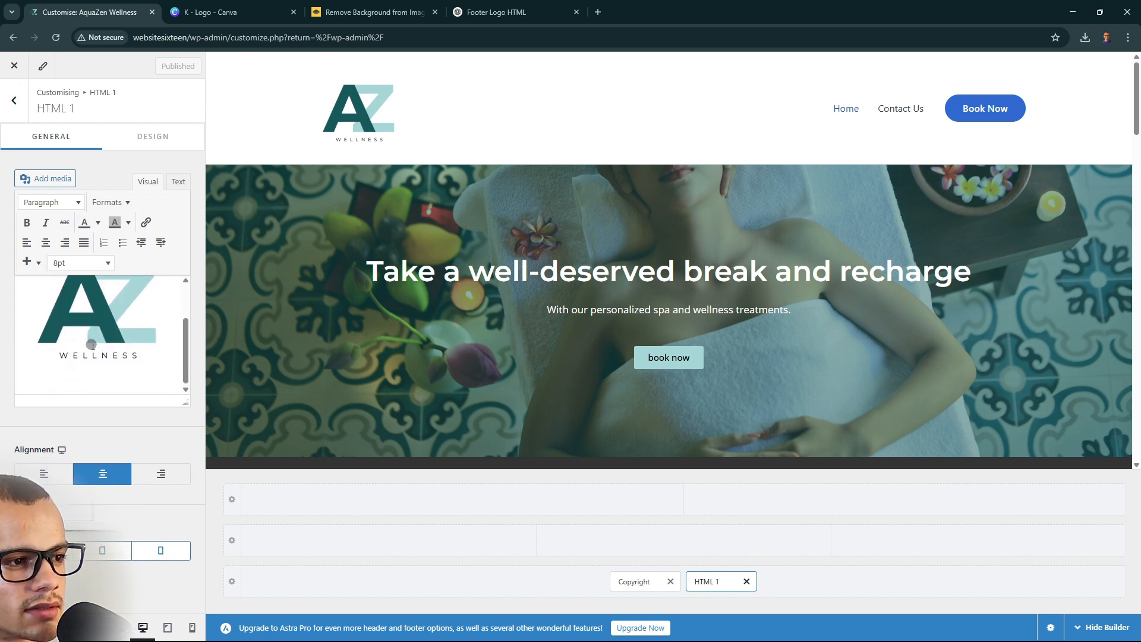
scroll(93, 344, up, 2)
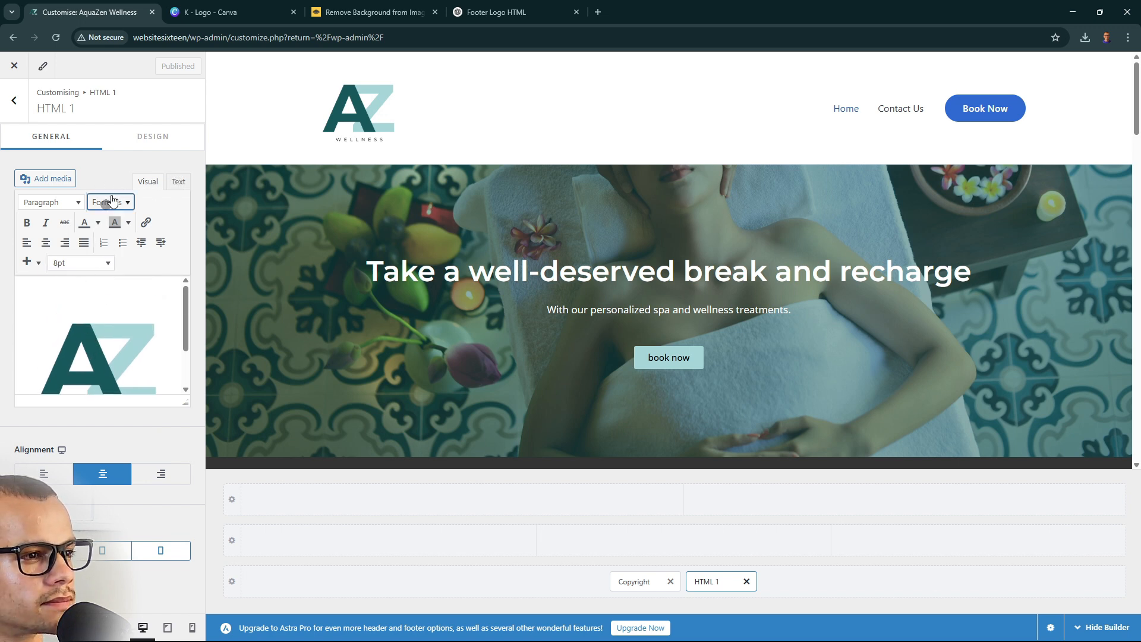
Try to shrink the footer logo by reducing the HTML 1 design font size to 2 px
click(157, 141)
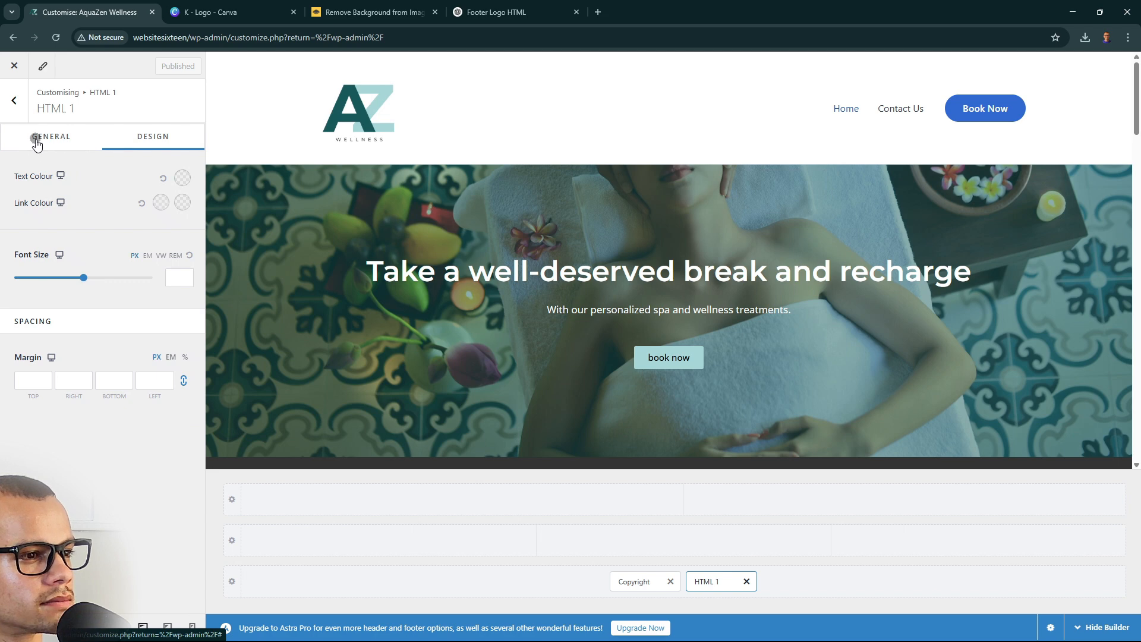
scroll(279, 315, down, 15)
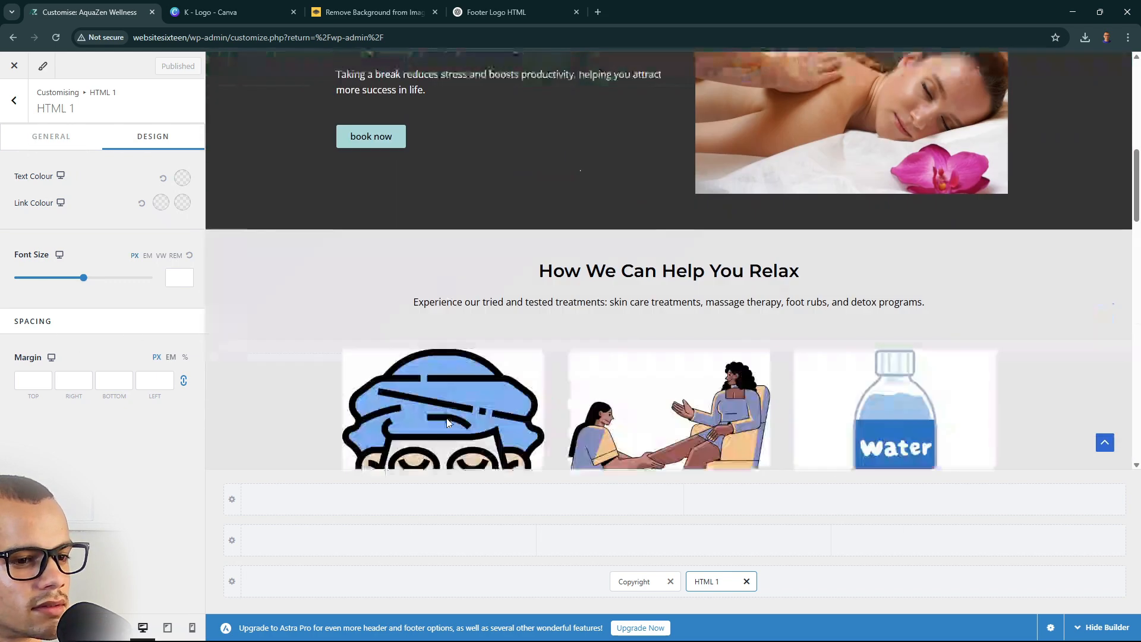
scroll(475, 368, down, 8)
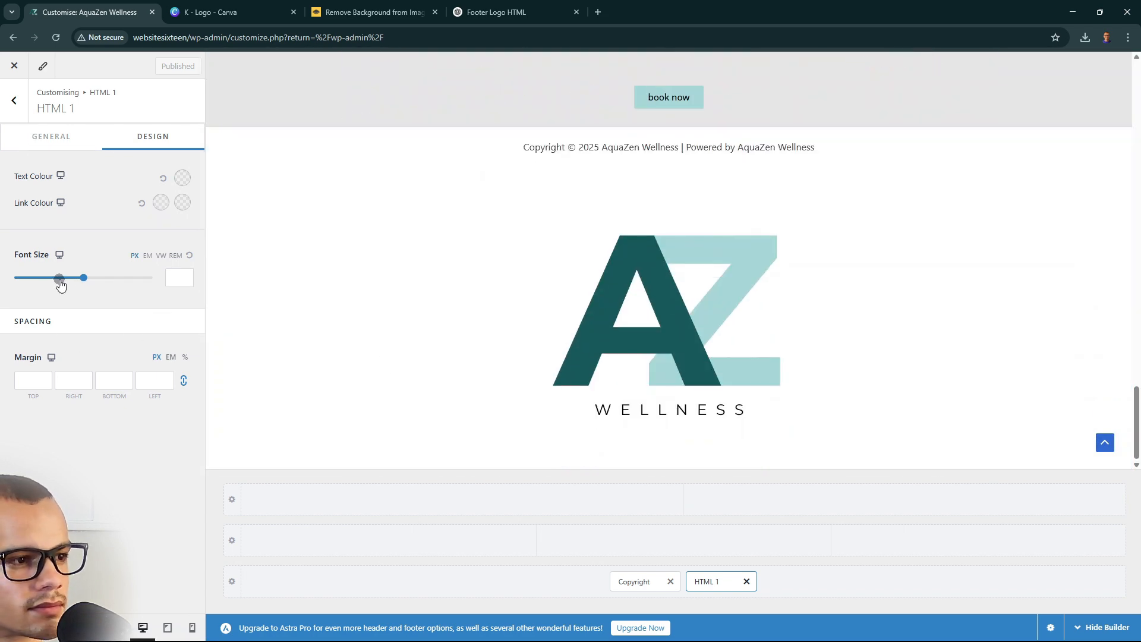
drag(61, 281, 21, 287)
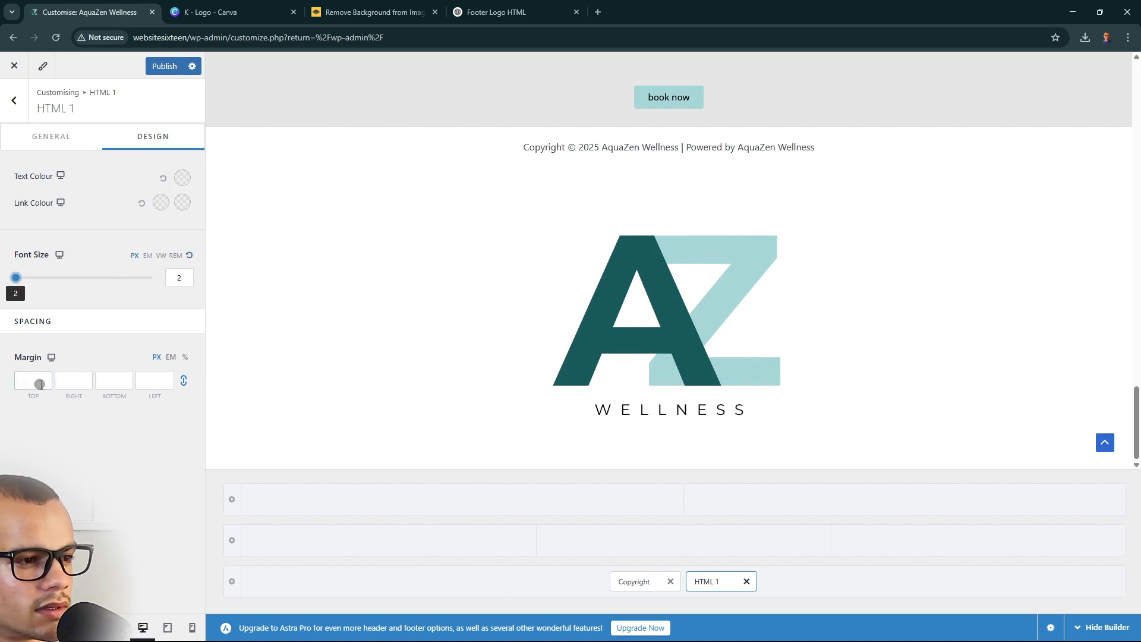
Show the HTML 1 content as text and copy the whole img code for the footer logo
click(63, 138)
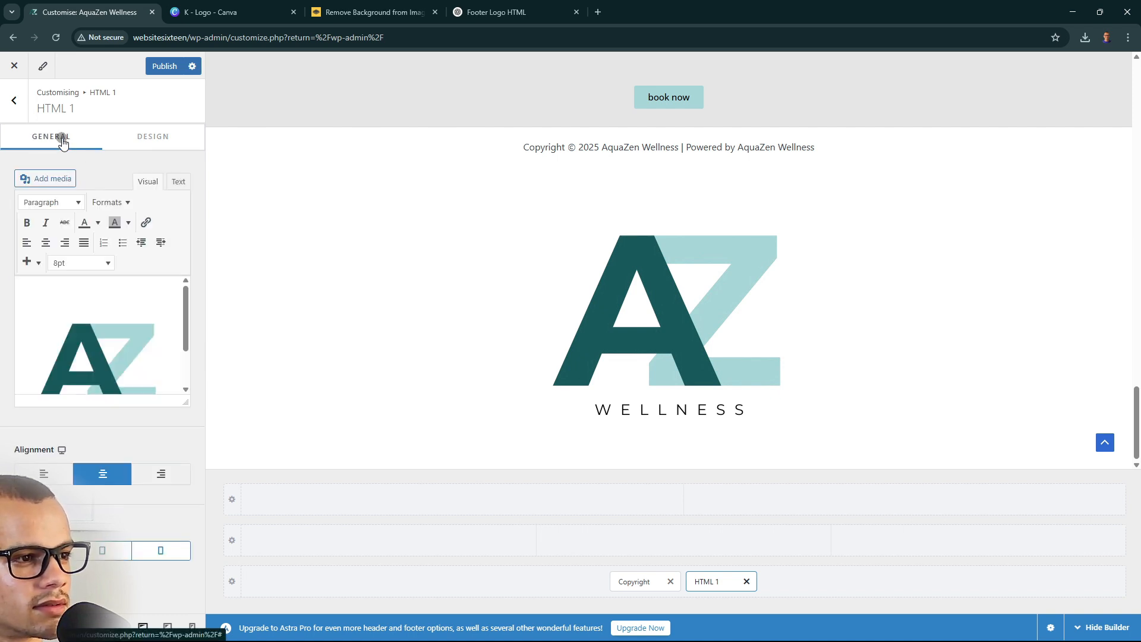
click(177, 182)
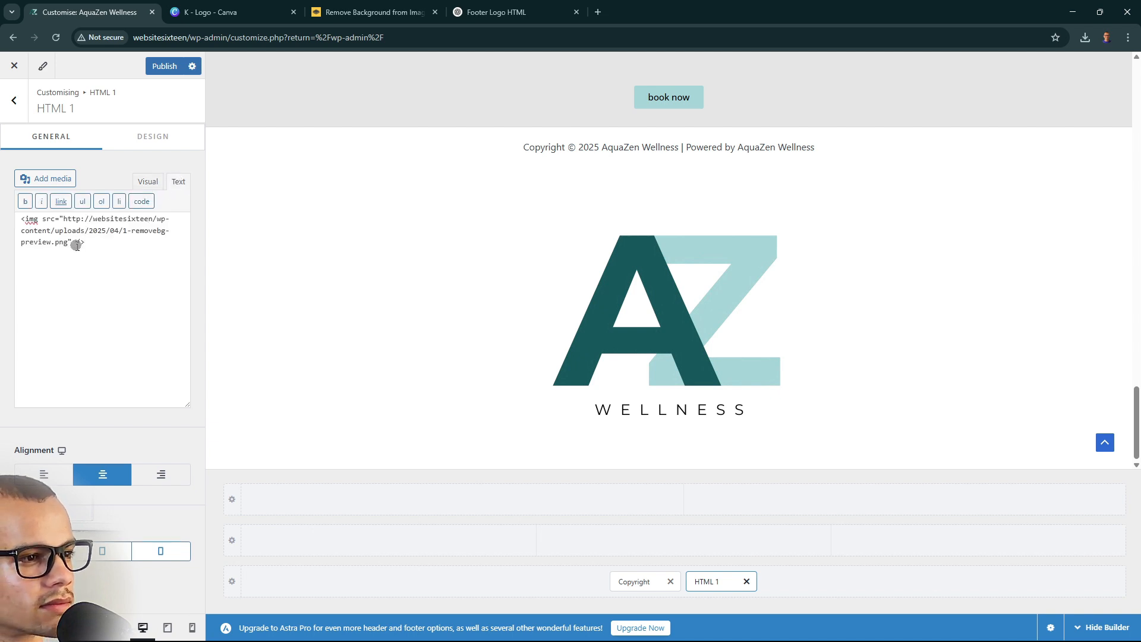
drag(107, 241, 11, 216)
key(ctrl+c)
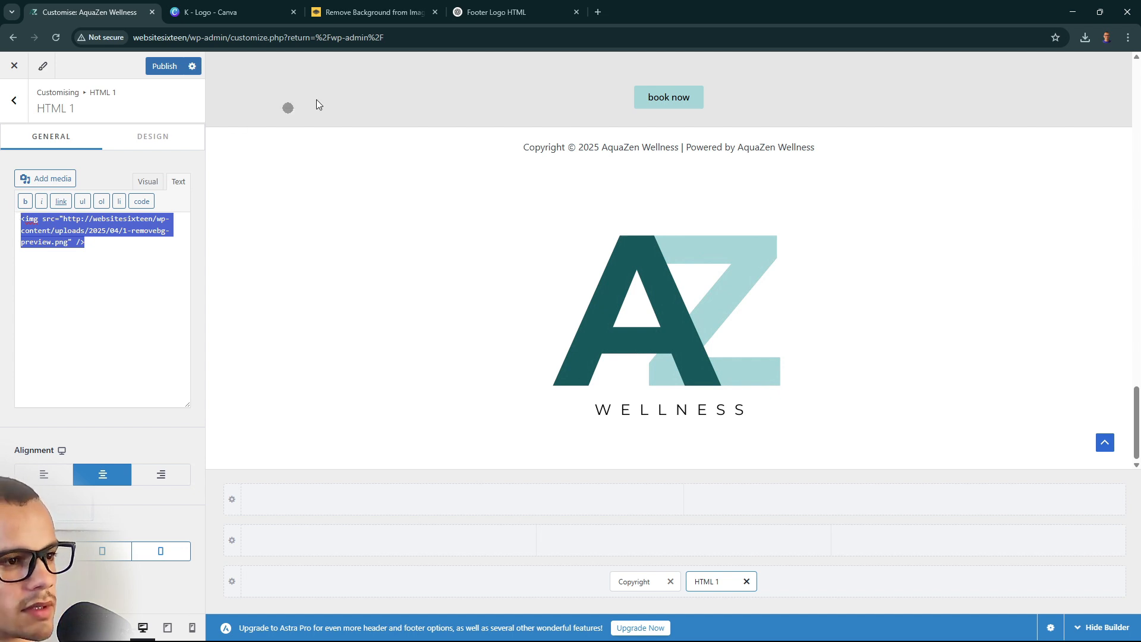
Draft a follow-up in the ChatGPT conversation saying the suggested HTML went unused and the copied img code displays the logo perfectly, including that code
click(496, 12)
click(431, 566)
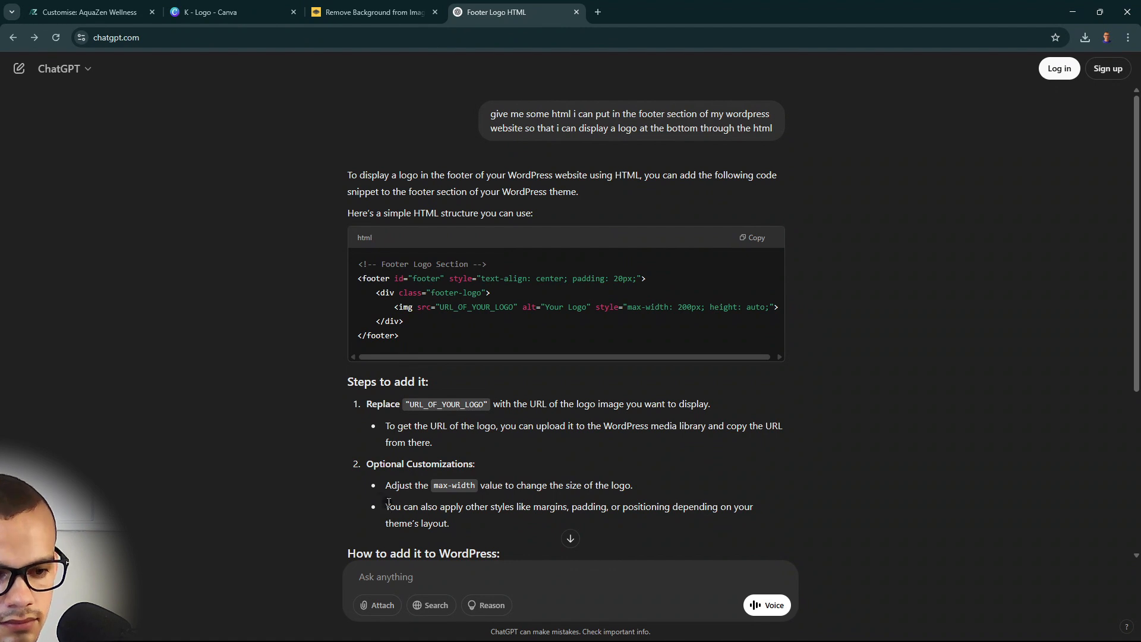
click(383, 569)
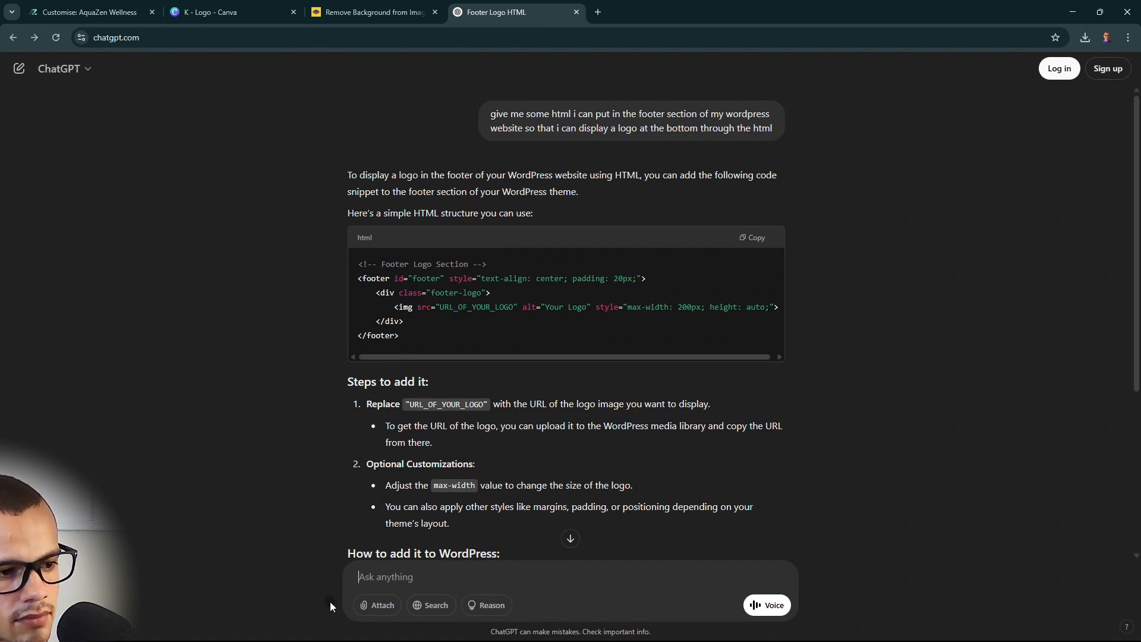
text(I ENED)
key(BackSpace)
key(BackSpace)
key(BackSpace)
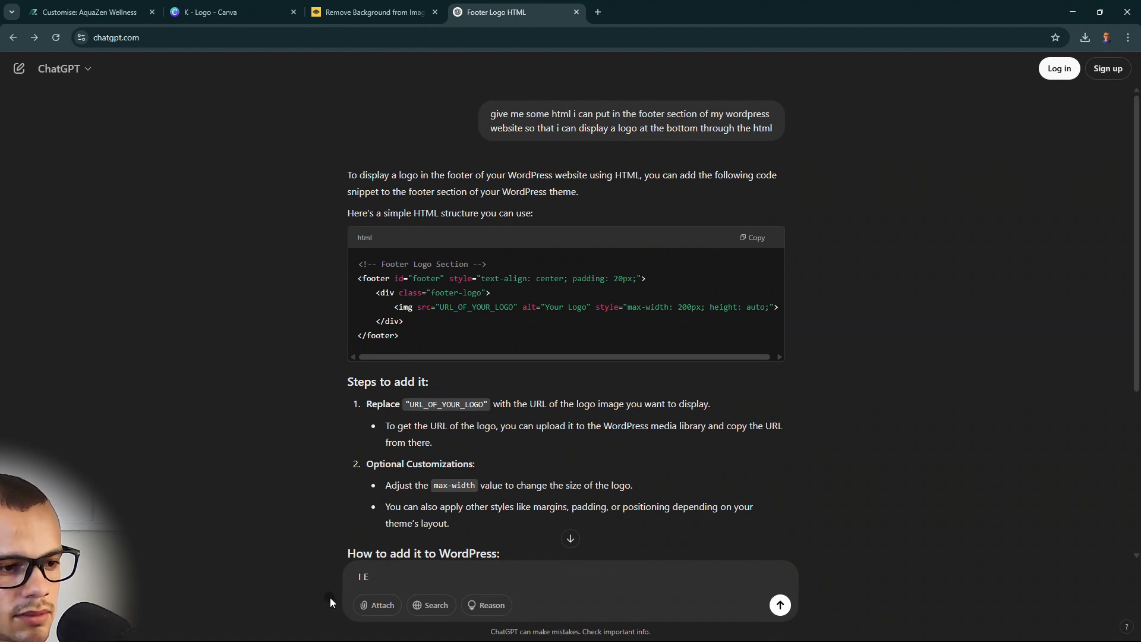
text(ended)
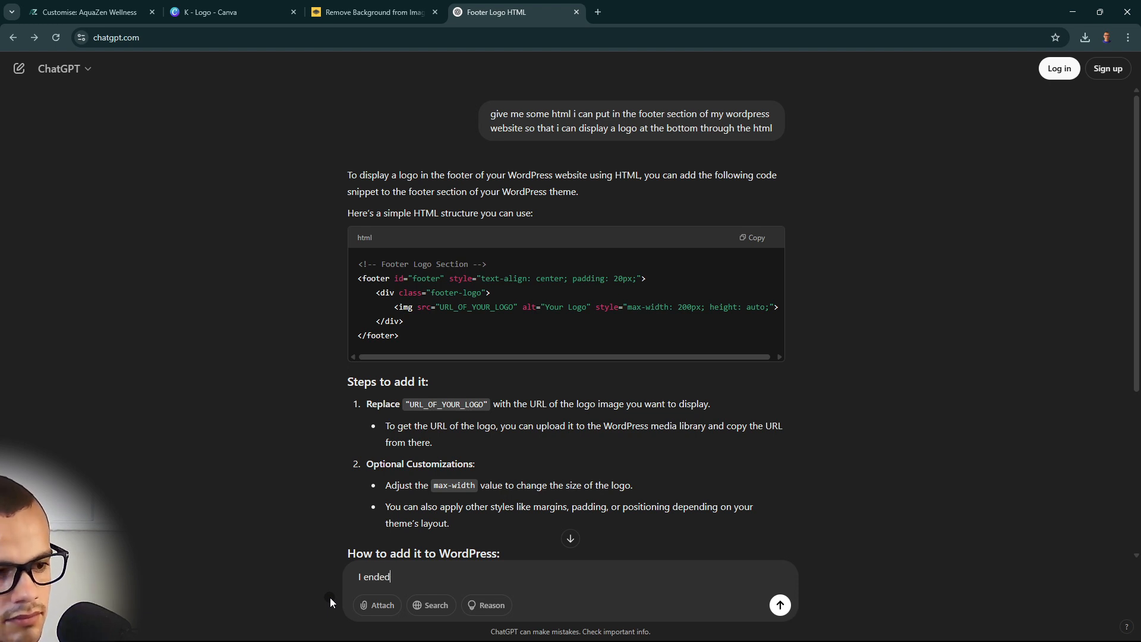
text( up not using the h)
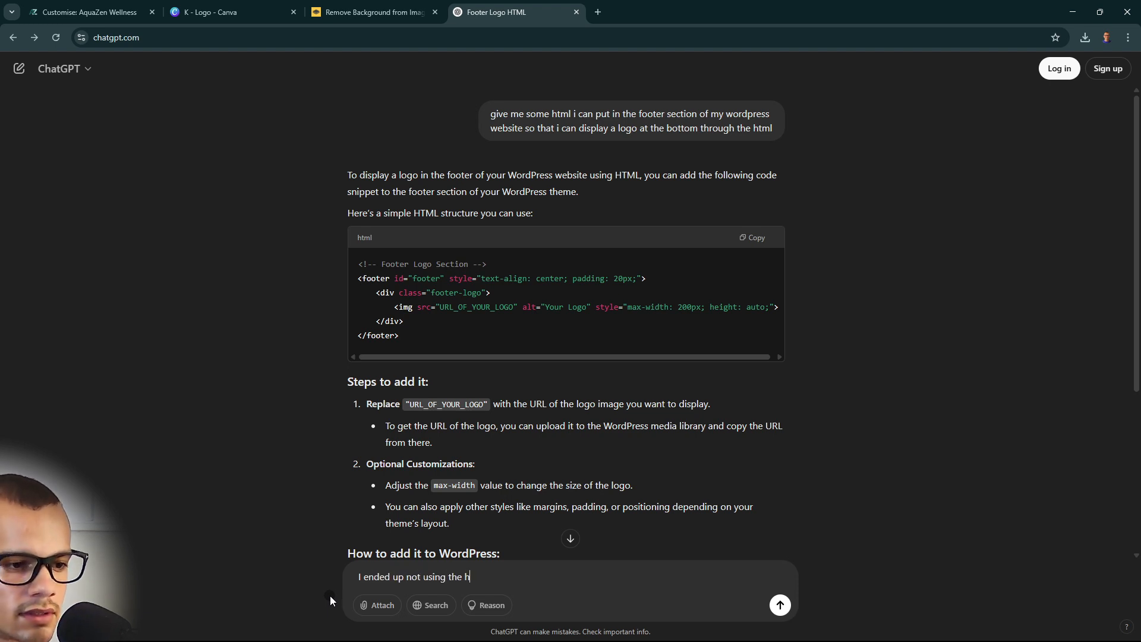
text(tml i just pasted this in the html block and it worked and displays the log)
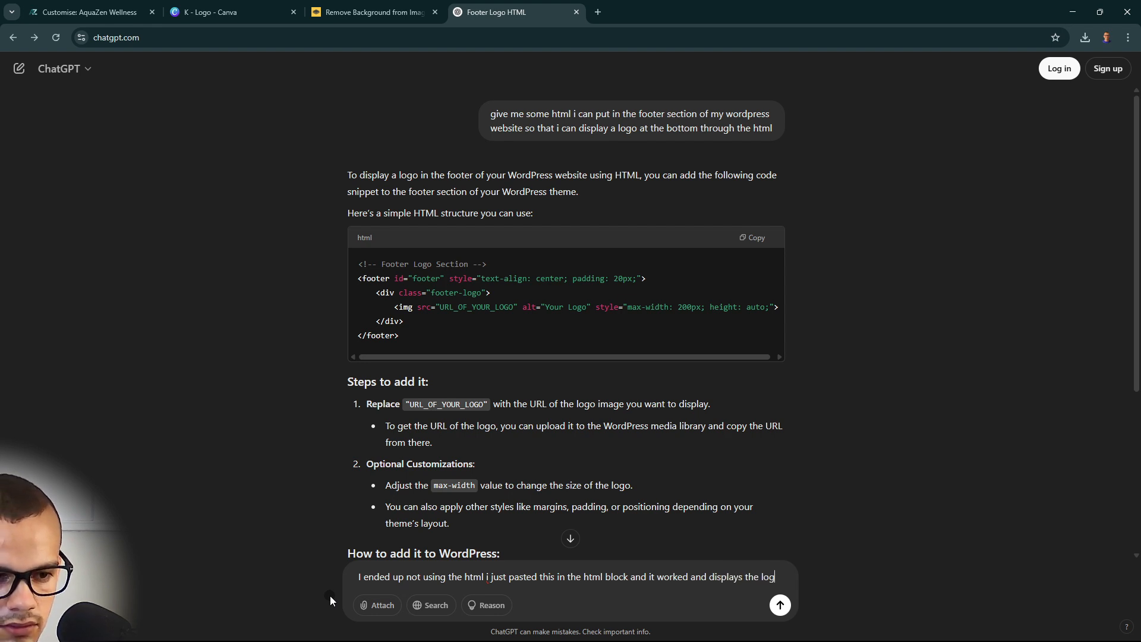
text(perfectl;y)
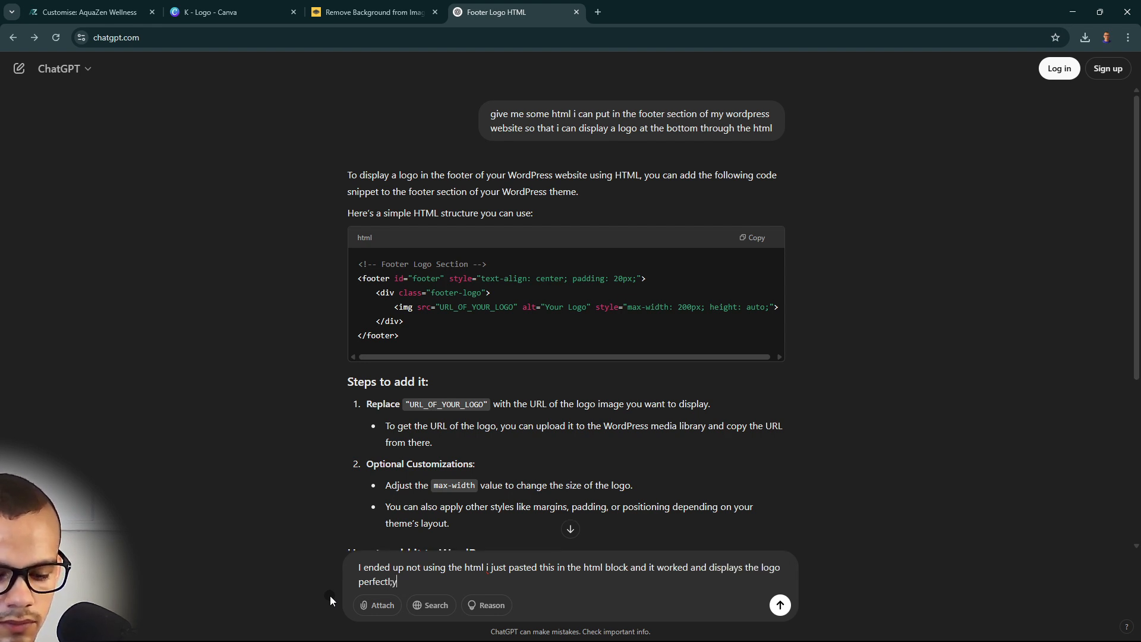
key(BackSpace)
key(BackSpace)
text(y)
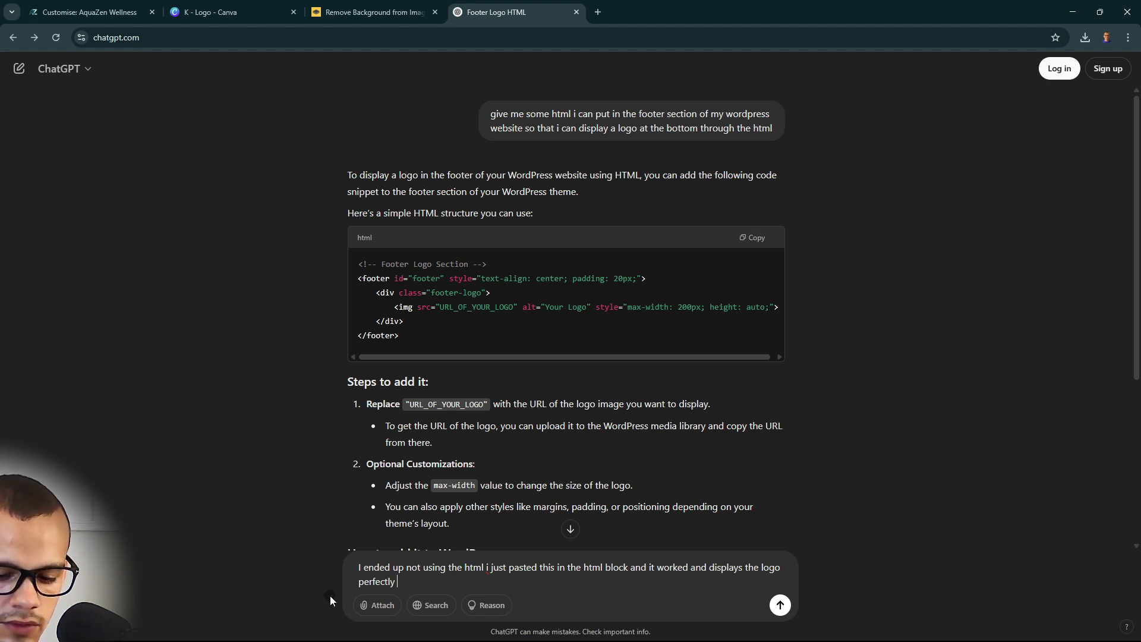
key(ctrl+v)
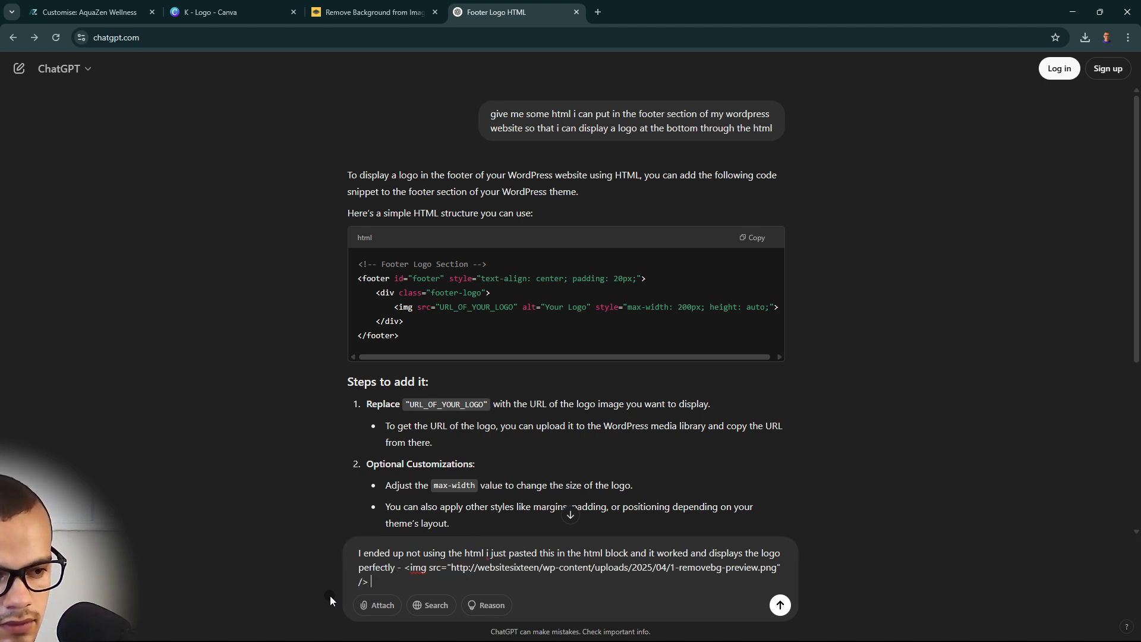
Add that the logo is way too massive and its size should be controllable, maybe smaller, and send the message
text(- things)
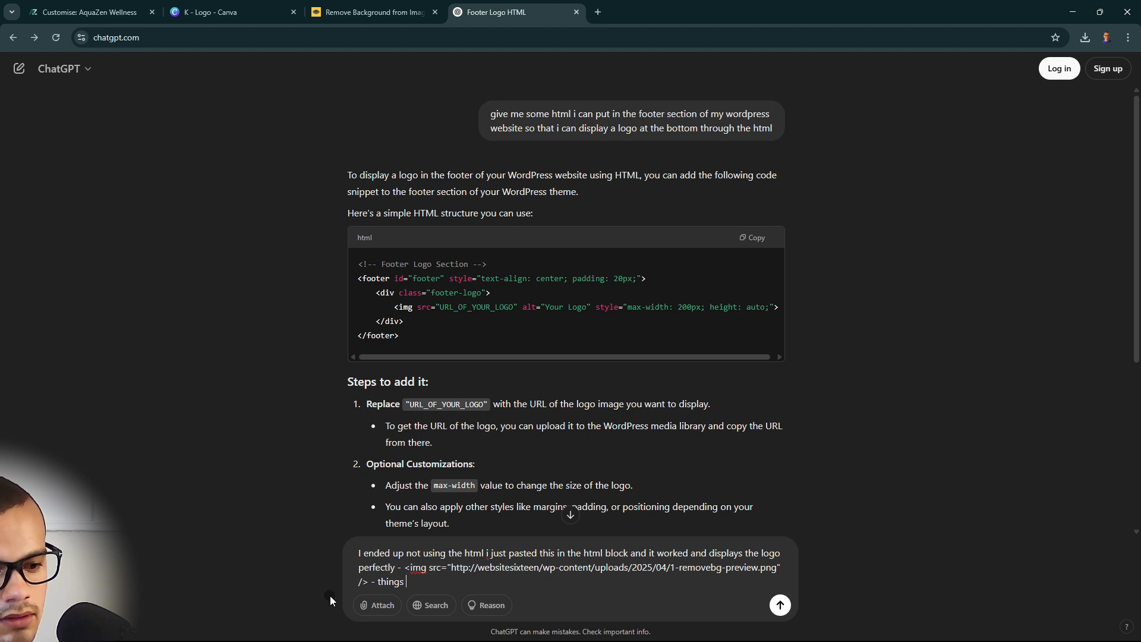
key(BackSpace)
key(BackSpace)
text(is, )
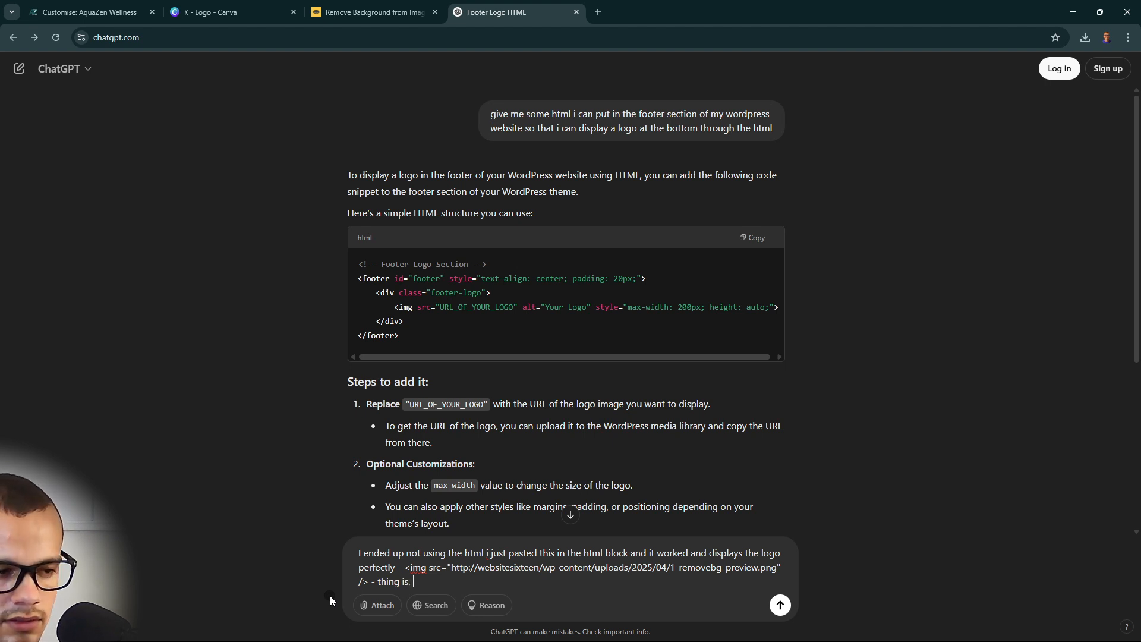
text(its way t)
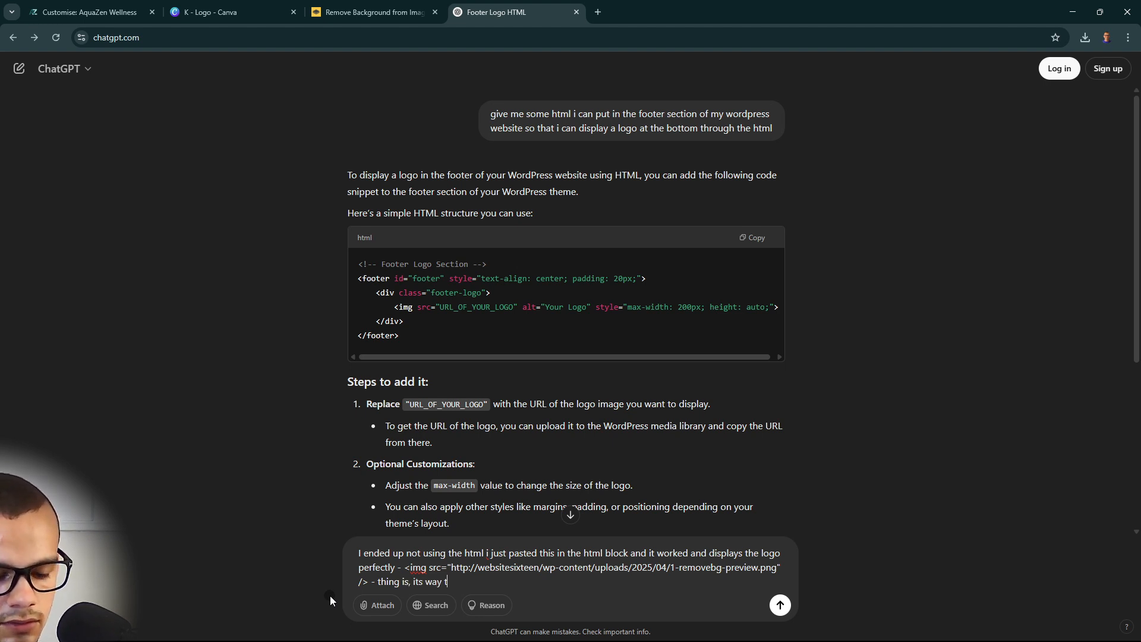
text(oo massive id like to control the size - maybe ill make it smaller)
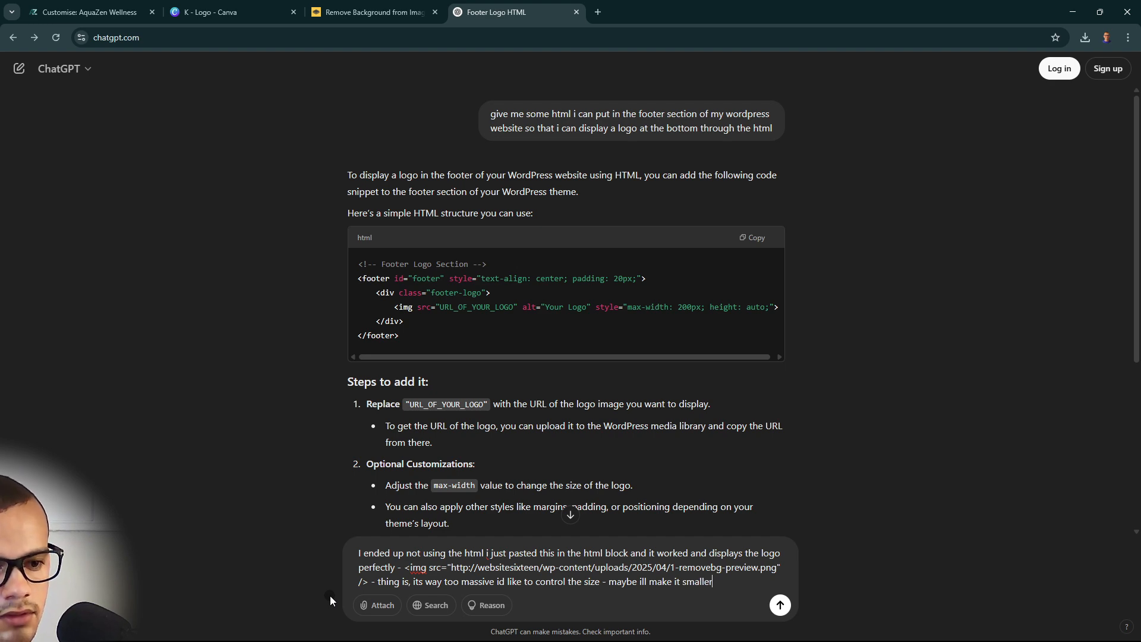
text(y)
key(Return)
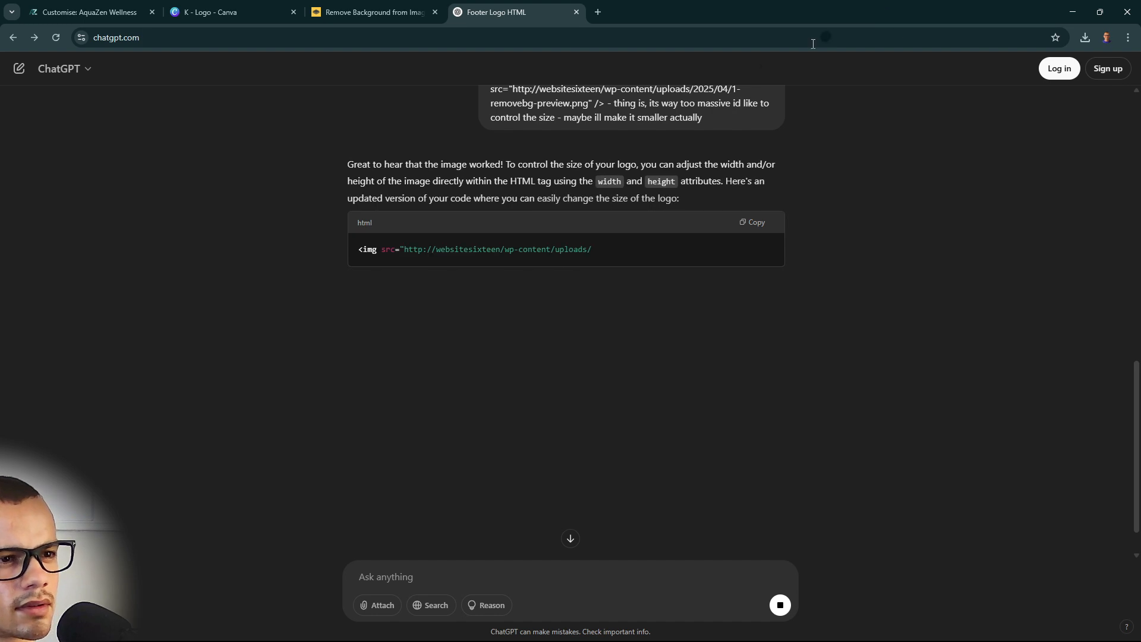
Copy ChatGPT's img code with width 200 and height auto, and replace the HTML 1 content in the WordPress customiser with it
drag(445, 275, 619, 305)
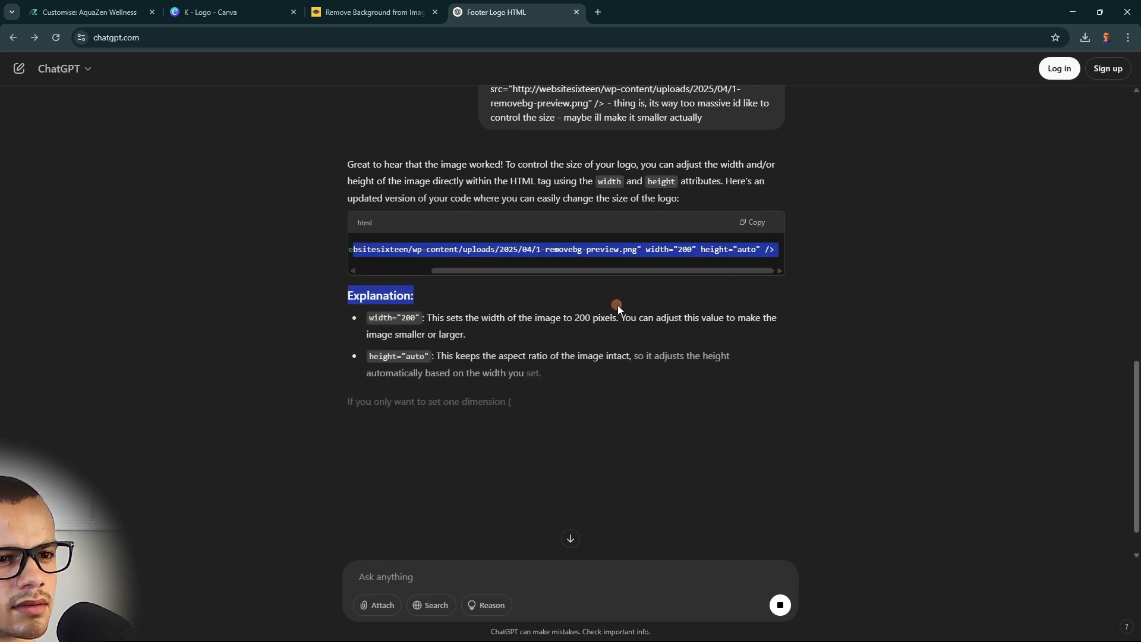
double_click(662, 255)
triple_click(663, 255)
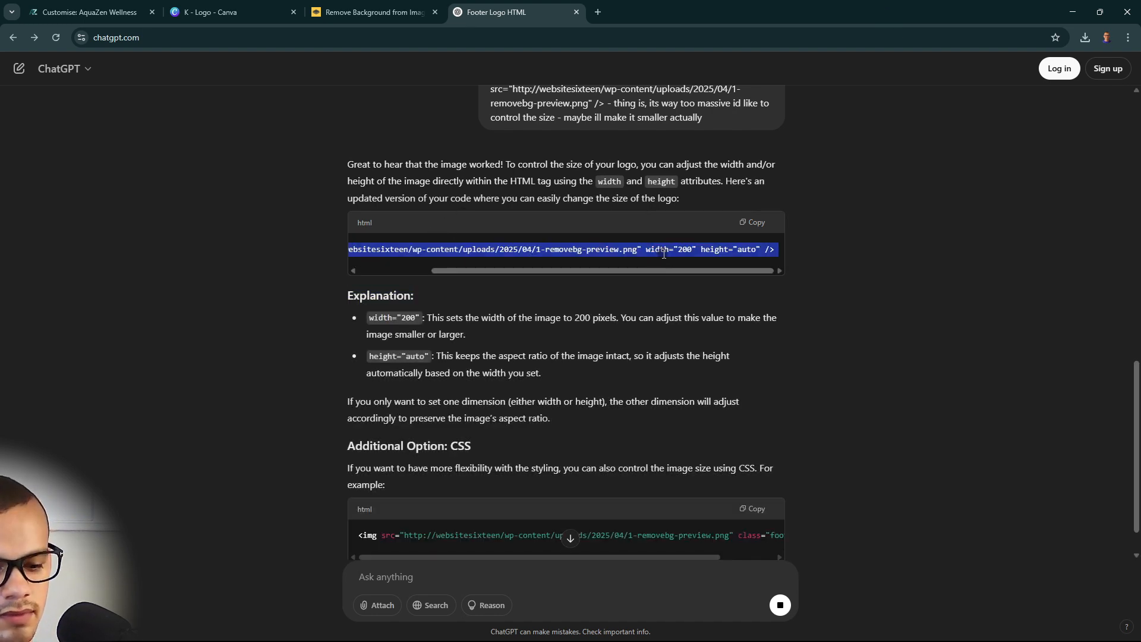
click(122, 10)
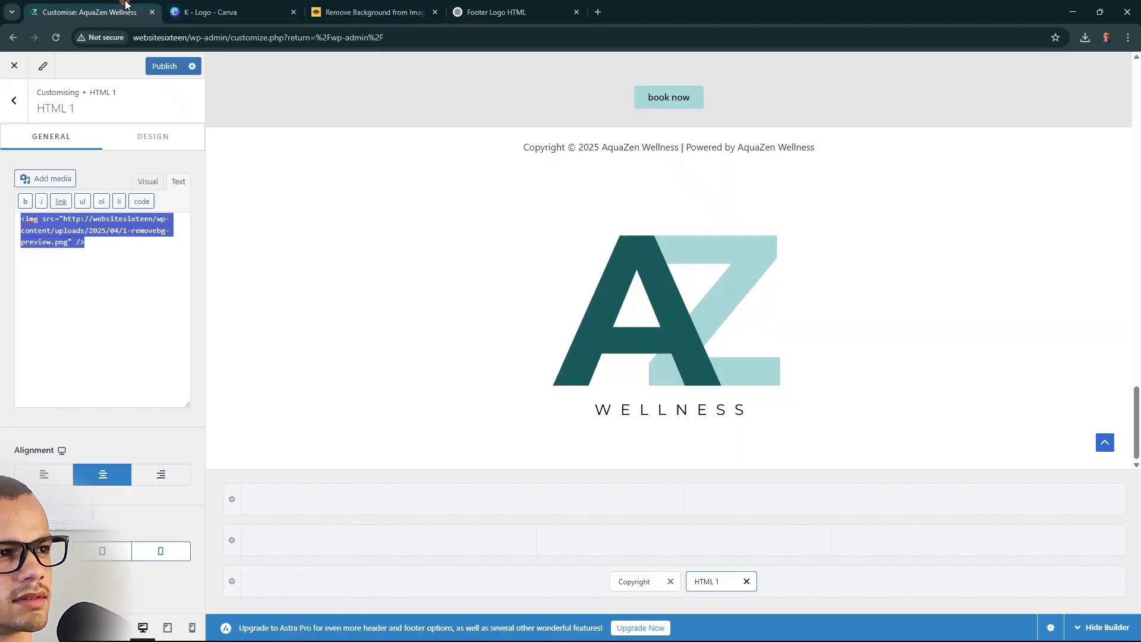
click(131, 244)
key(ctrl+a)
text(<img src="http://websitesixteen/wp-content/uploads/2025/04/1-removebg-preview.png" width="200" height="auto" />)
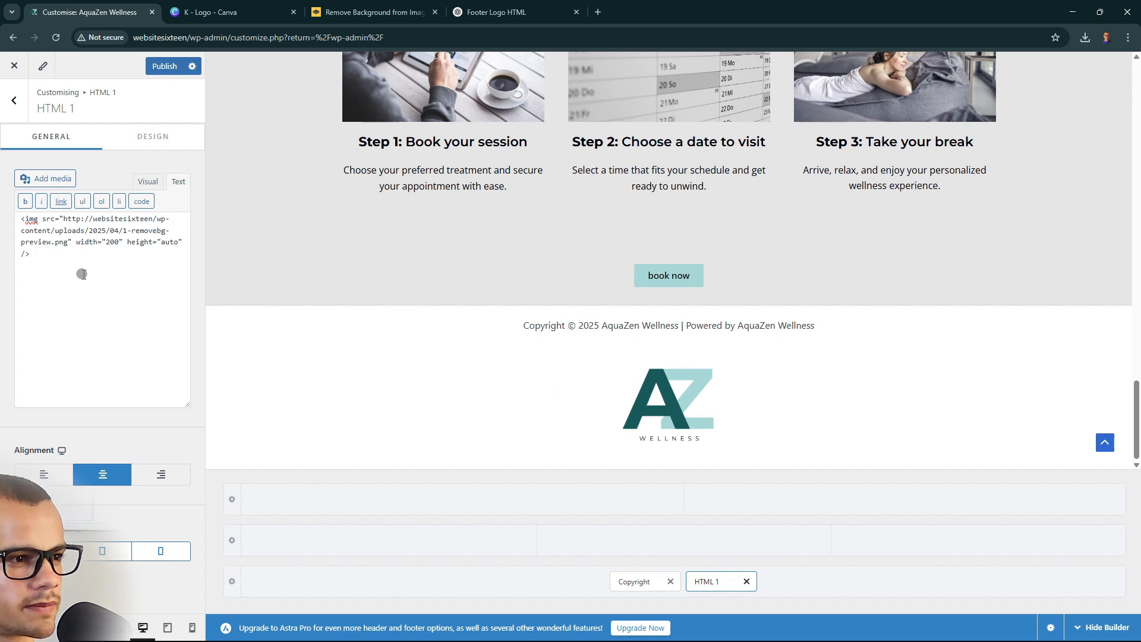
Set the footer logo's width to 100 in the code, and try HTML 1 ahead of Copyright before restoring the order
double_click(113, 242)
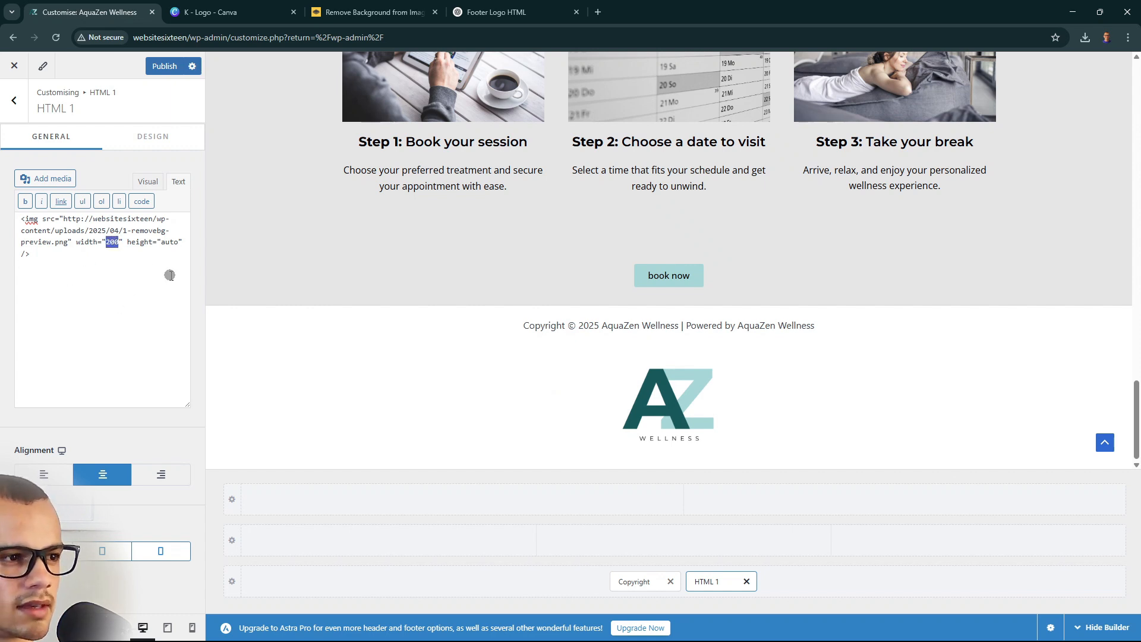
text(100)
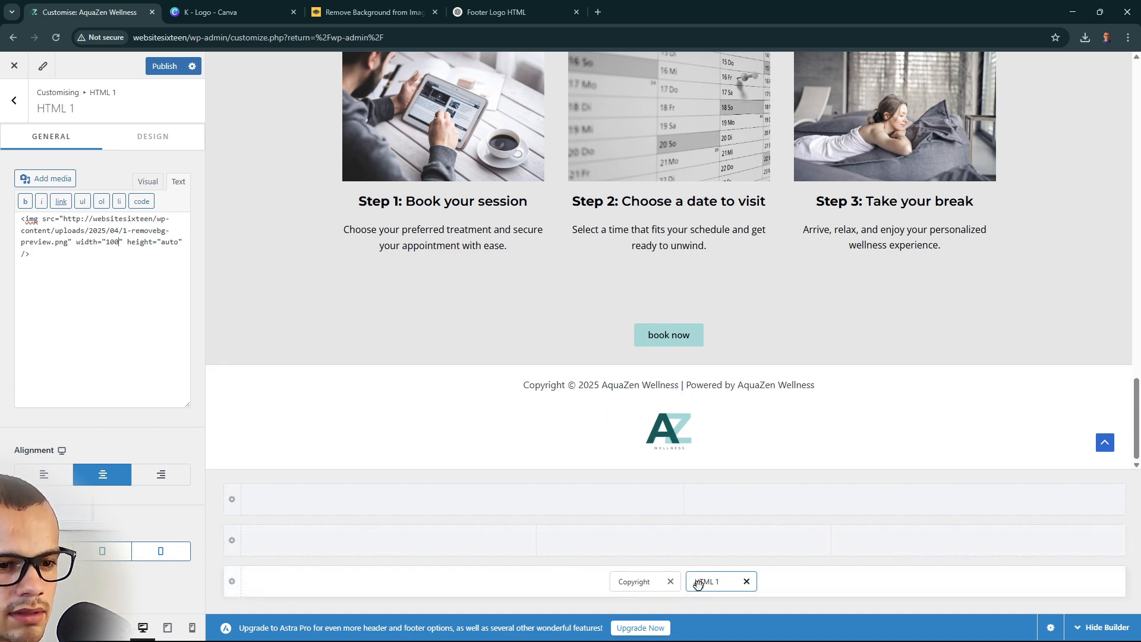
drag(700, 584, 585, 585)
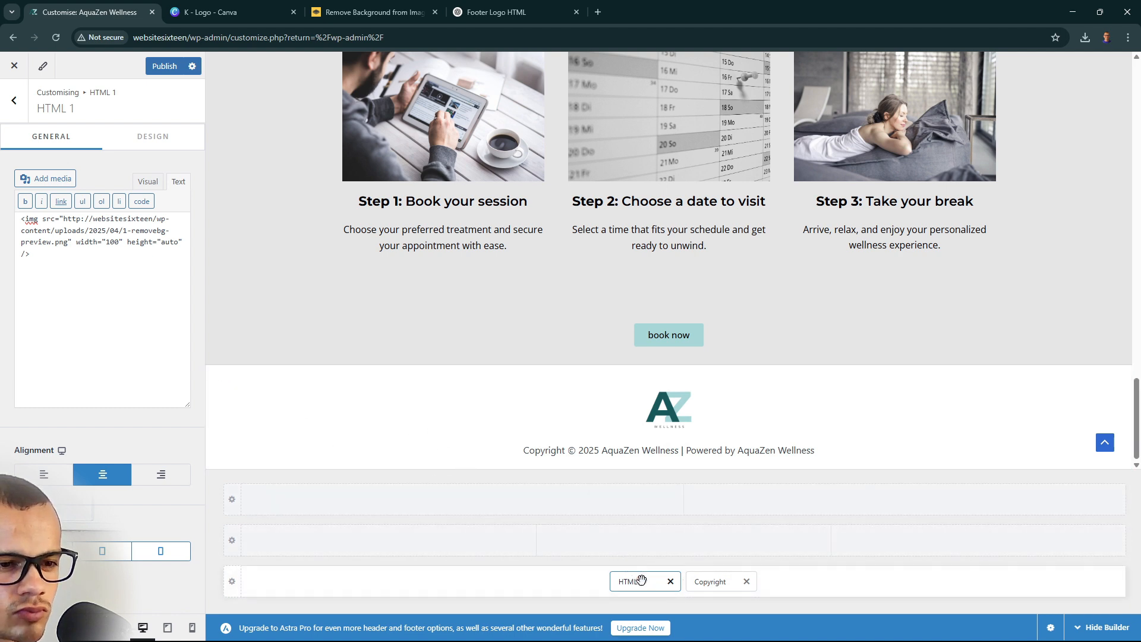
drag(645, 581, 701, 583)
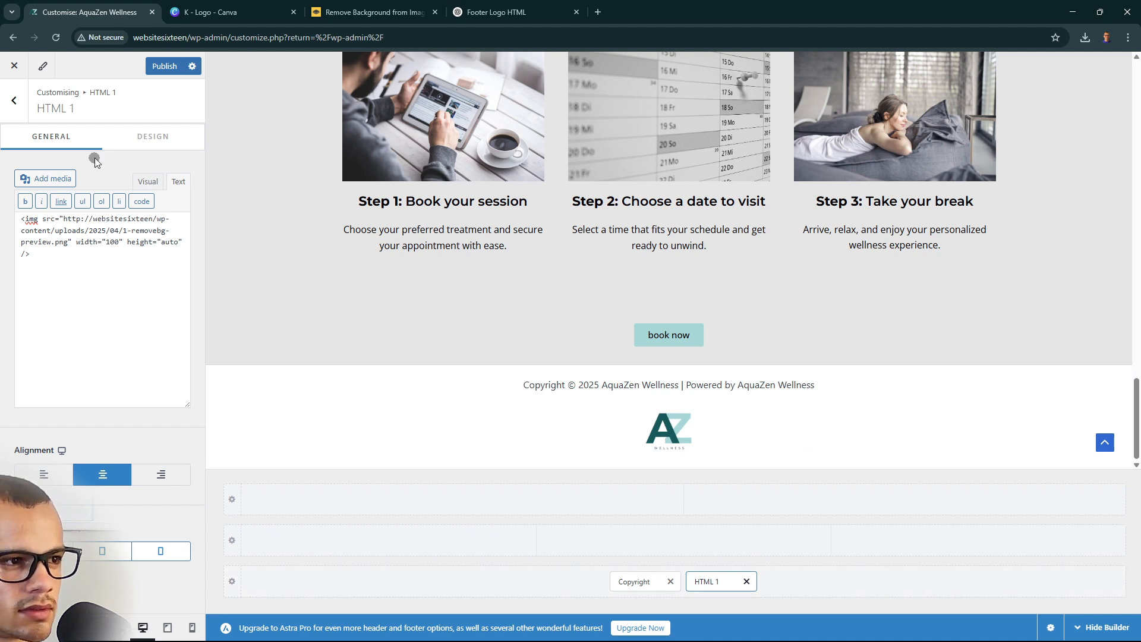
Edit the footer's Copyright element so "Powered by AquaZen Wellness" sits on its own line without the vertical bar
click(14, 100)
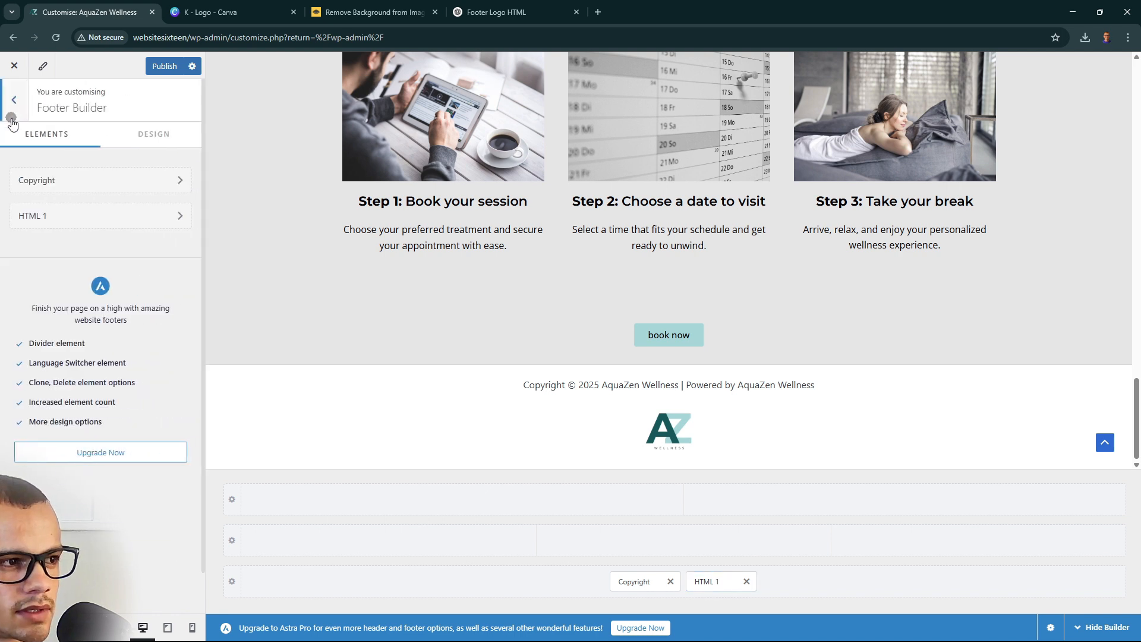
click(71, 182)
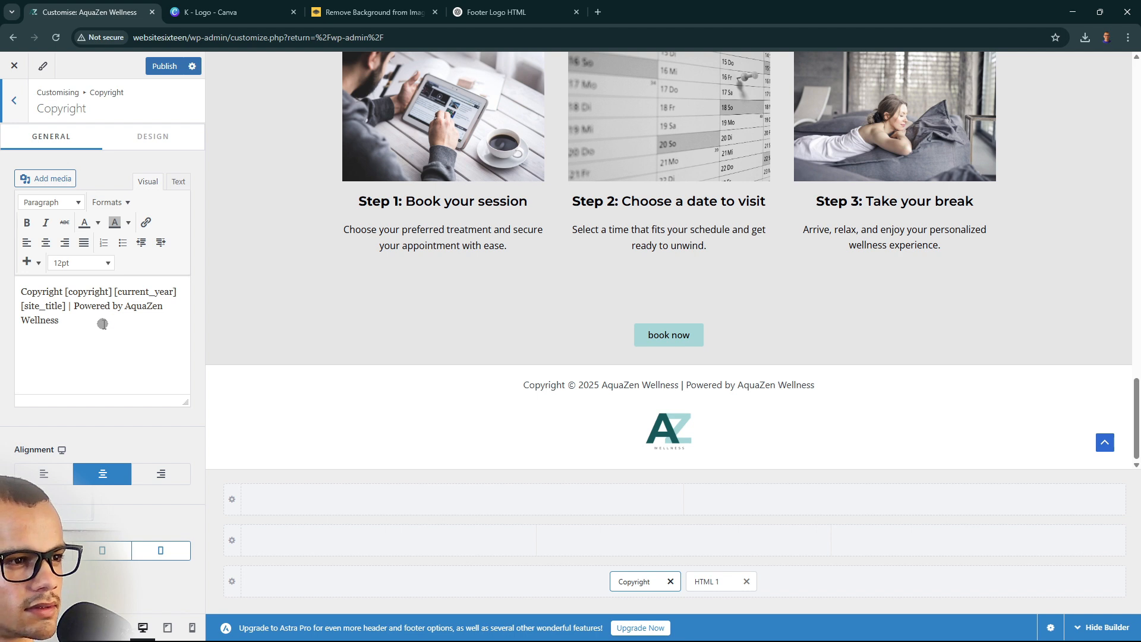
click(71, 305)
key(Return)
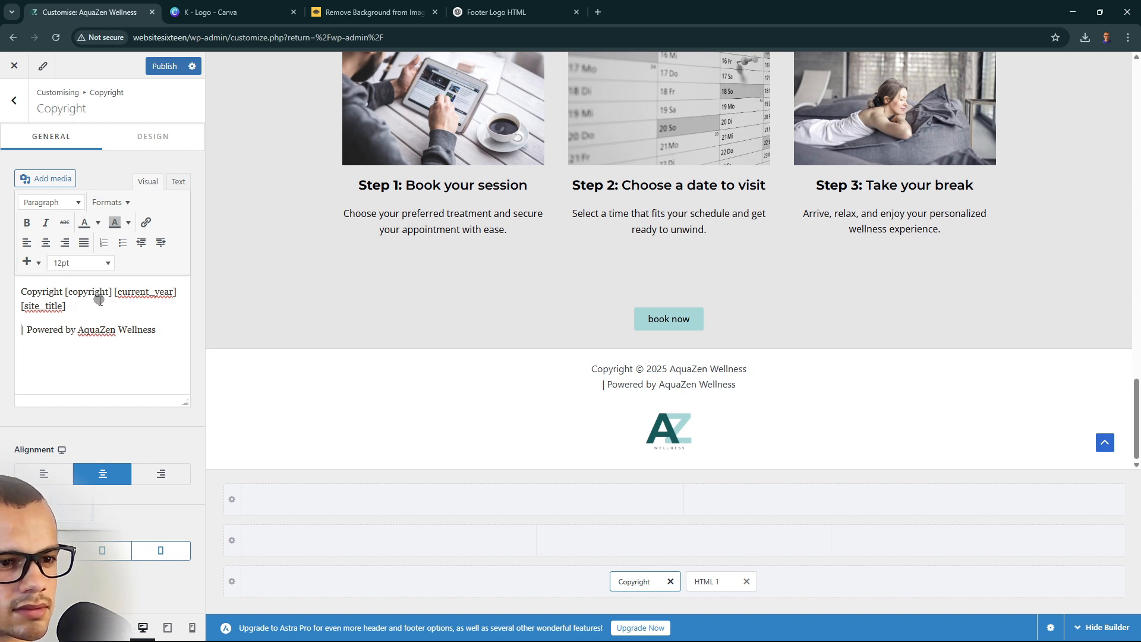
click(27, 328)
key(BackSpace)
key(BackSpace)
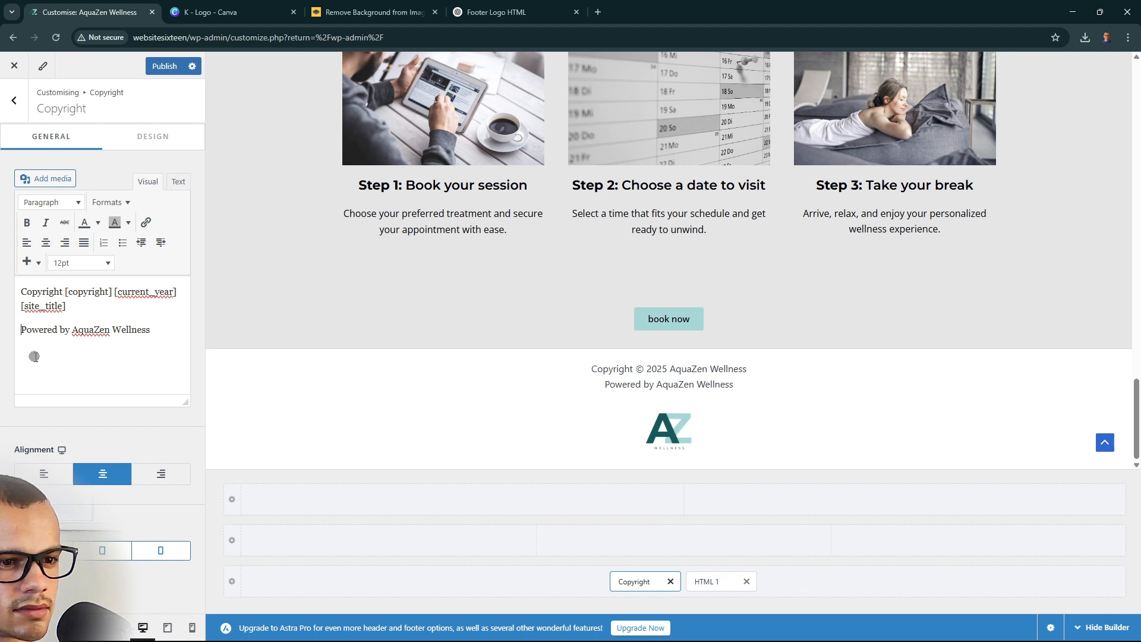
click(148, 308)
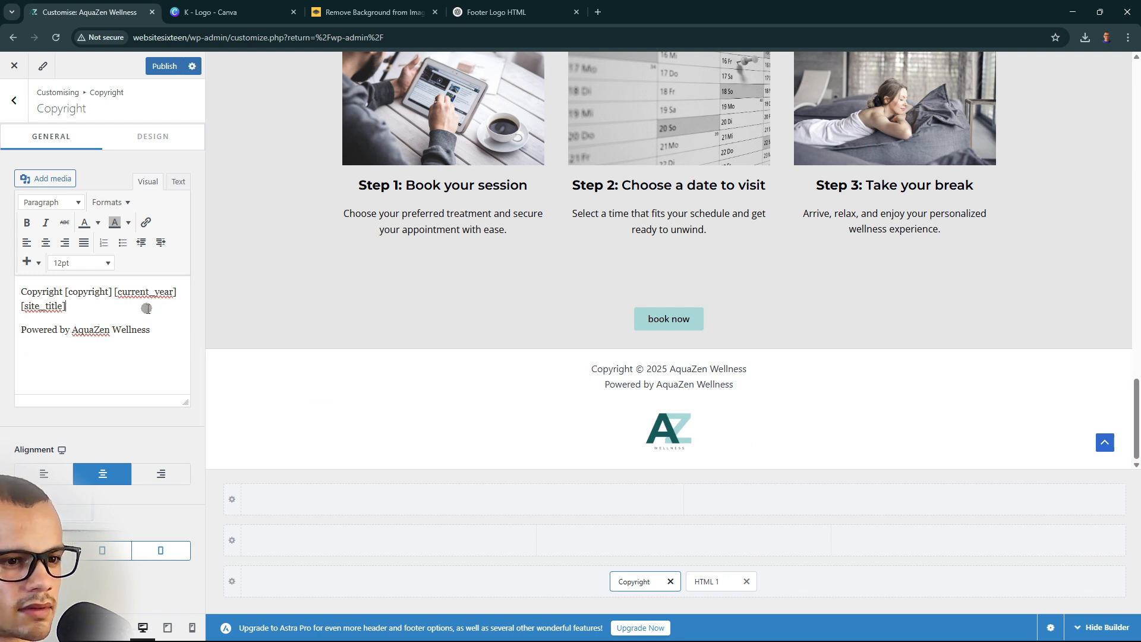
key(Return)
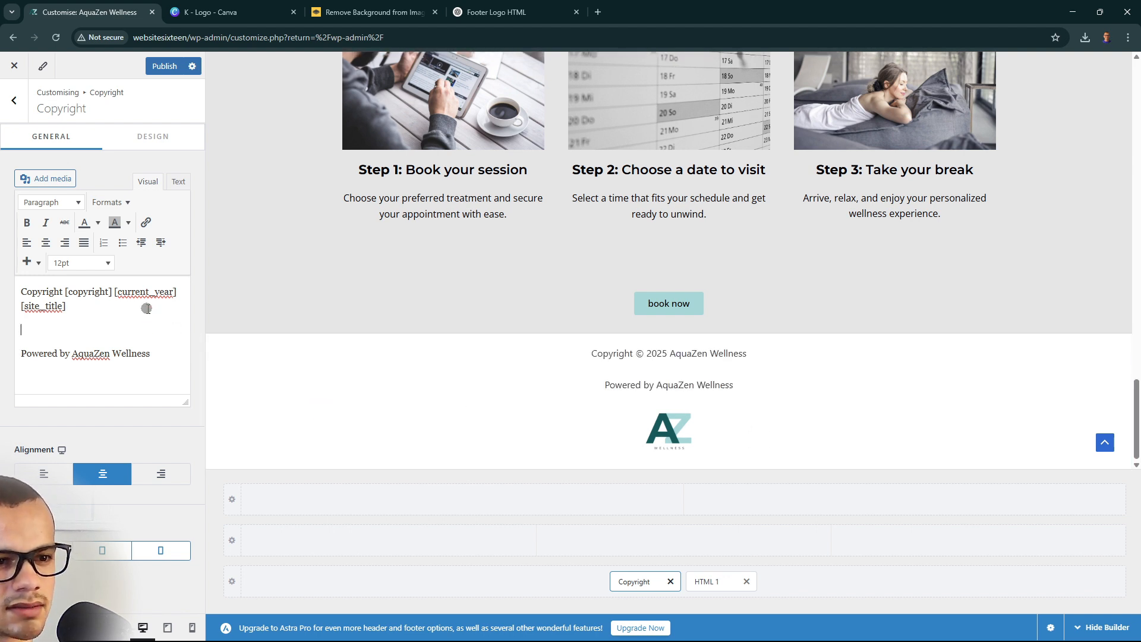
key(BackSpace)
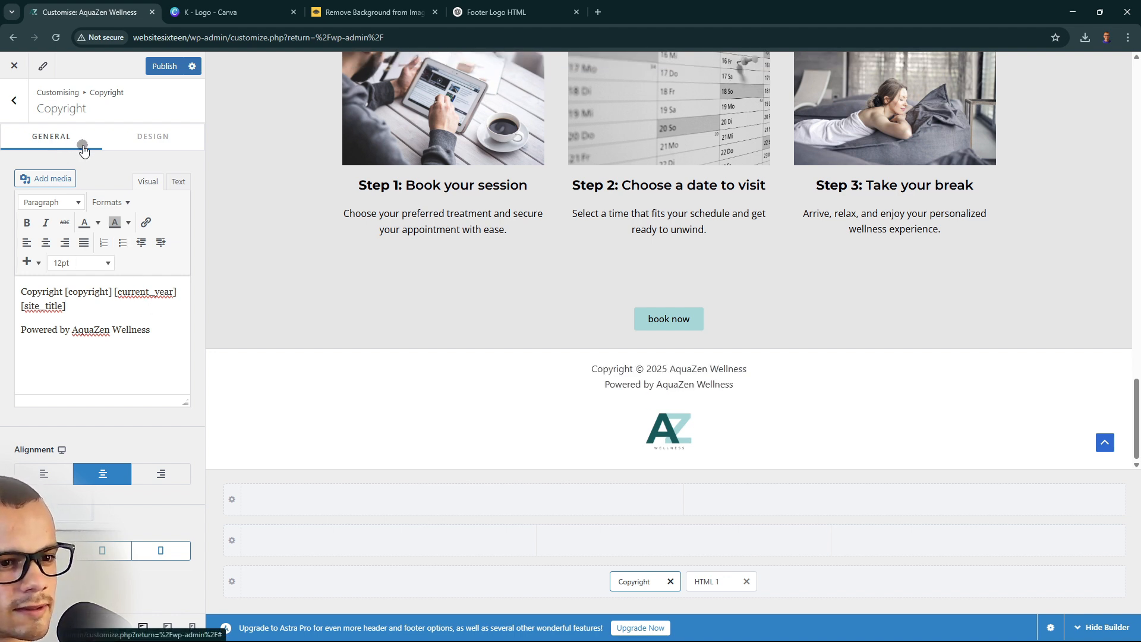
Try a width of 90 for the footer logo in the HTML 1 code, and restore it to 100
click(13, 99)
click(122, 215)
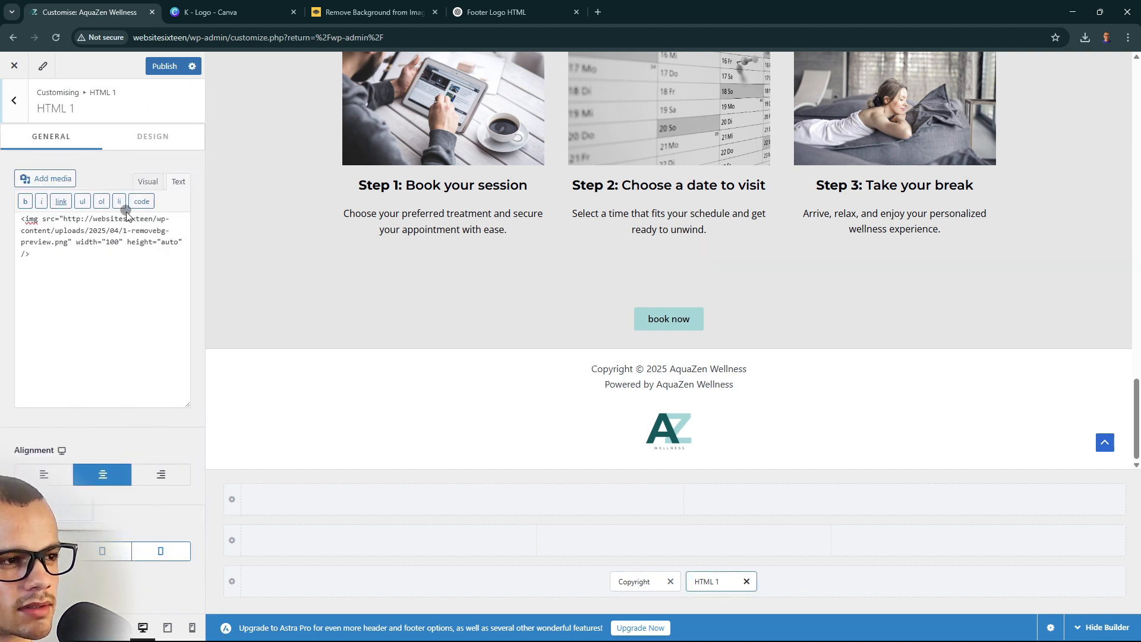
double_click(112, 242)
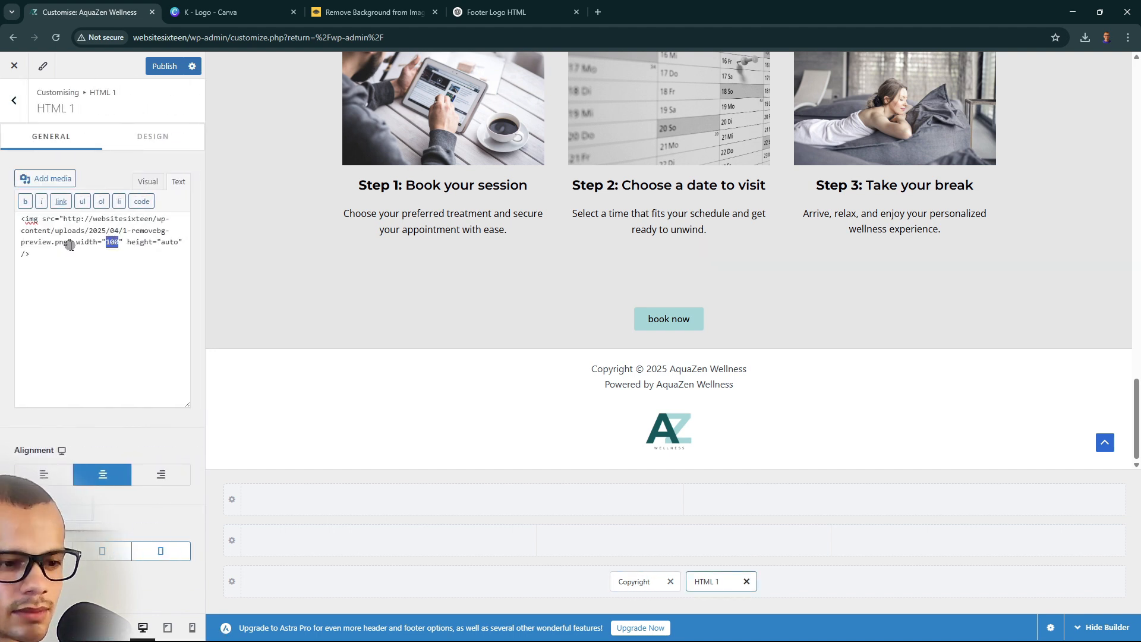
text(90)
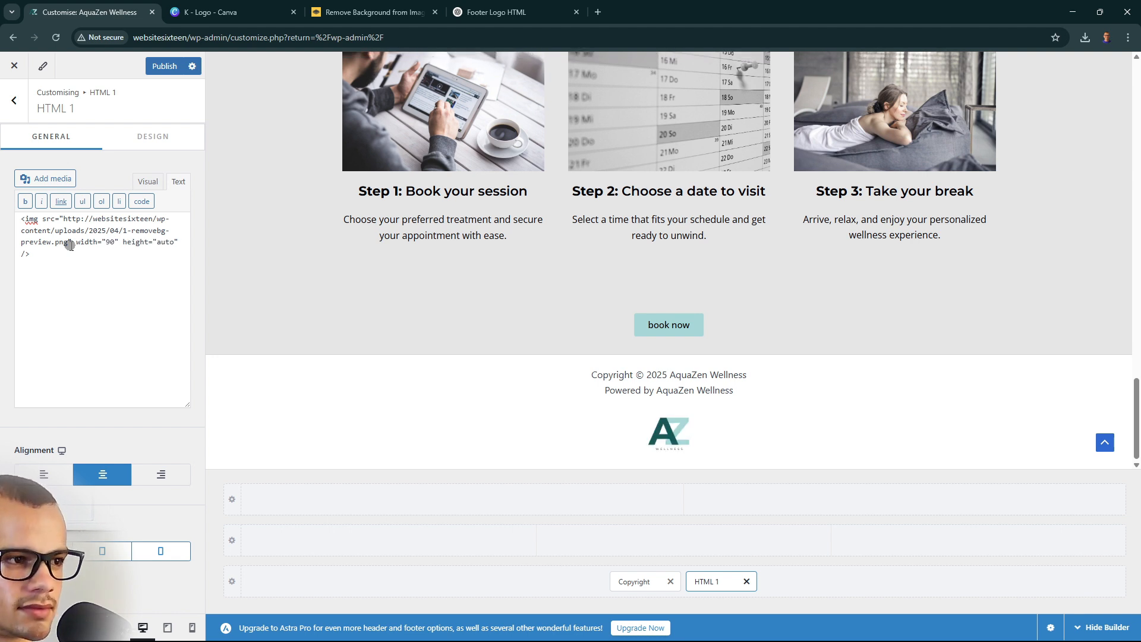
key(BackSpace)
key(BackSpace)
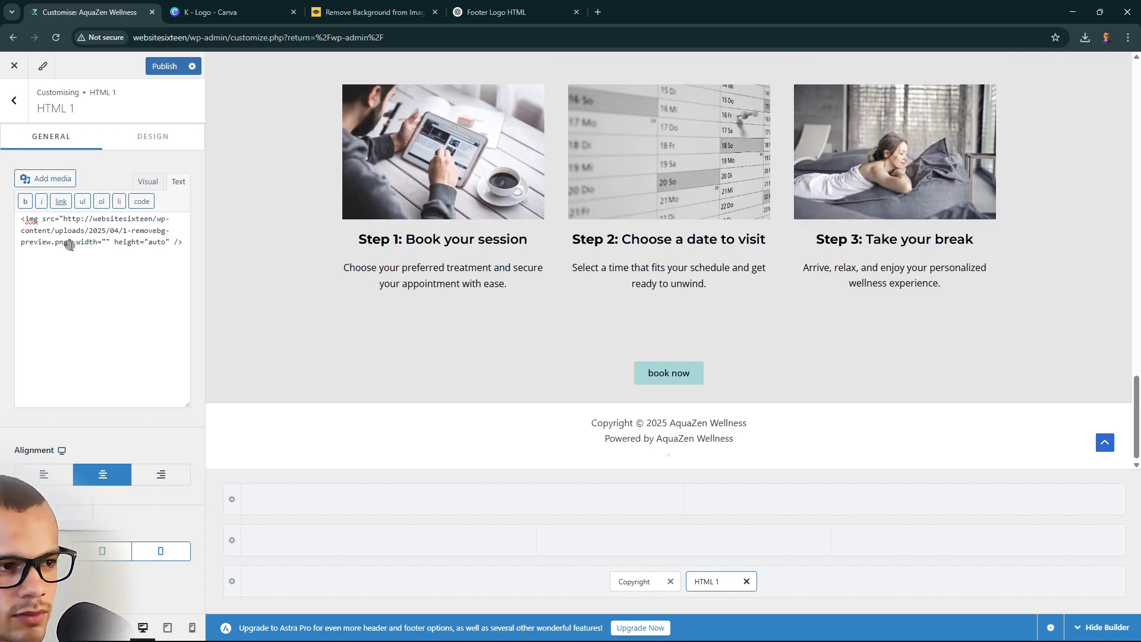
text(100)
Publish the footer changes, close the customiser and open the live site
click(156, 69)
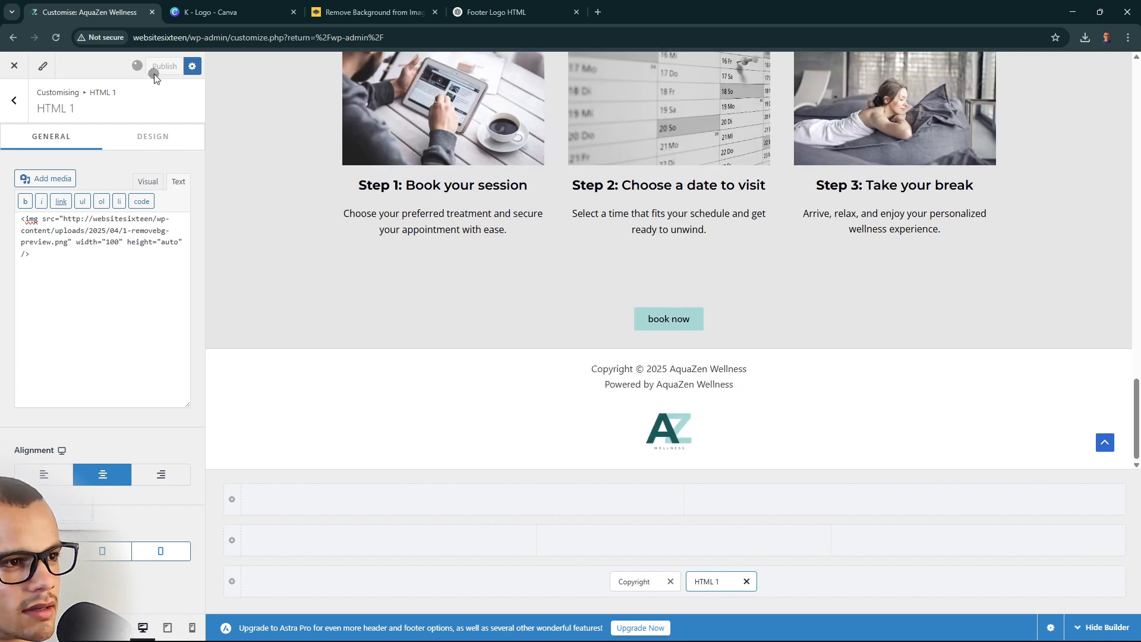
click(15, 65)
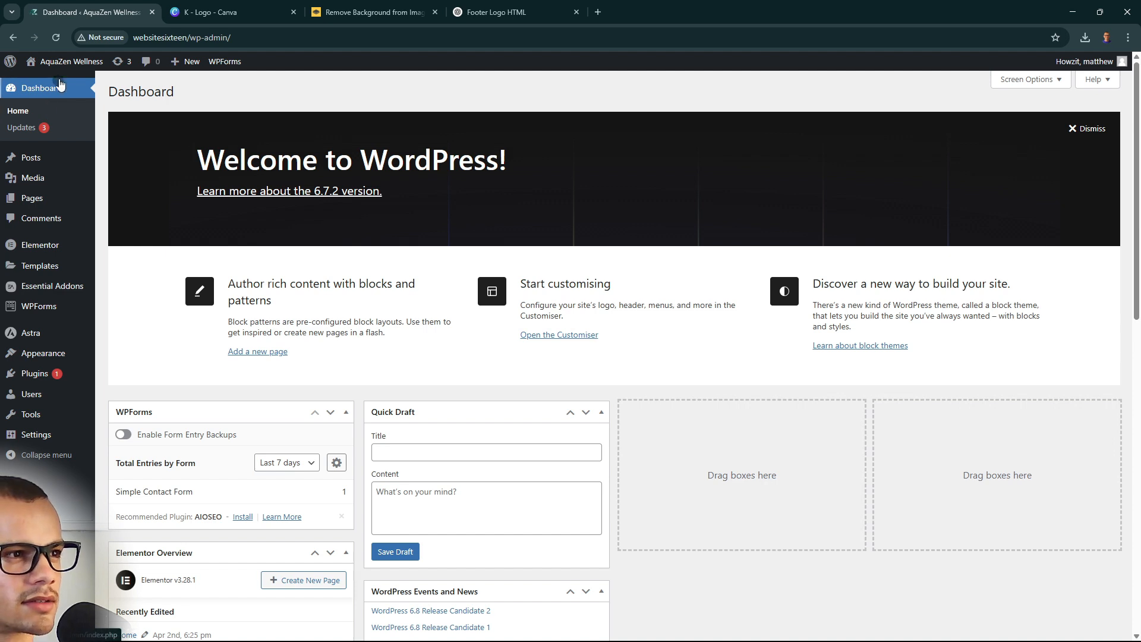
mouse_move(63, 63)
click(76, 105)
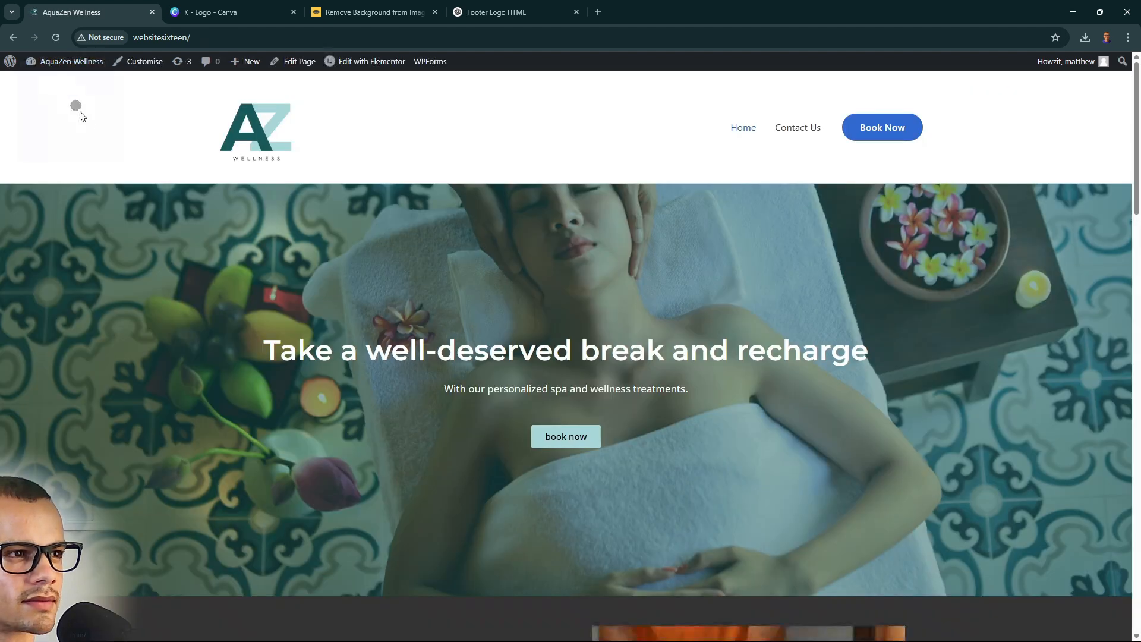
Check the header logo and the footer's copyright text and logo on the live homepage
drag(327, 146, 135, 76)
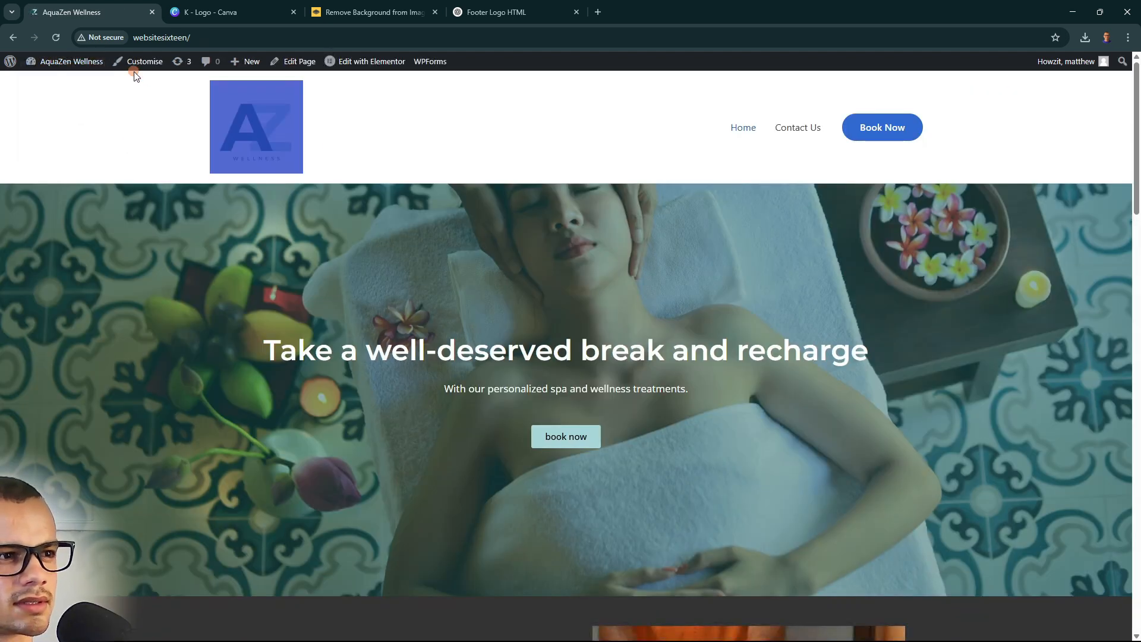
click(402, 186)
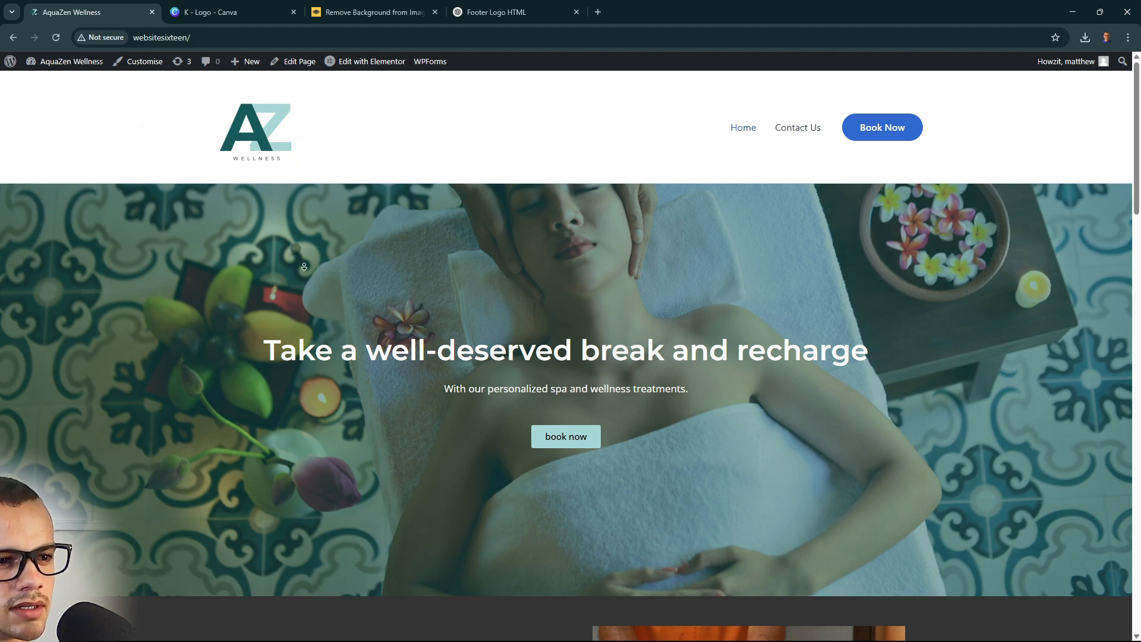
scroll(316, 446, down, 20)
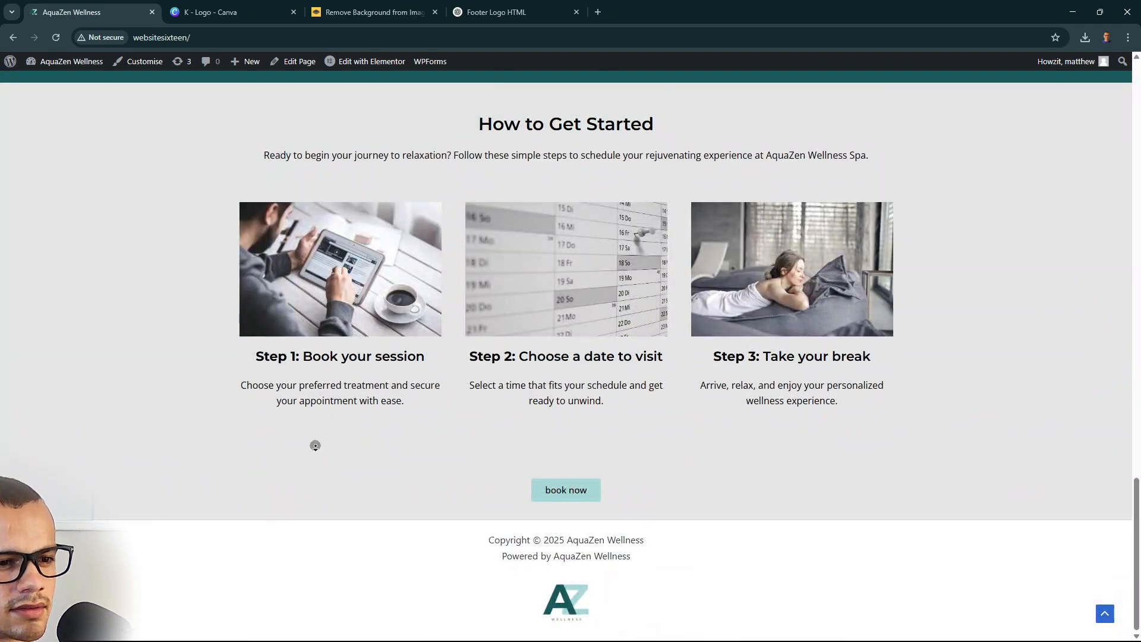
scroll(306, 362, up, 20)
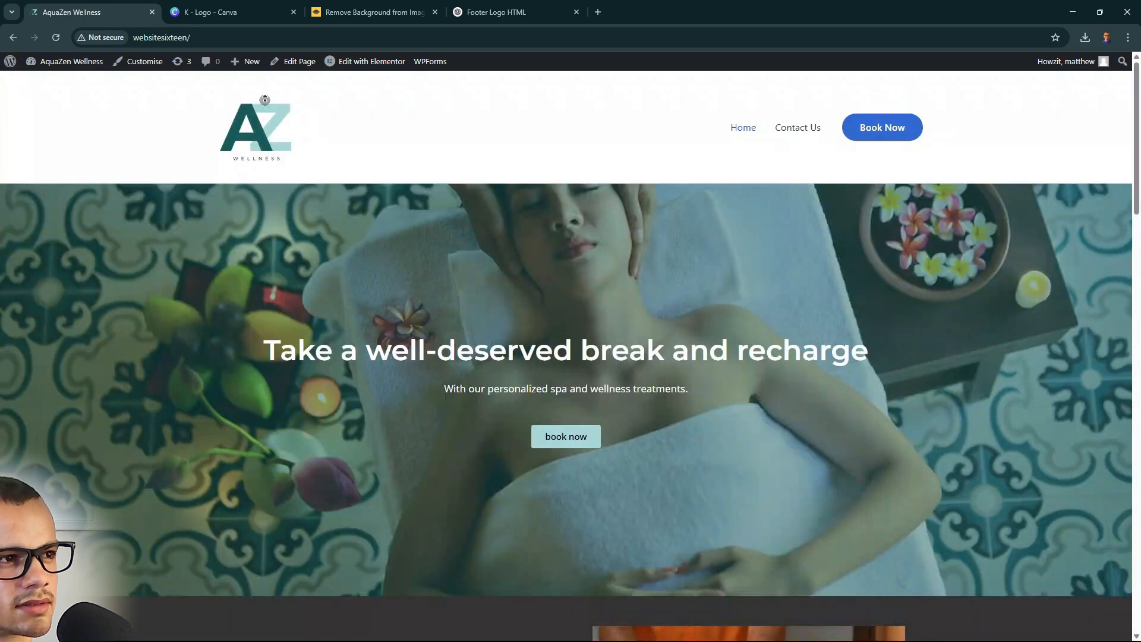